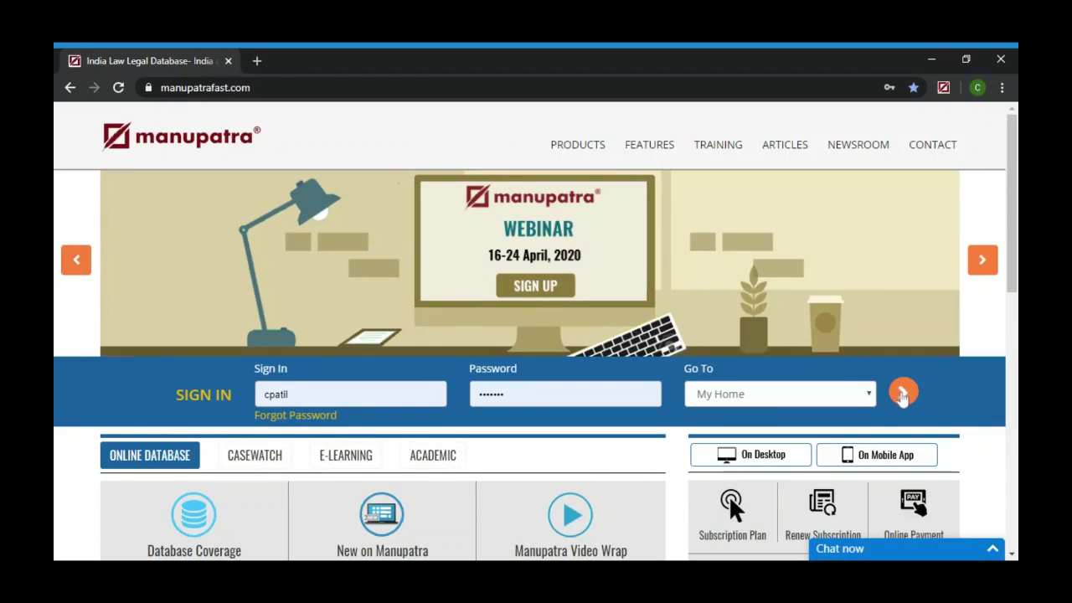
# Sign in to the My Home page with the filled-in credentials and open Manu Search
pyautogui.click(902, 394)
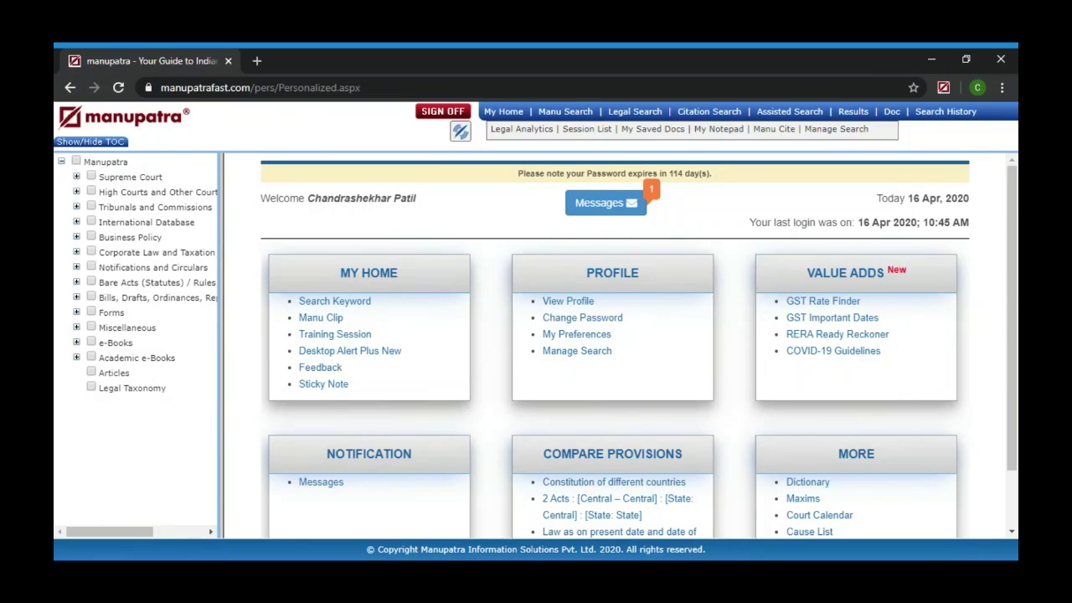
pyautogui.click(565, 112)
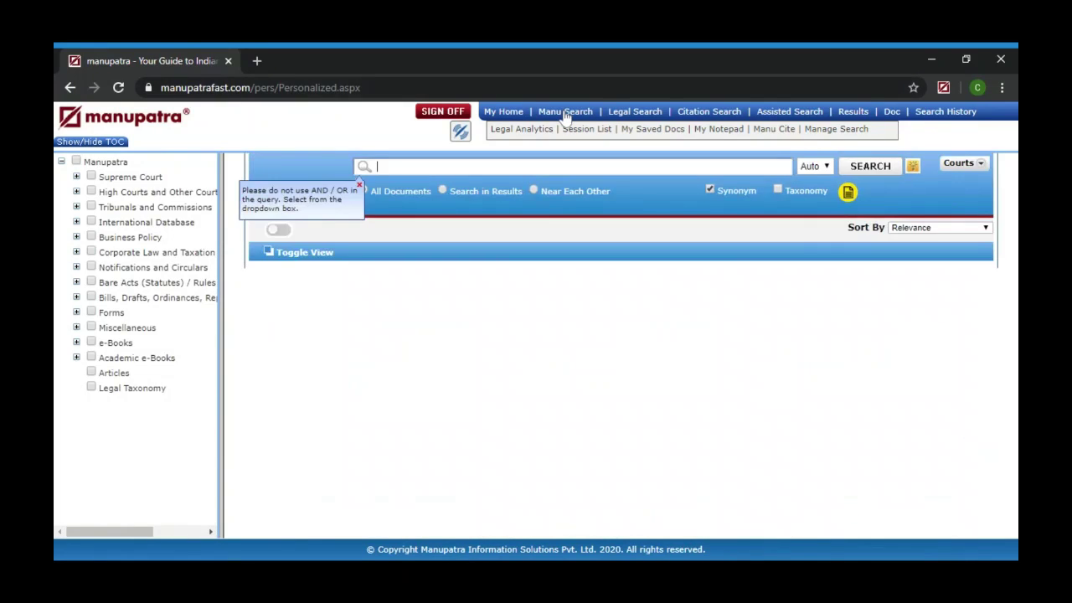
# Search all documents for visitation right* using the wildcard and the Auto setting
pyautogui.write('vistation')
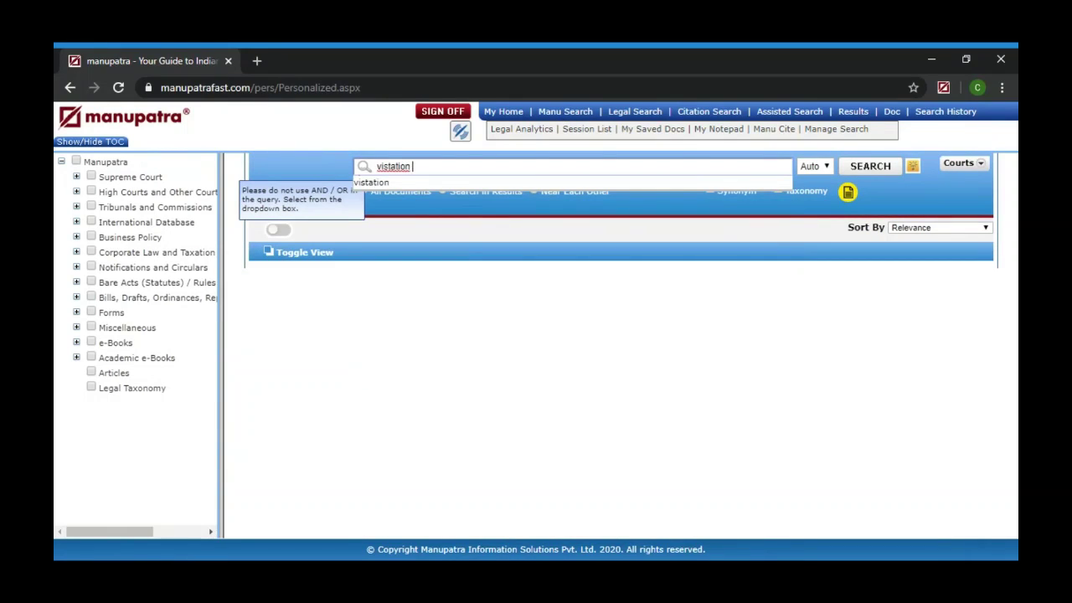
pyautogui.press('BackSpace')
pyautogui.press('BackSpace')
pyautogui.press('BackSpace')
pyautogui.press('BackSpace')
pyautogui.press('BackSpace')
pyautogui.press('BackSpace')
pyautogui.write('it')
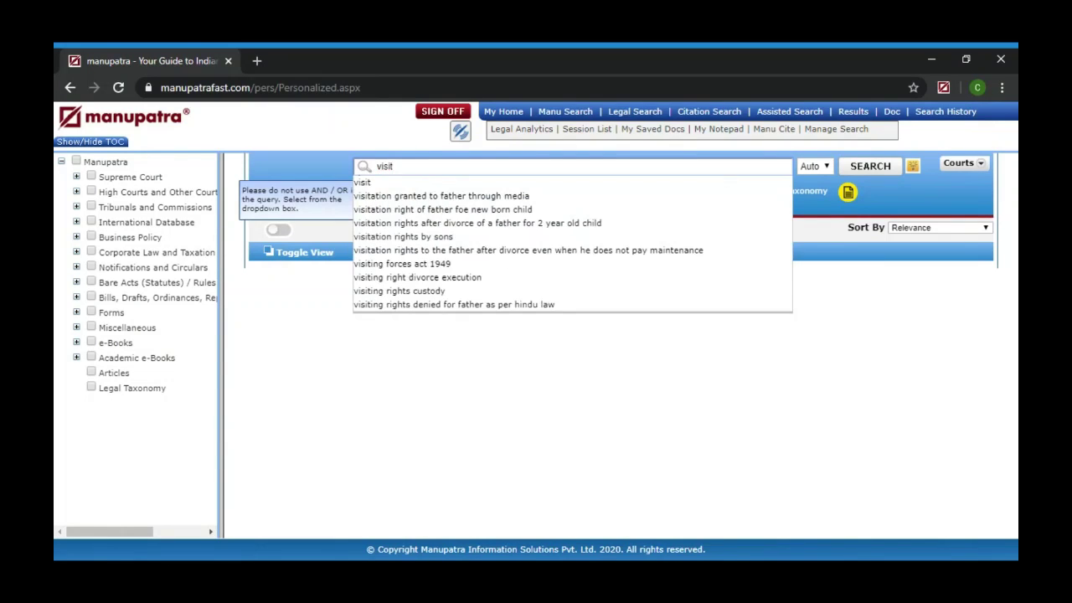
pyautogui.write('ation right')
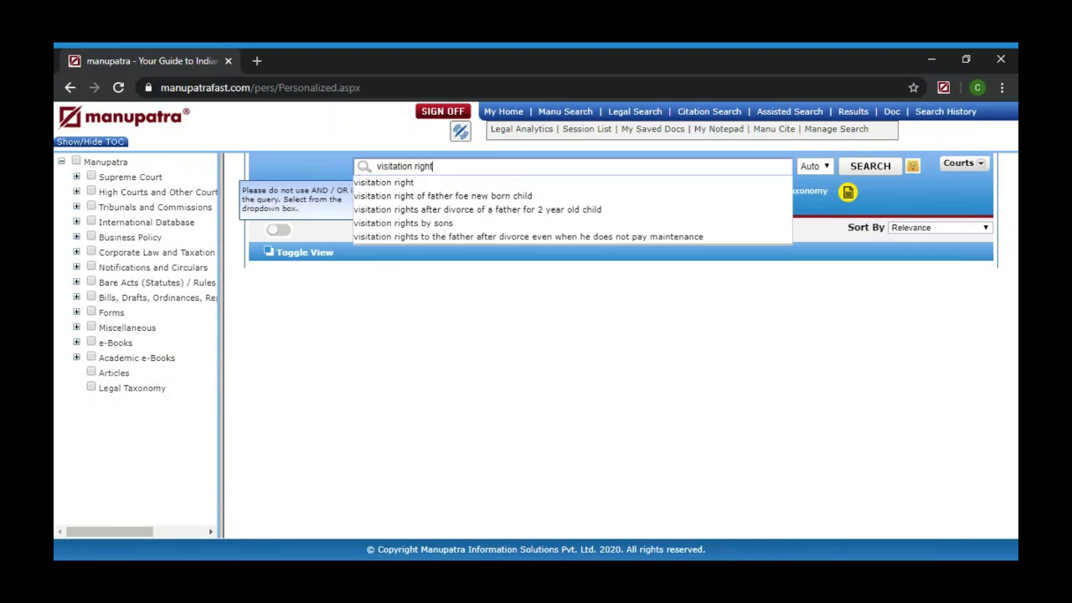
pyautogui.write("'")
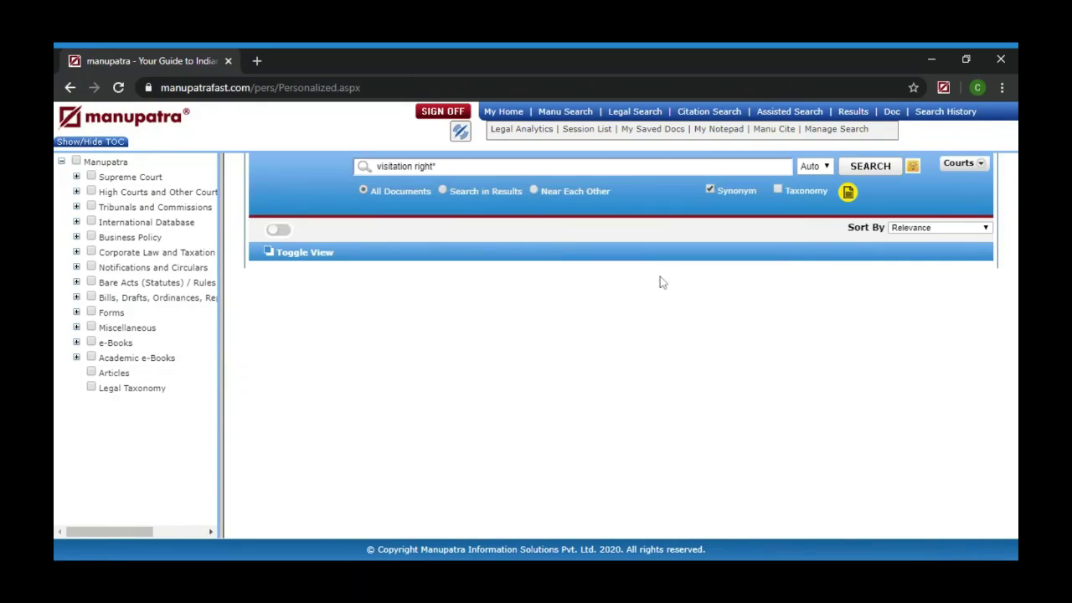
pyautogui.click(873, 170)
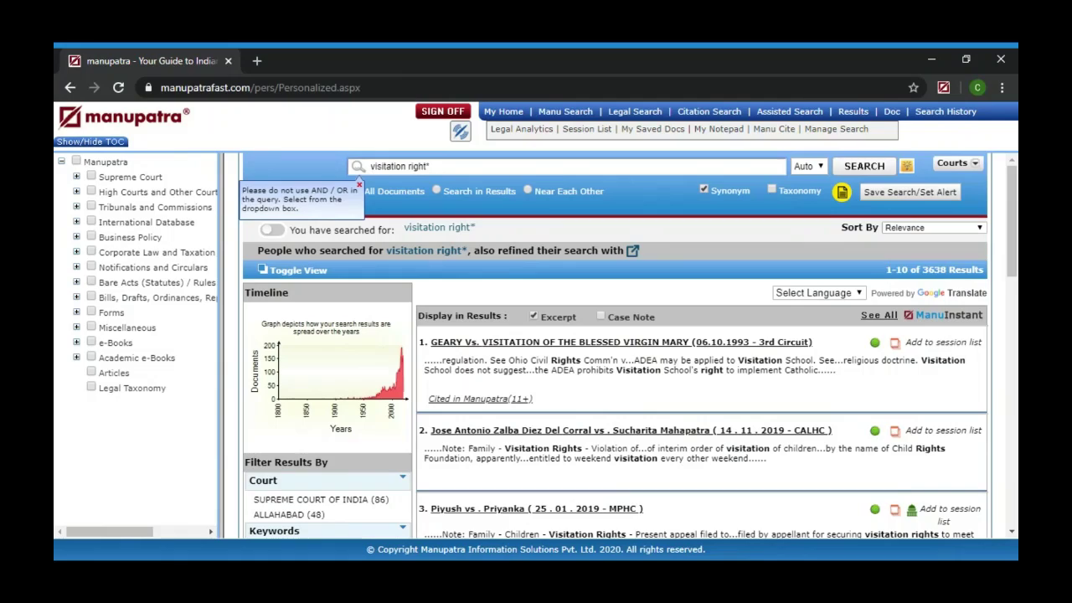
# Show the terms other people used to refine their visitation right* search
pyautogui.moveTo(277, 251); pyautogui.dragTo(258, 252)
pyautogui.moveTo(405, 261); pyautogui.dragTo(472, 256)
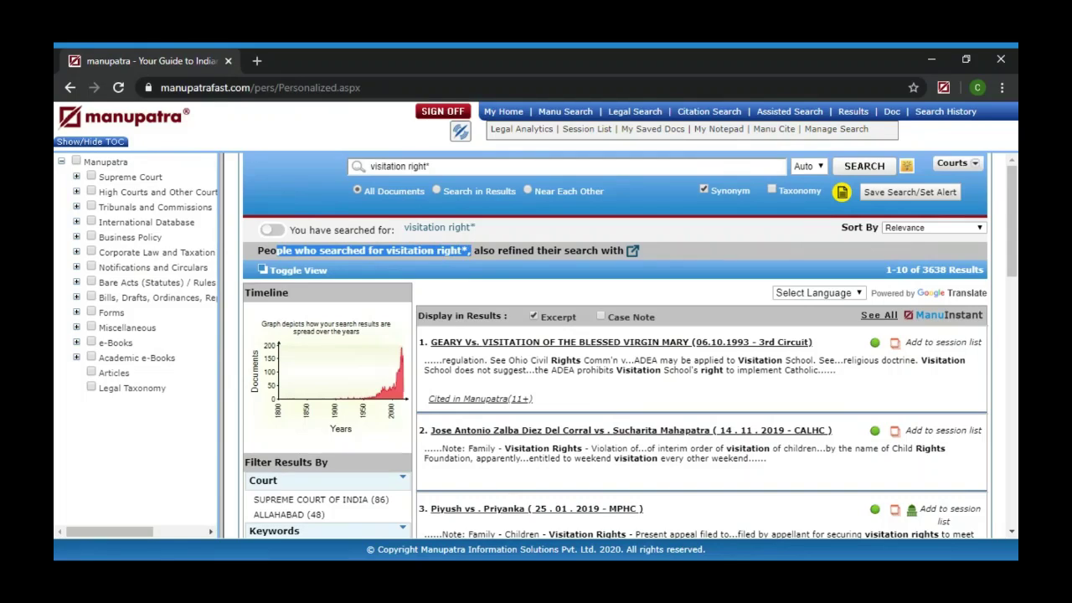
pyautogui.click(633, 253)
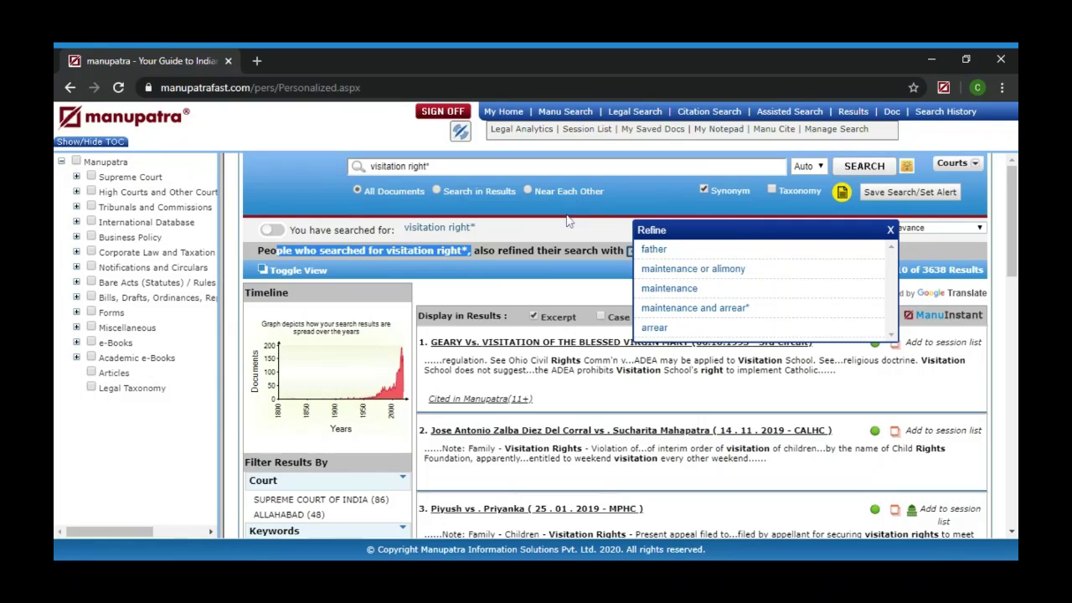
# Close the refinement suggestions and refine within the current results for father, using the And operator
pyautogui.click(436, 202)
pyautogui.click(436, 192)
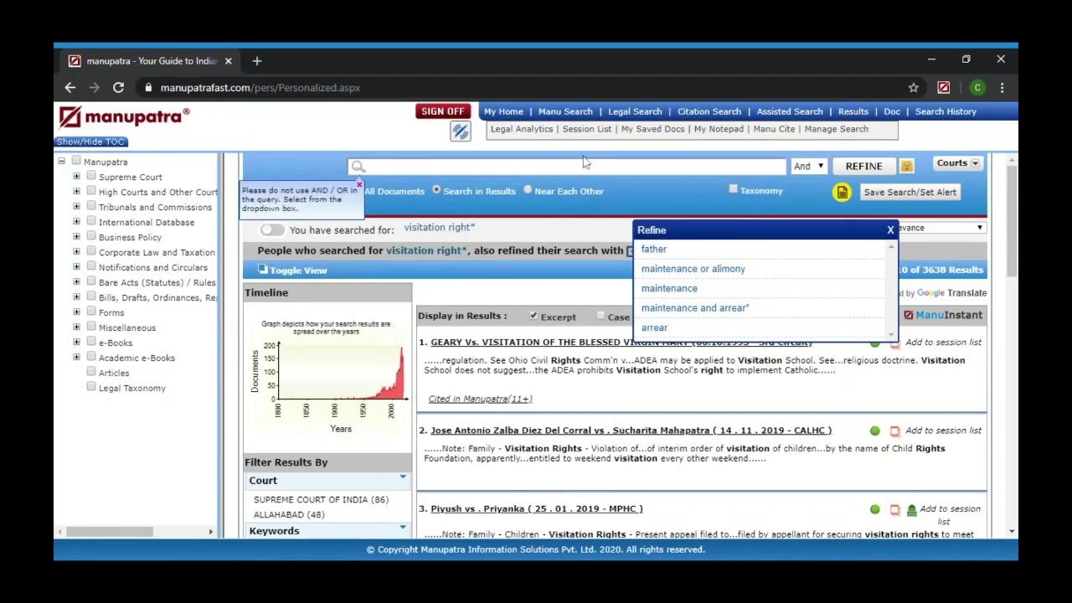
pyautogui.click(890, 230)
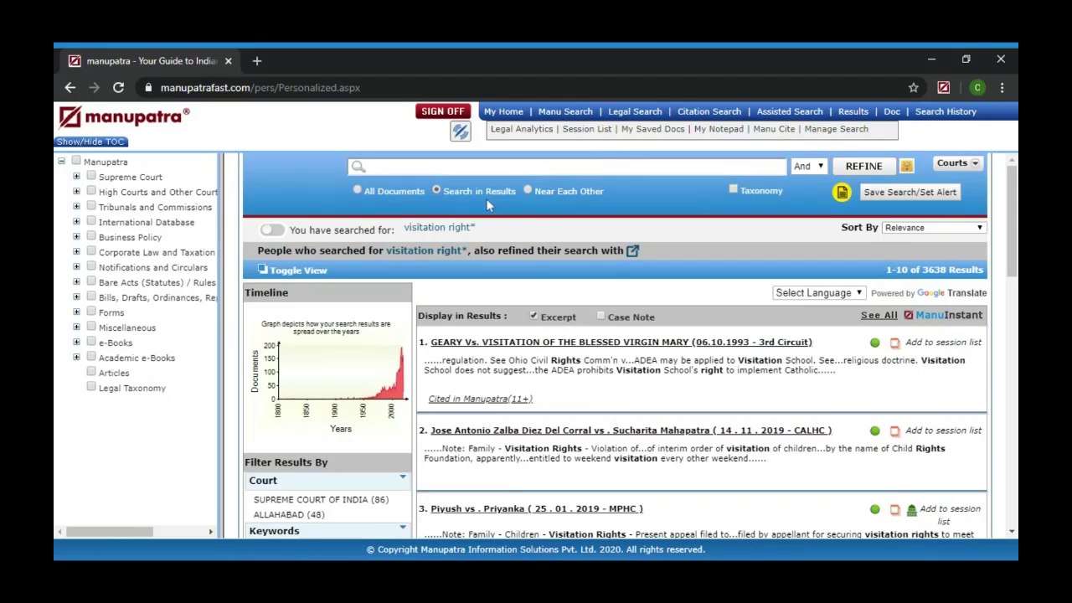
pyautogui.click(371, 166)
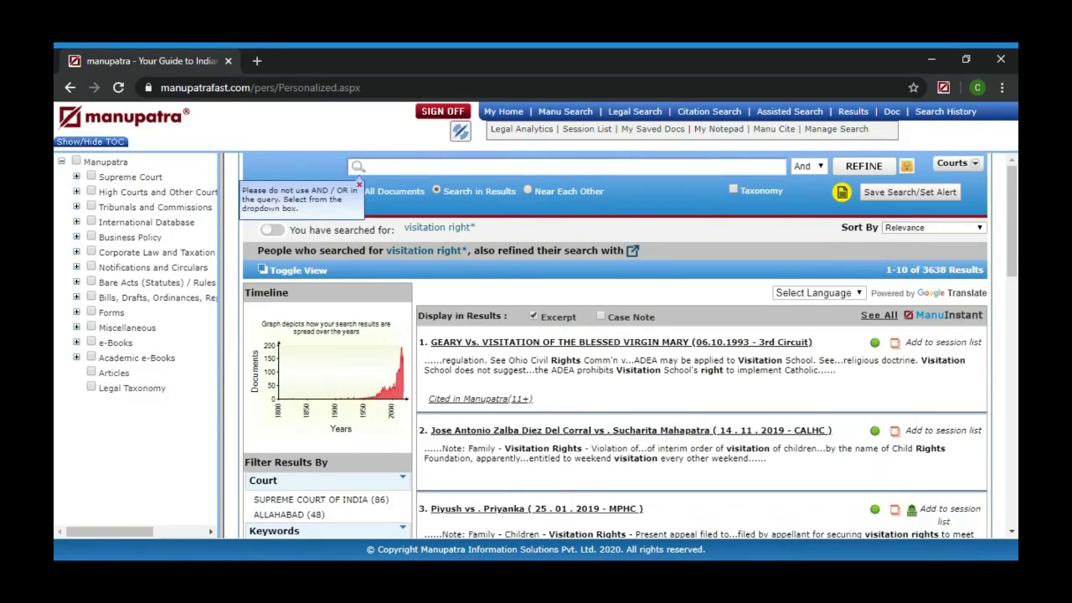
pyautogui.write('father')
pyautogui.click(873, 168)
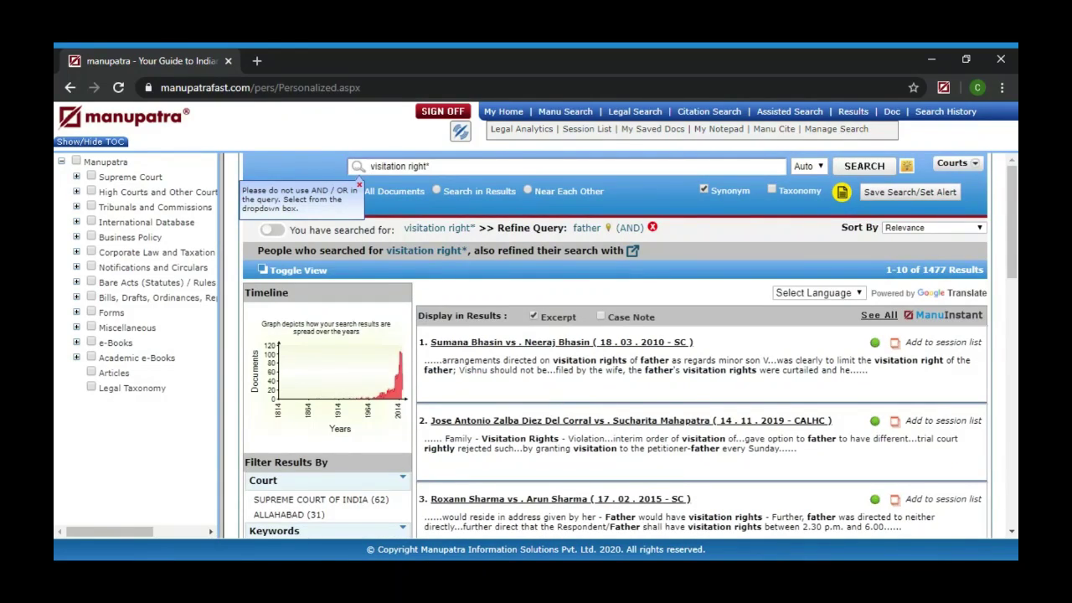
# Refine within the results for maintenance or alimony, using the And operator
pyautogui.click(437, 191)
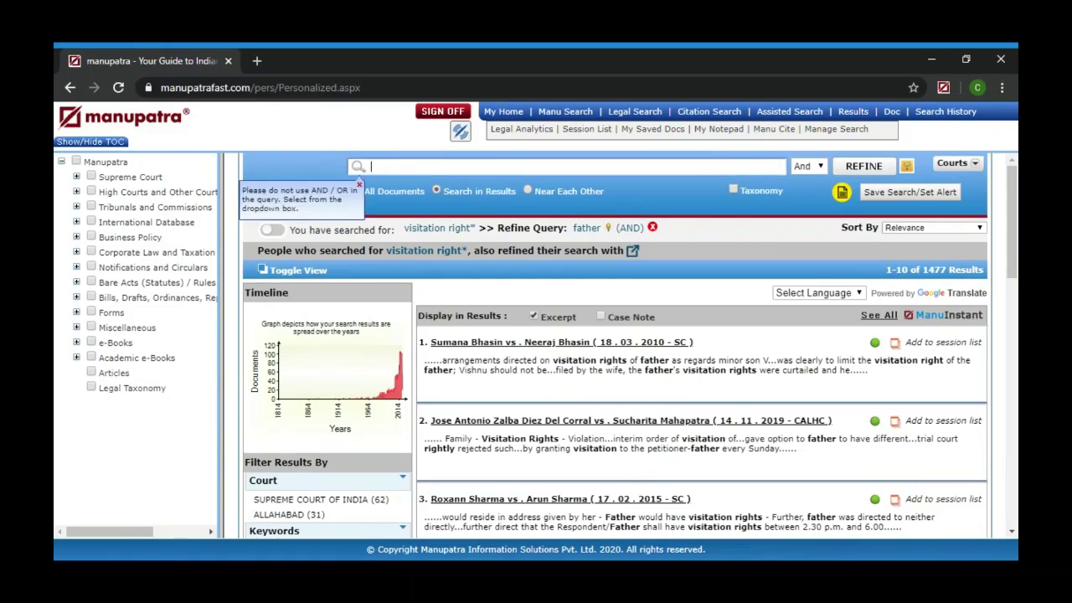
pyautogui.write('maintenance or alimony')
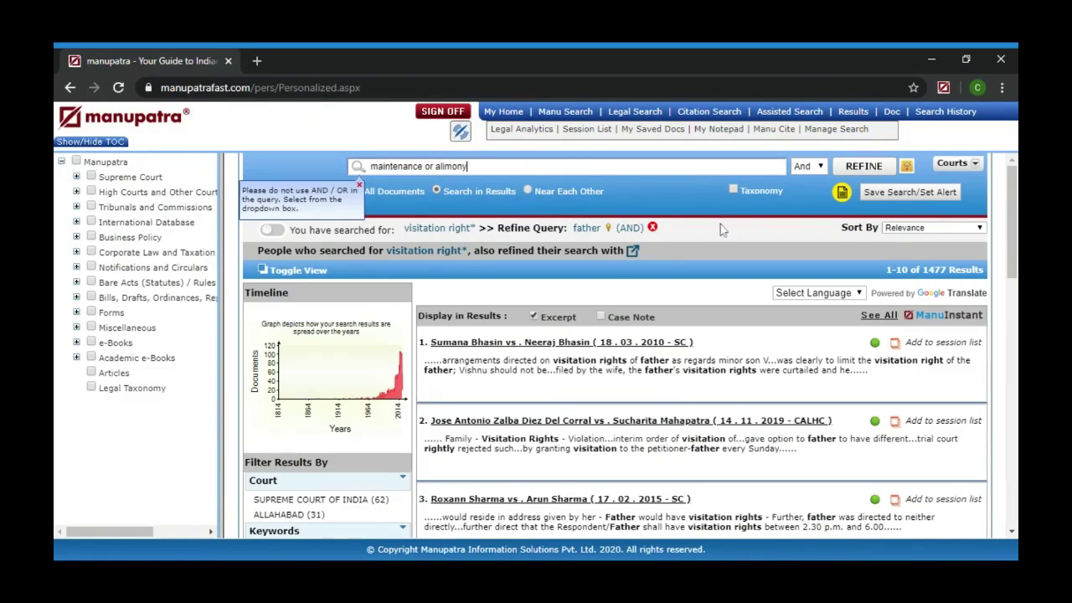
pyautogui.click(865, 167)
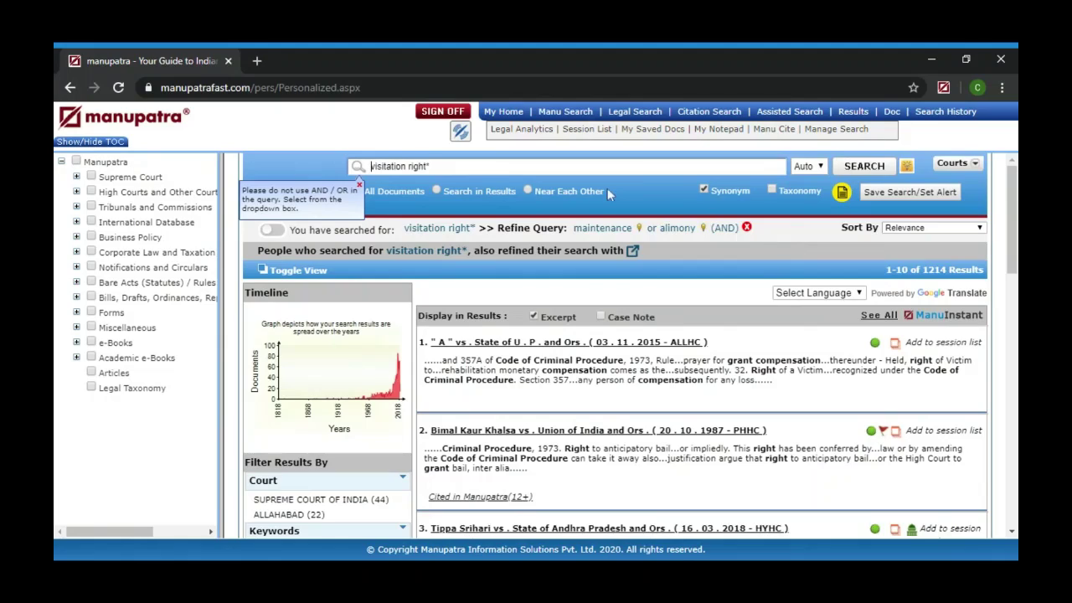
# Exclude minor from the results with the refinement -minor and add the suggested refinement term arrear
pyautogui.click(437, 191)
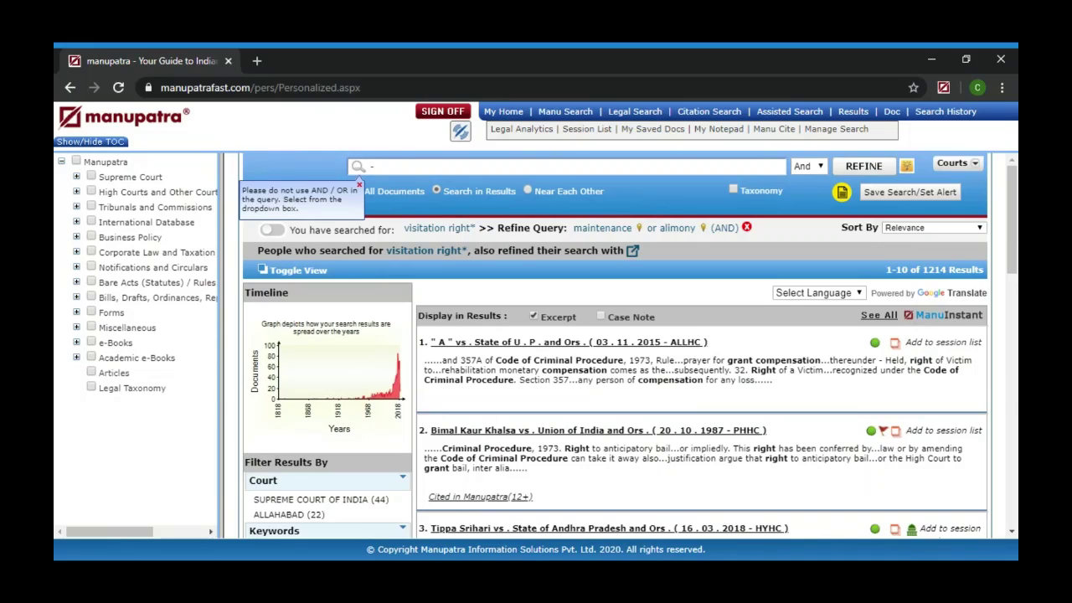
pyautogui.write('-minor')
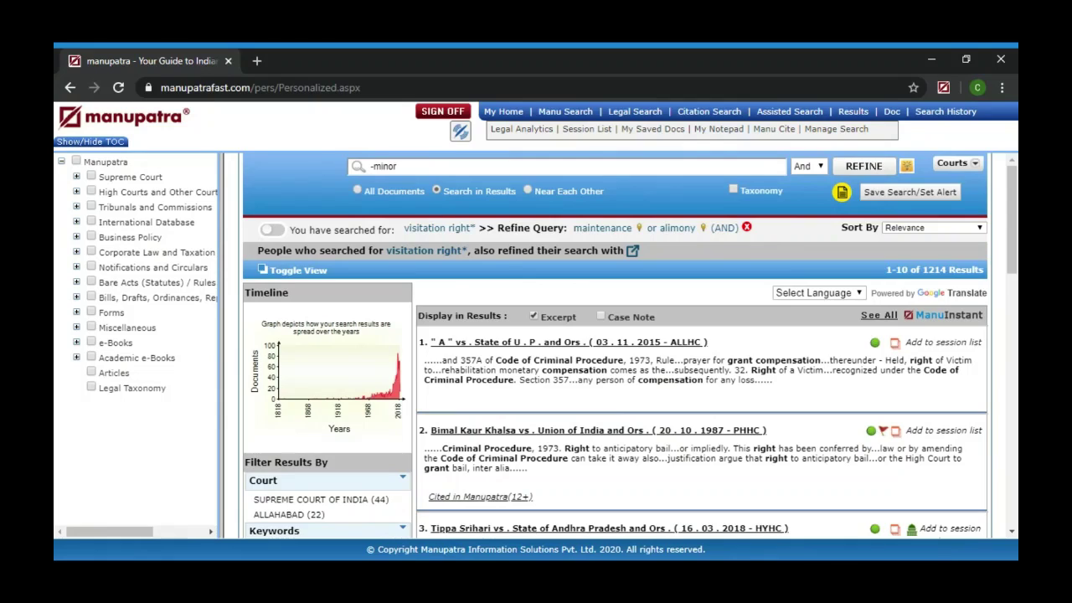
pyautogui.press('Return')
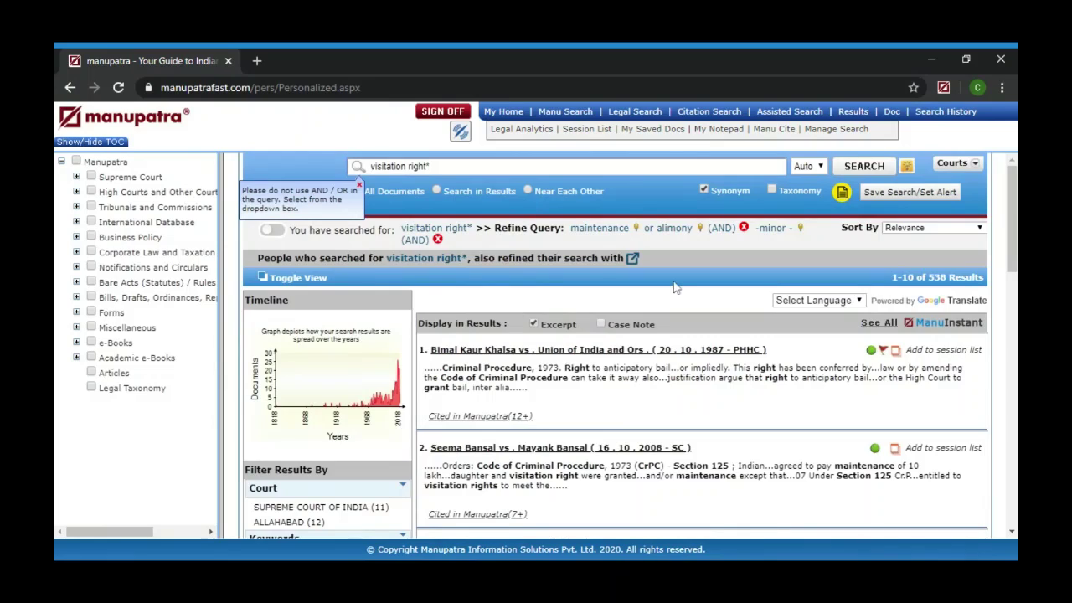
pyautogui.click(634, 261)
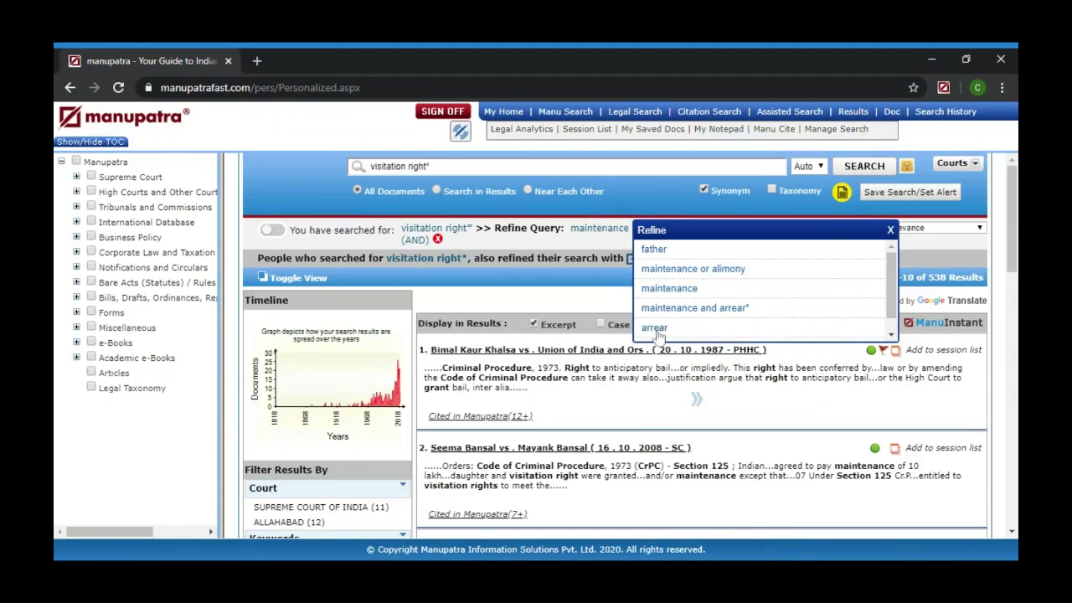
pyautogui.click(655, 329)
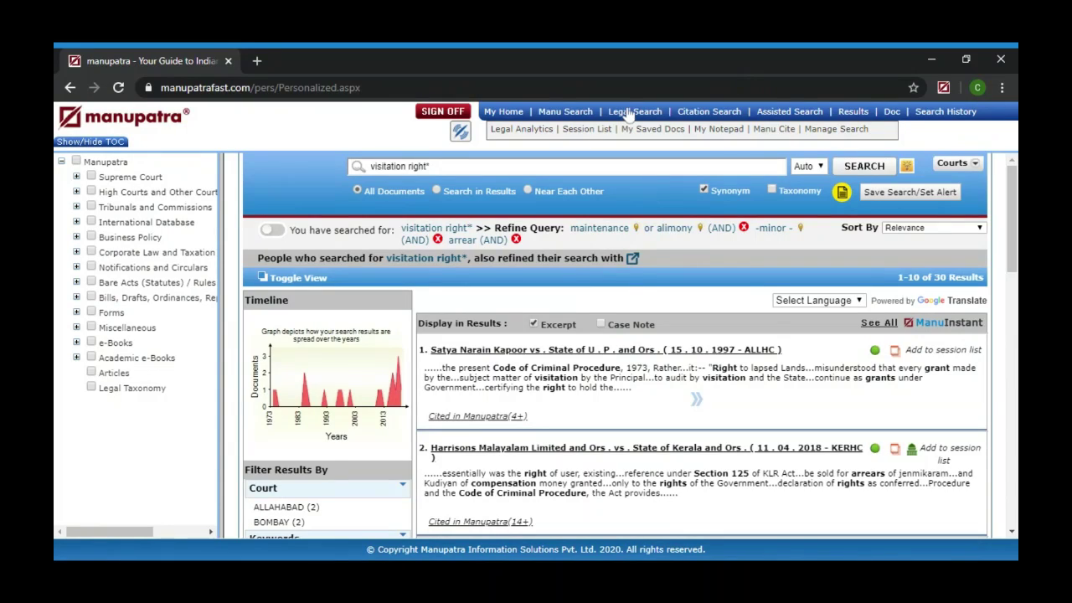
pyautogui.click(568, 116)
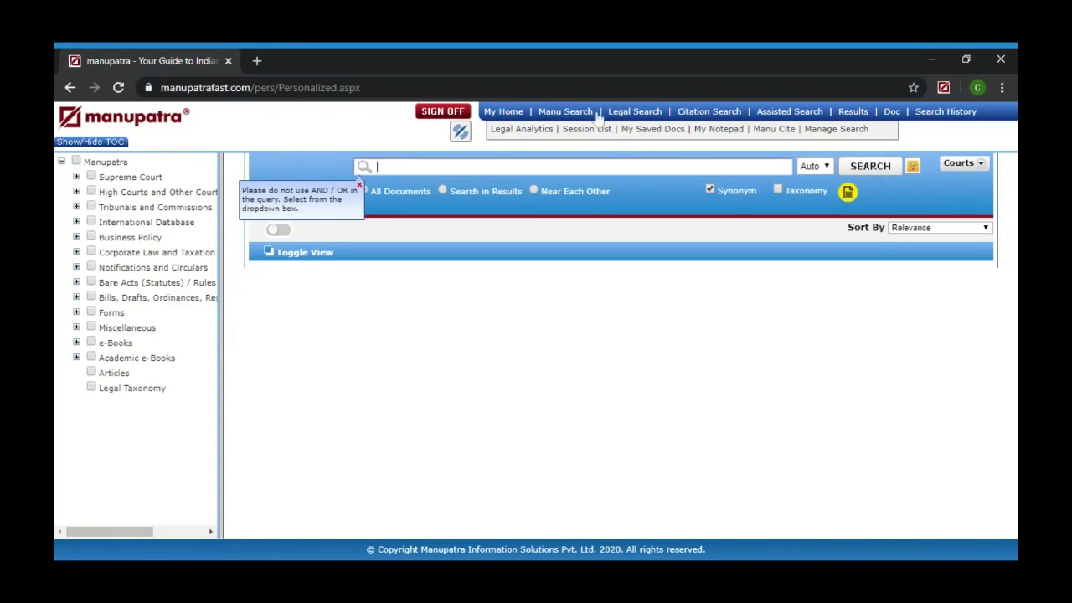
pyautogui.click(555, 165)
pyautogui.write('civil proc')
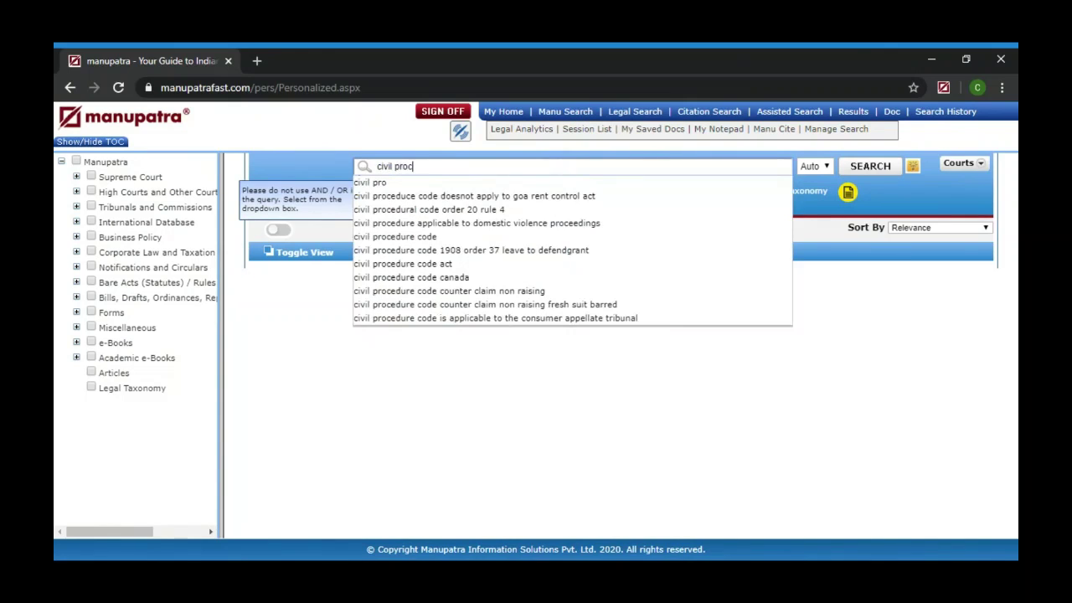
pyautogui.write('edure code ')
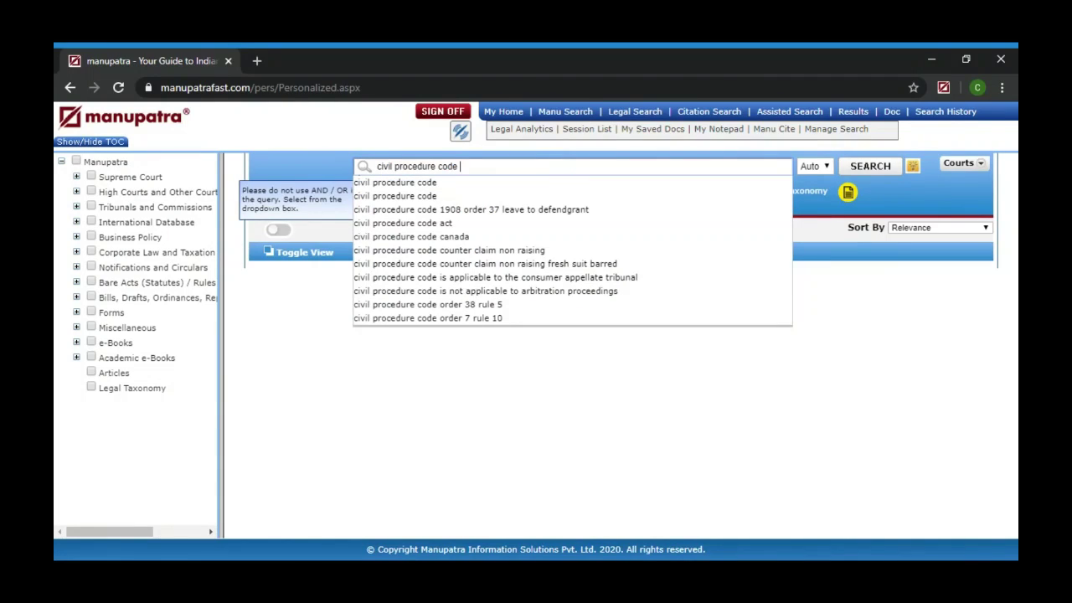
pyautogui.write('o')
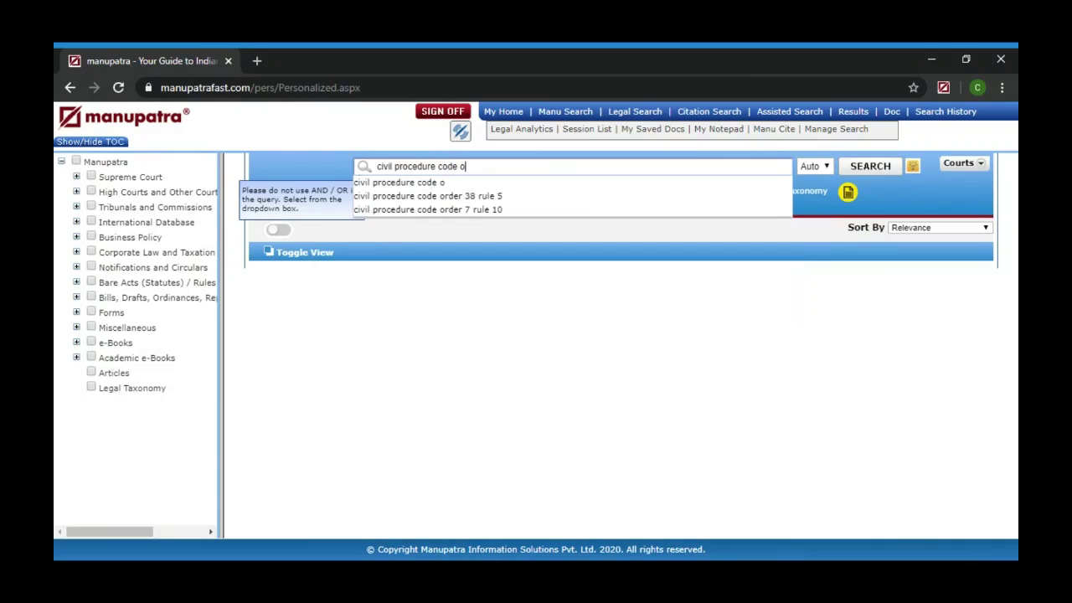
pyautogui.write('rder 6 ')
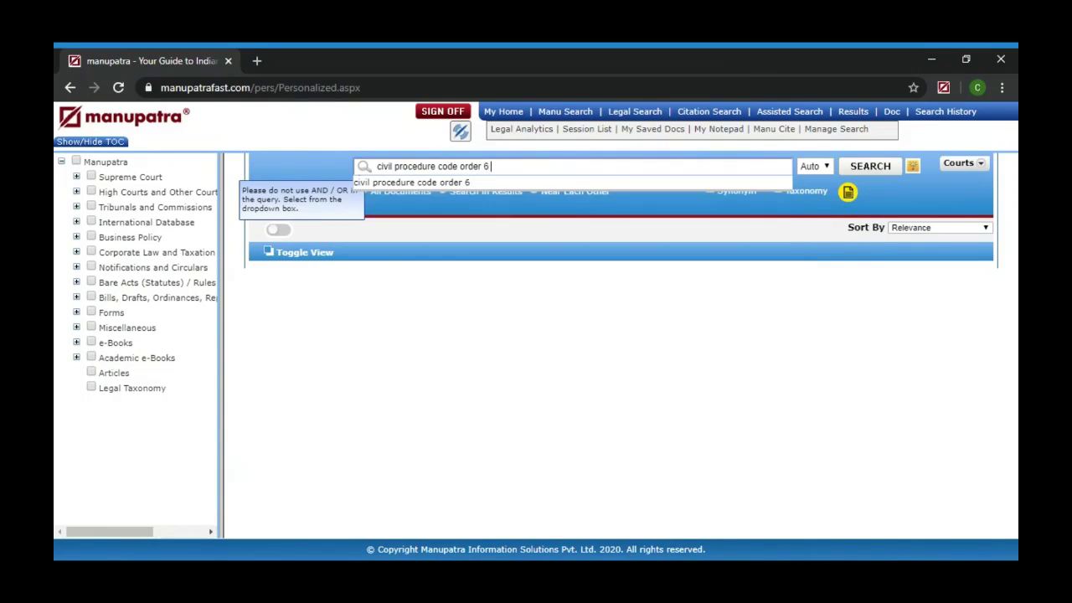
pyautogui.write('rule 17')
pyautogui.write('"')
pyautogui.write('"')
pyautogui.press('End')
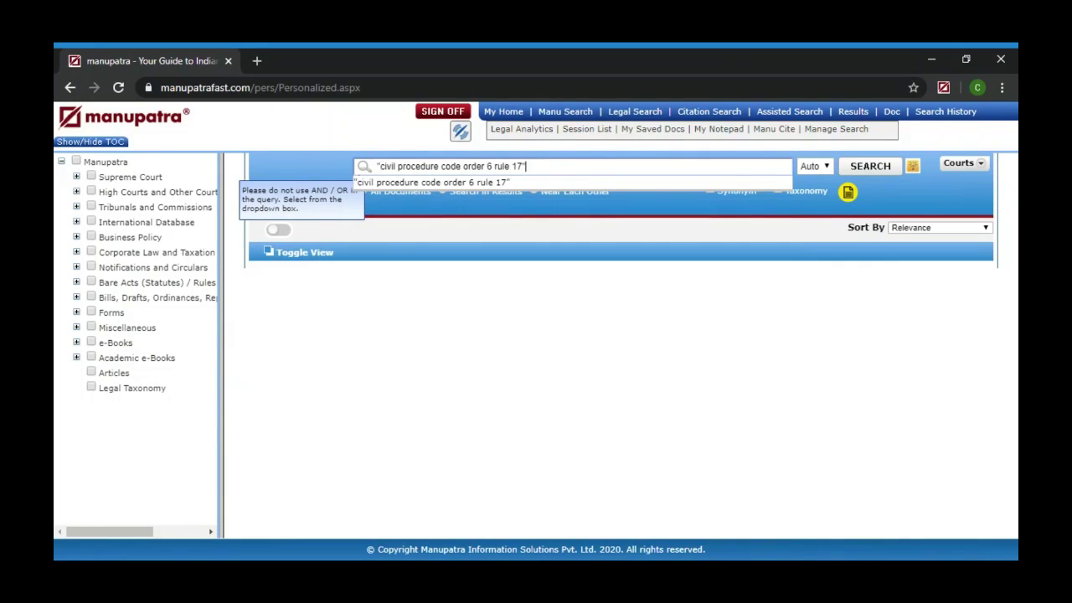
pyautogui.write('@')
pyautogui.write('10')
pyautogui.click(871, 168)
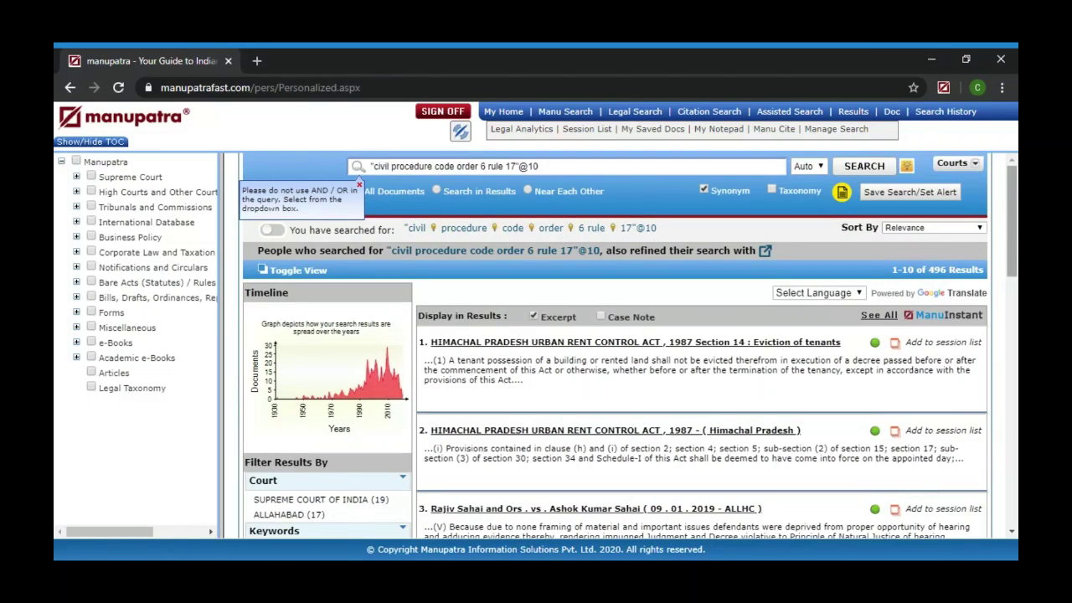
# Expand the list of courts in the result filters and restrict the results to Delhi
pyautogui.scroll(-2, 616, 343)
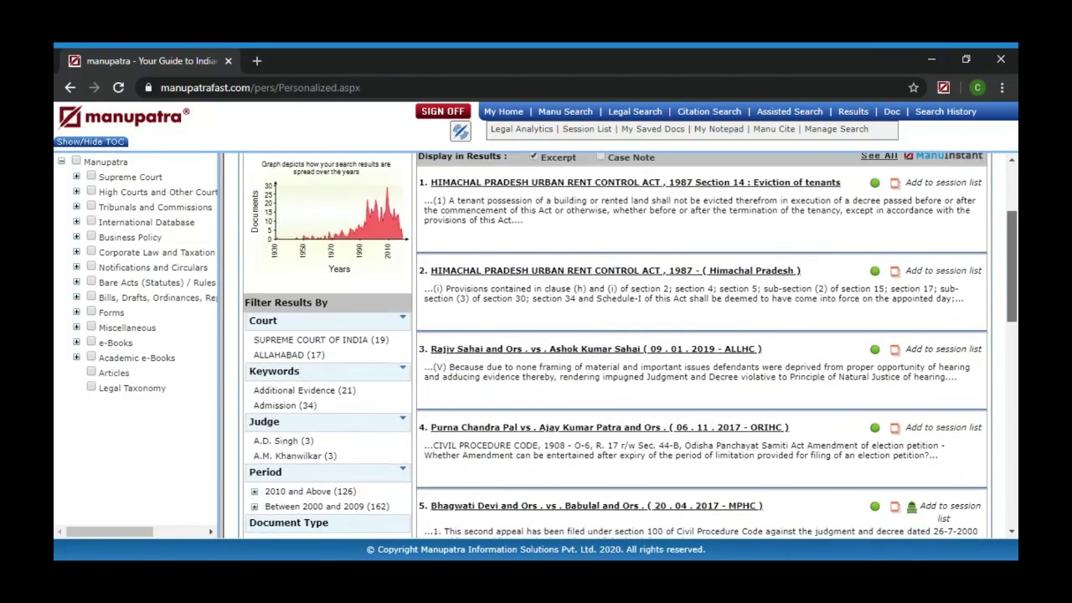
pyautogui.click(404, 322)
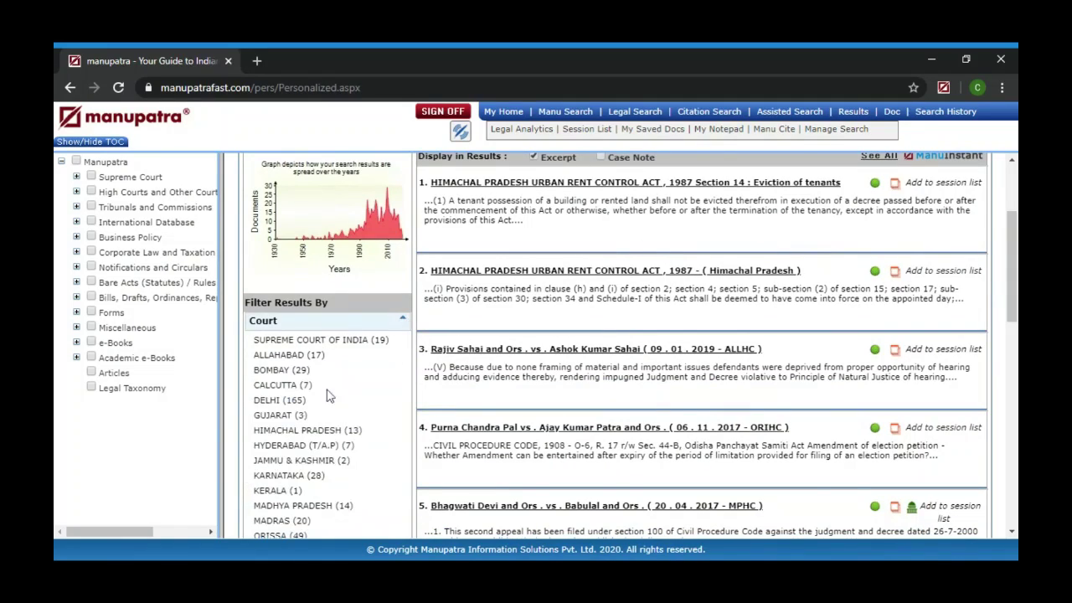
pyautogui.click(269, 401)
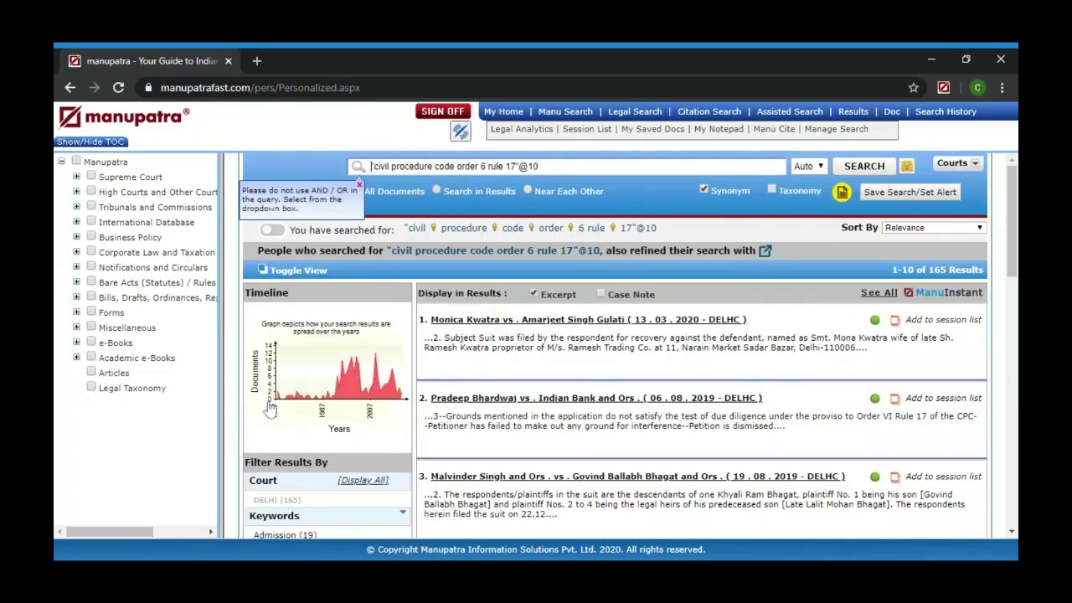
# Open the Delhi judgment Samsung Leasing Ltd. and Ors. vs. Samsung Electronics Co. Ltd. and Ors. dated 21.07.2017
pyautogui.scroll(-2, 1013, 240)
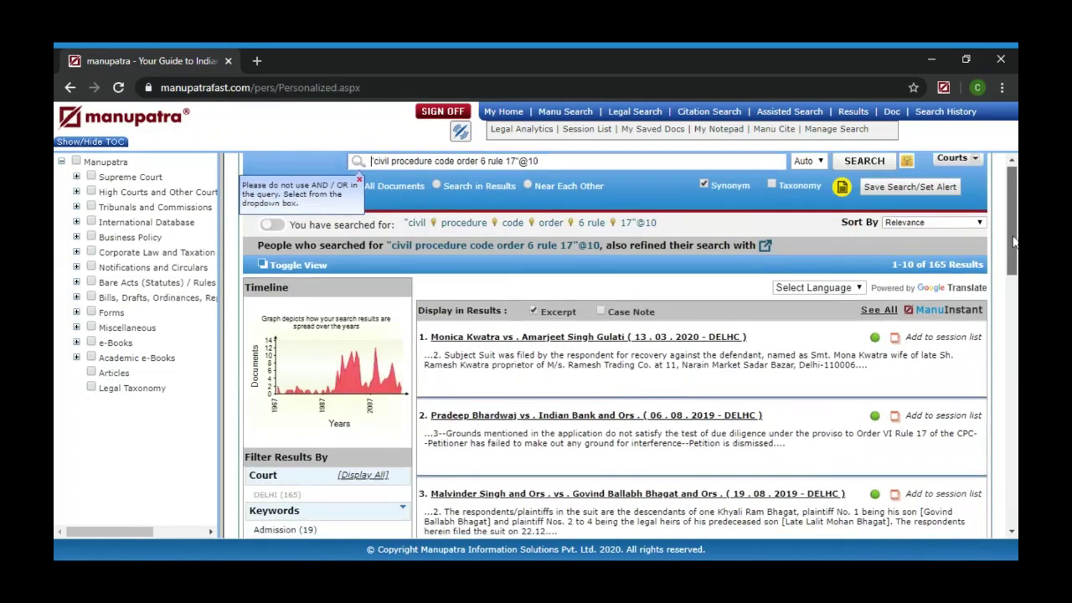
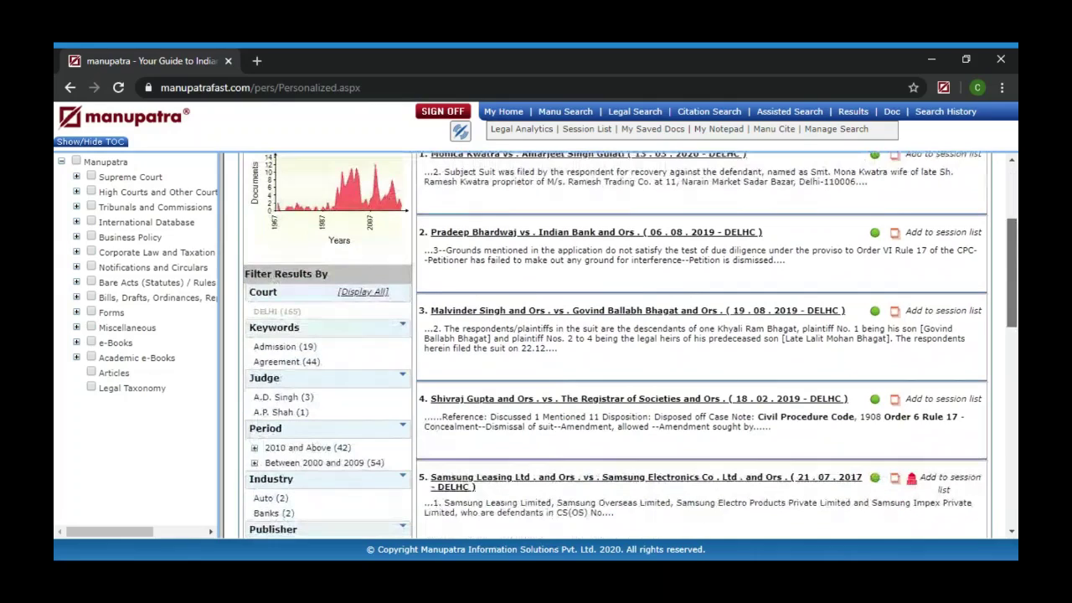
pyautogui.scroll(-3, 628, 343)
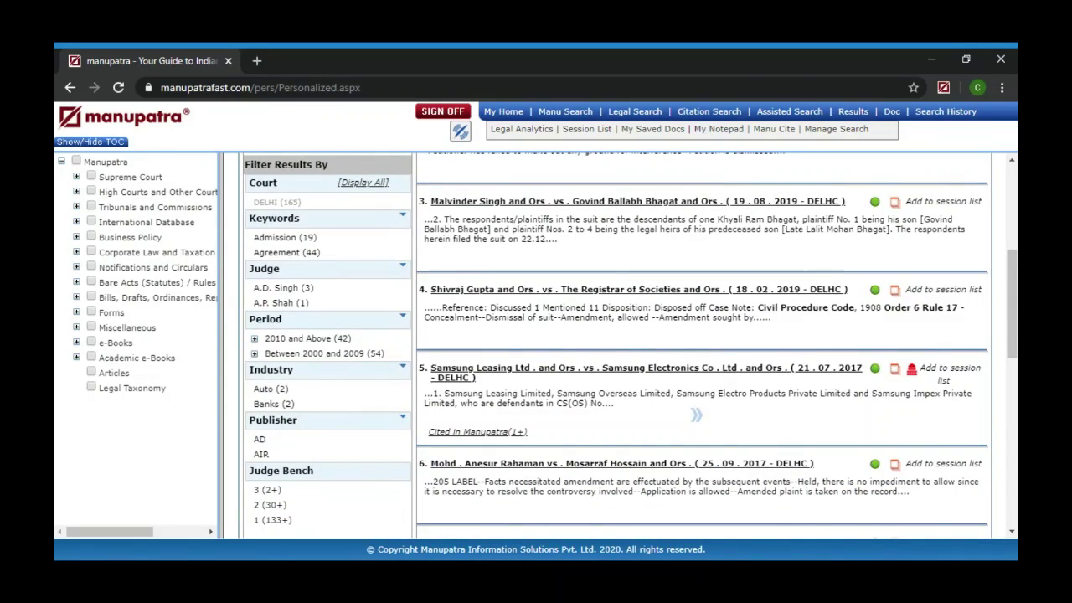
pyautogui.click(722, 377)
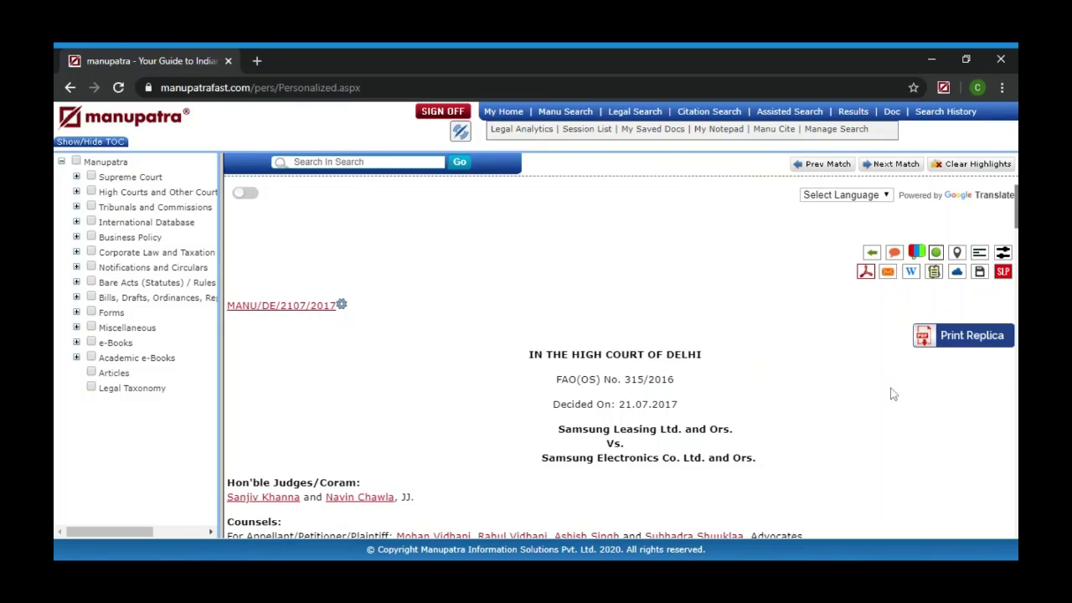
# Return to the Delhi results of the proximity query and look through the listed judgments and filter categories
pyautogui.moveTo(888, 491)
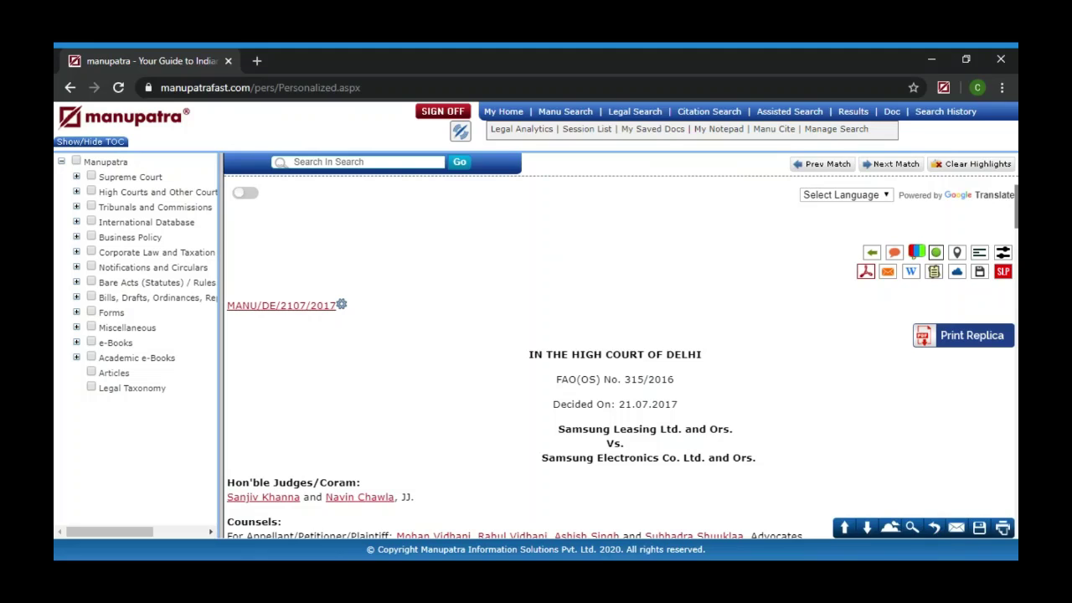
pyautogui.click(856, 115)
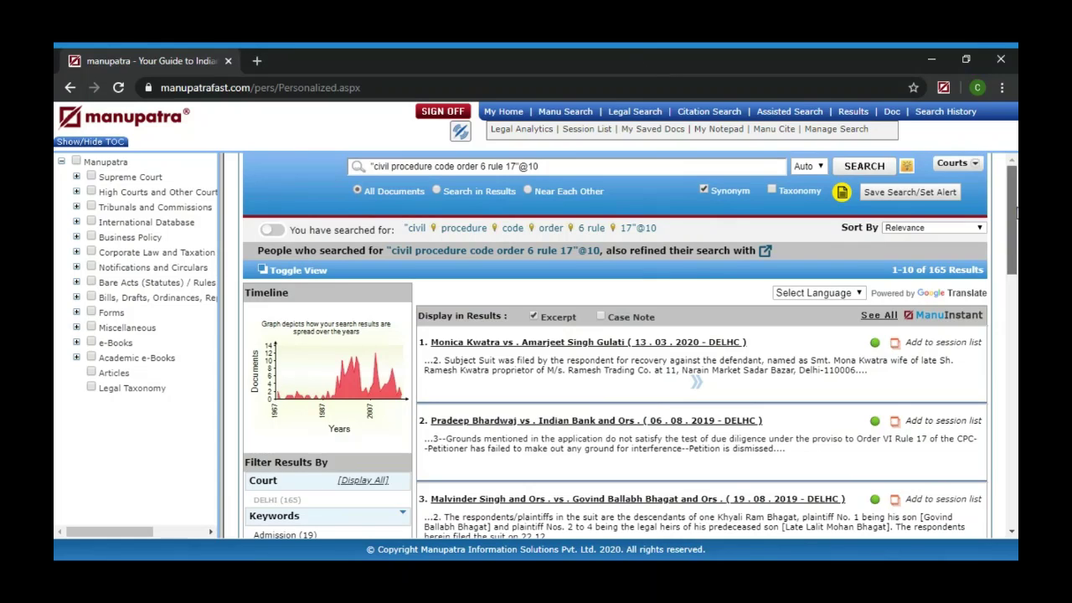
pyautogui.scroll(-3, 1016, 214)
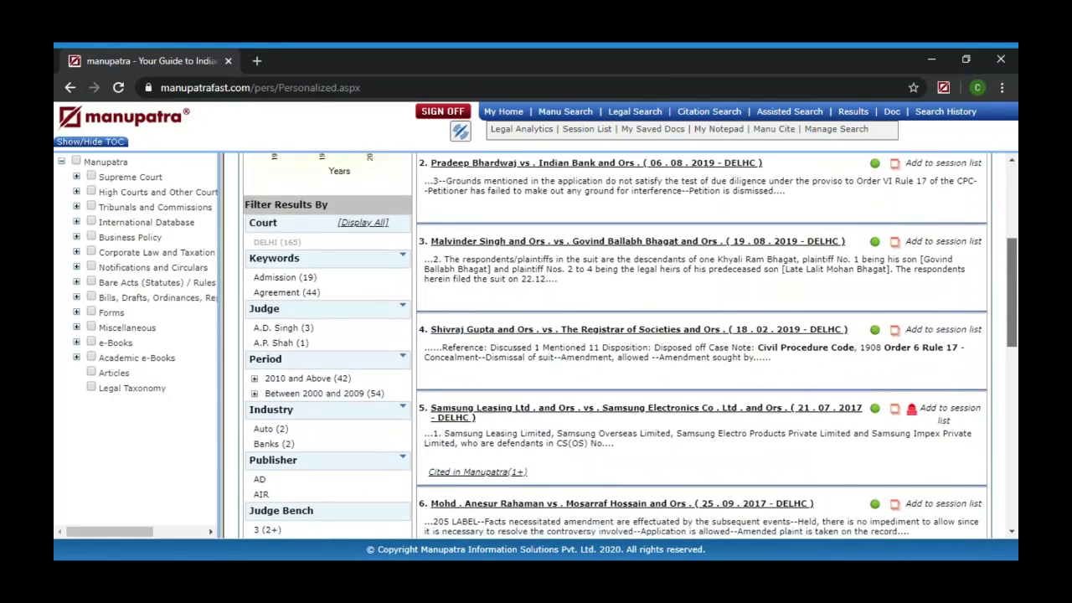
pyautogui.scroll(-1, 1012, 293)
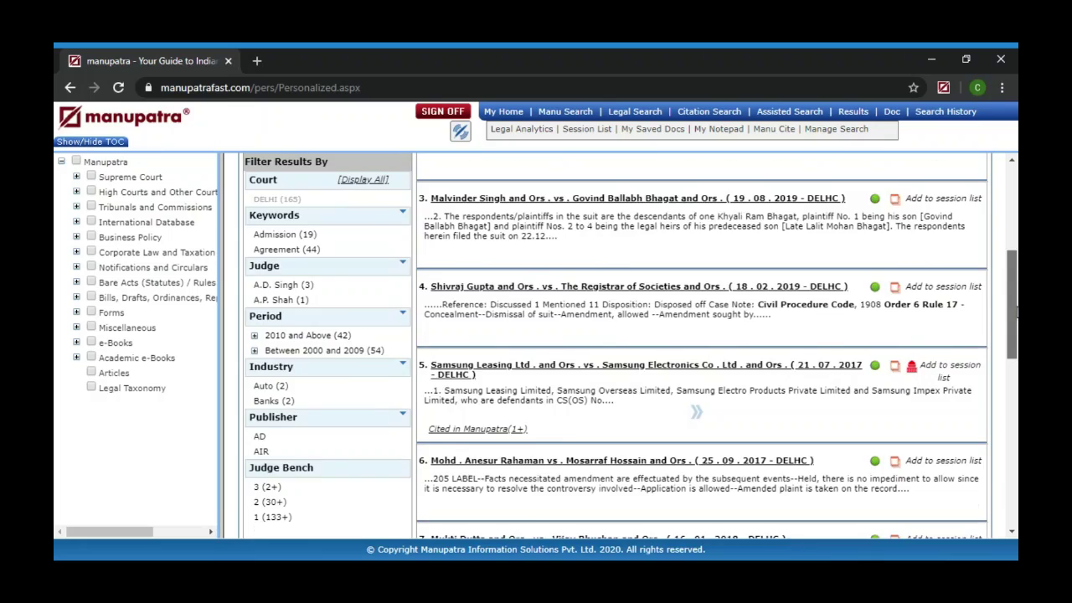
pyautogui.scroll(4, 1017, 312)
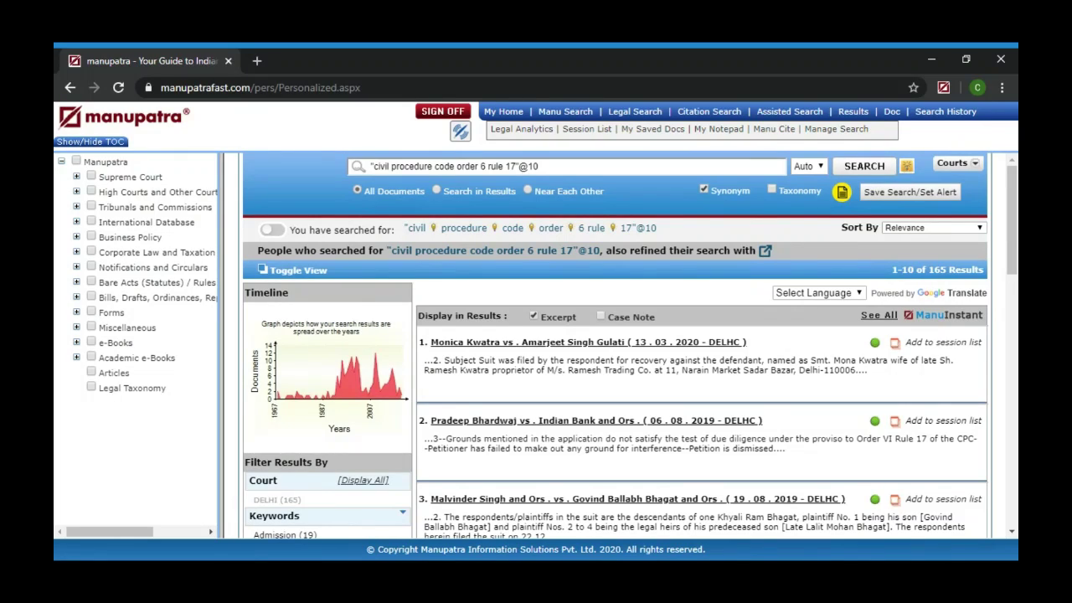
# Open the Advance Search form of Legal Search and add a second Act/Statute row
pyautogui.click(907, 166)
pyautogui.click(626, 119)
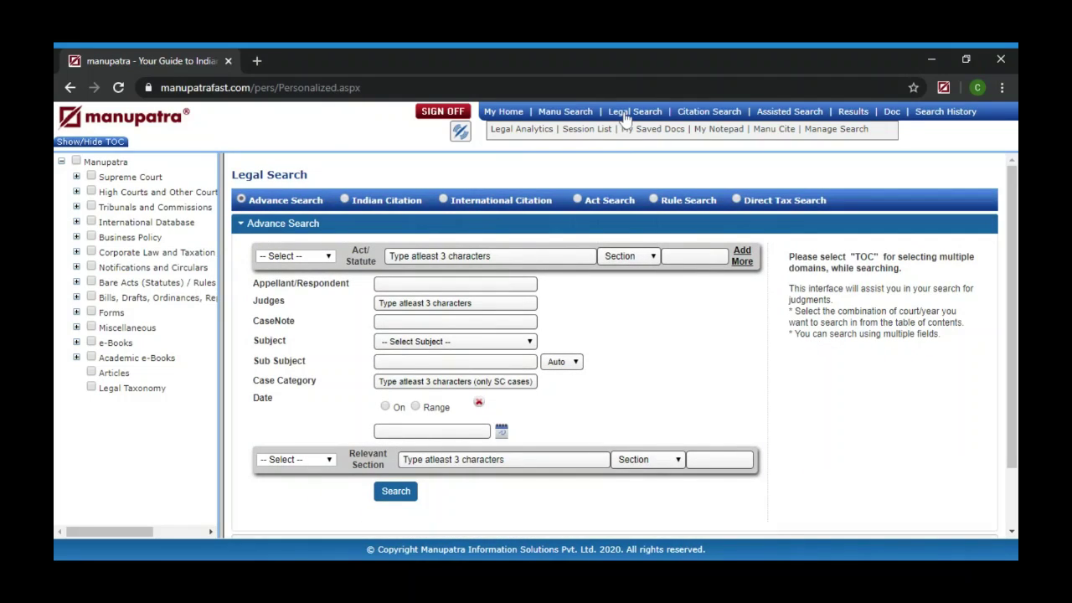
pyautogui.click(259, 202)
pyautogui.click(742, 257)
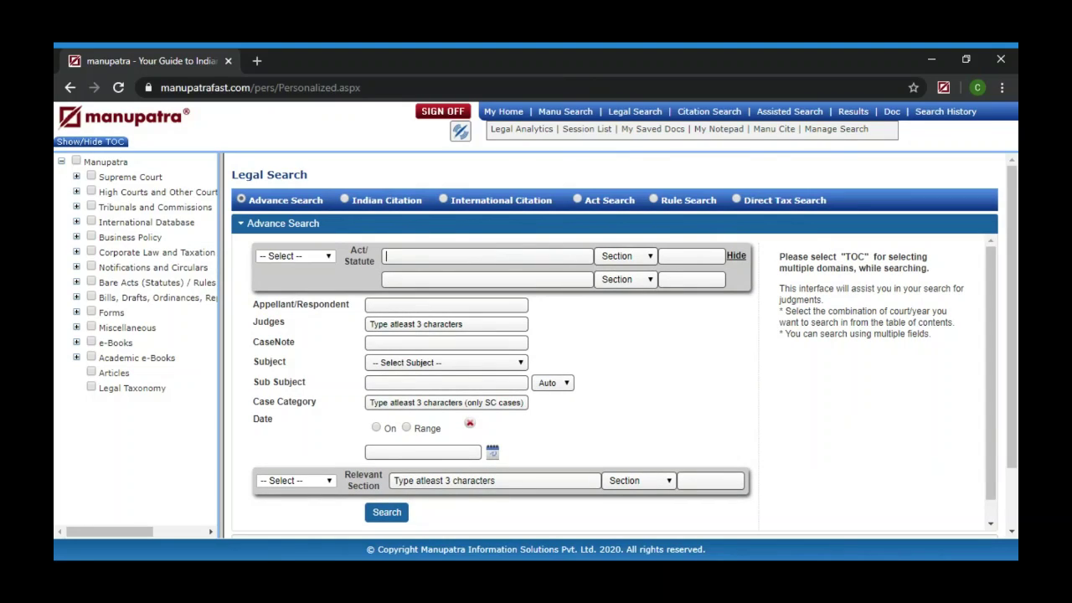
# Set the first Act/Statute to NEGOTIABLE INSTRUMENTS ACT 1881 with Section 138
pyautogui.write('ni')
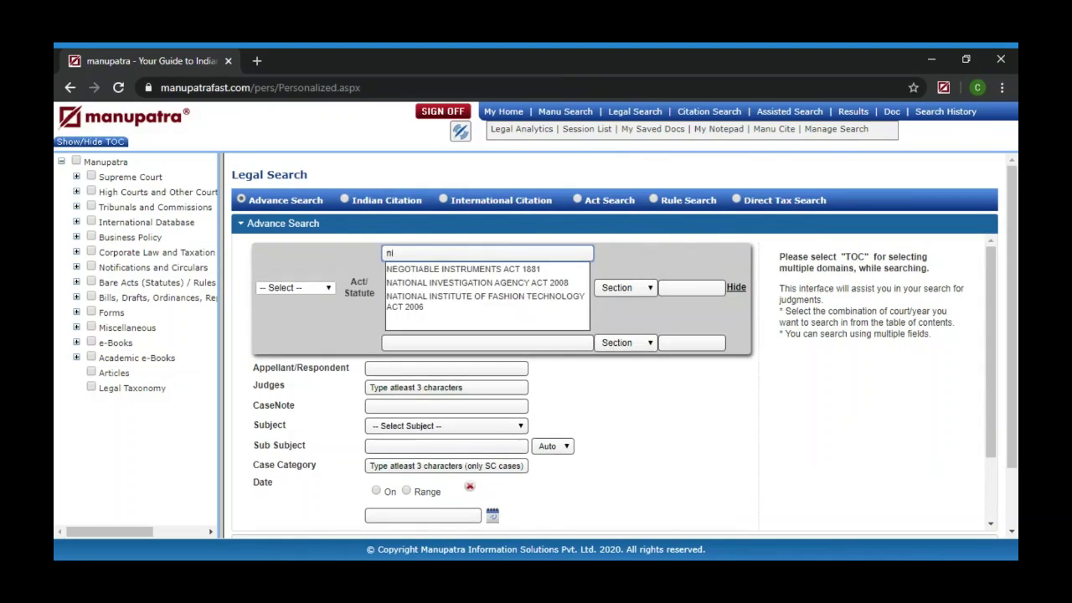
pyautogui.click(510, 268)
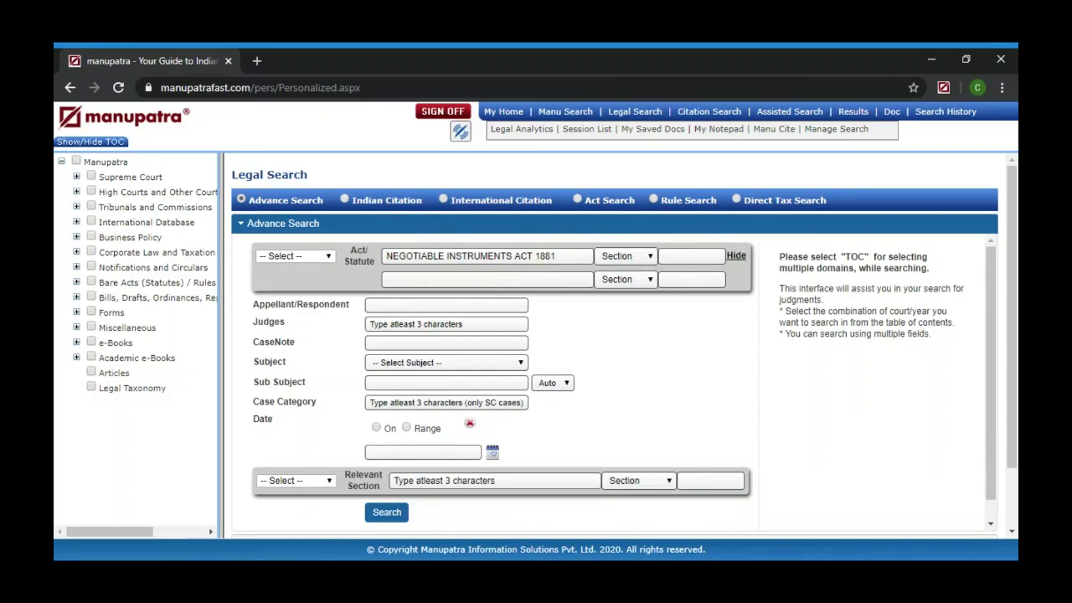
pyautogui.click(663, 256)
pyautogui.write('138')
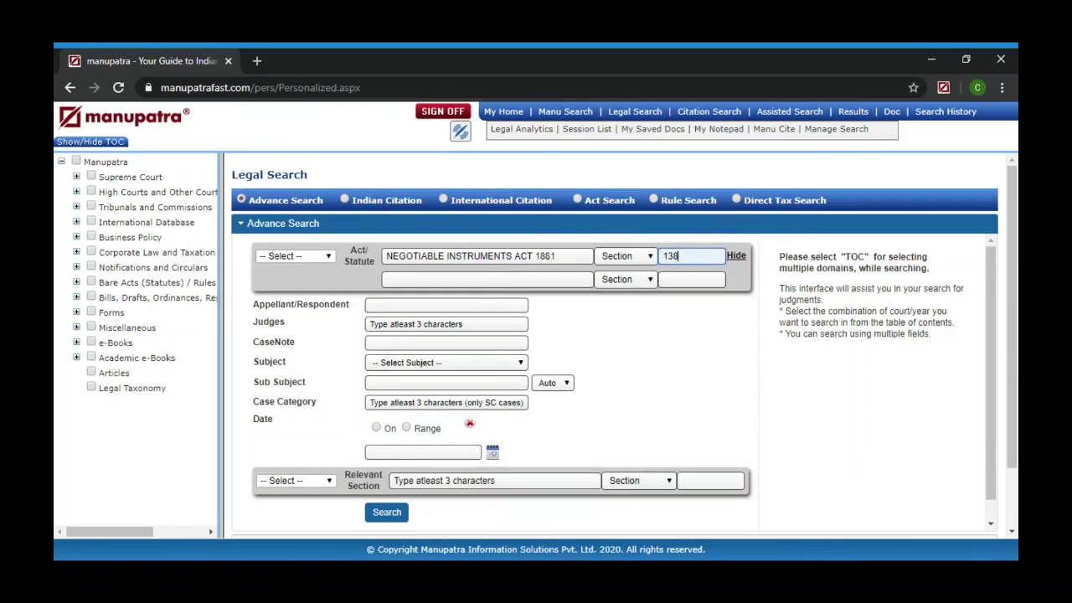
# Set the second Act/Statute to CODE OF CRIMINAL PROCEDURE 1973 CrPC with Section 200
pyautogui.click(387, 279)
pyautogui.write('crpc')
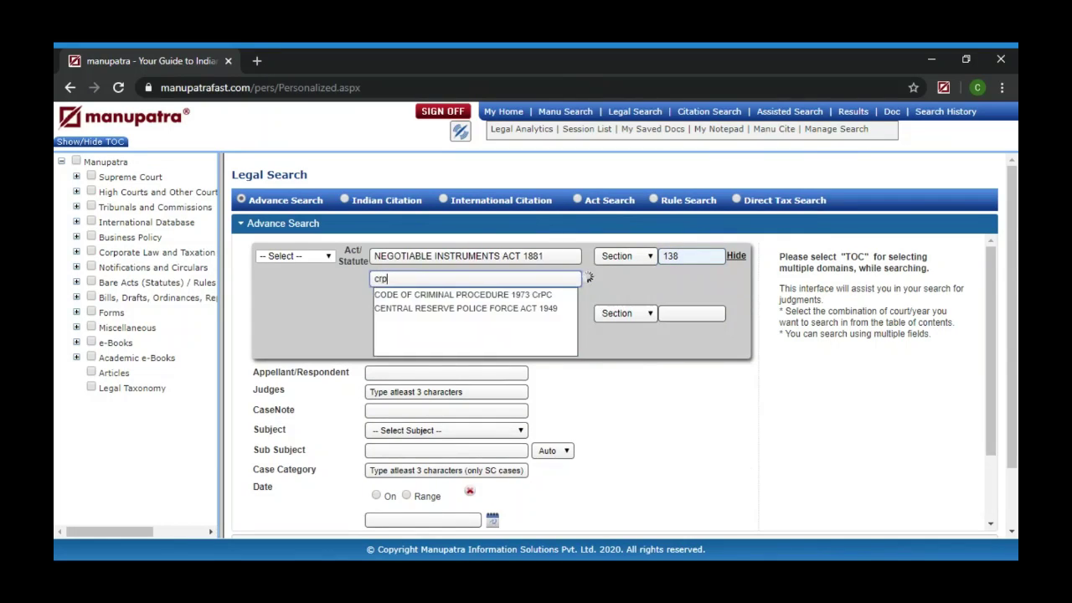
pyautogui.click(586, 295)
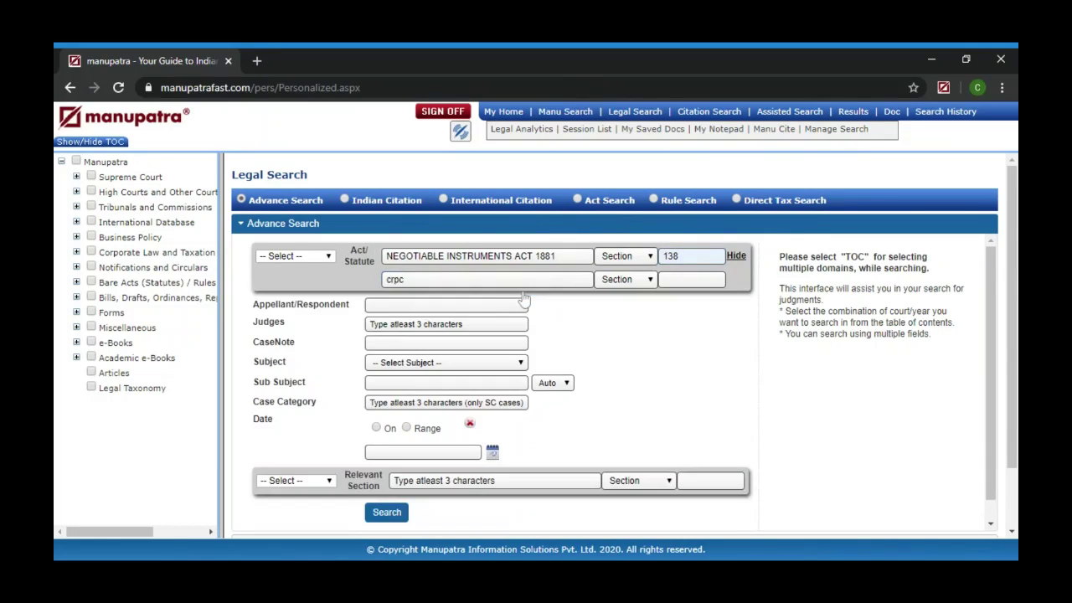
pyautogui.click(674, 281)
pyautogui.write('200')
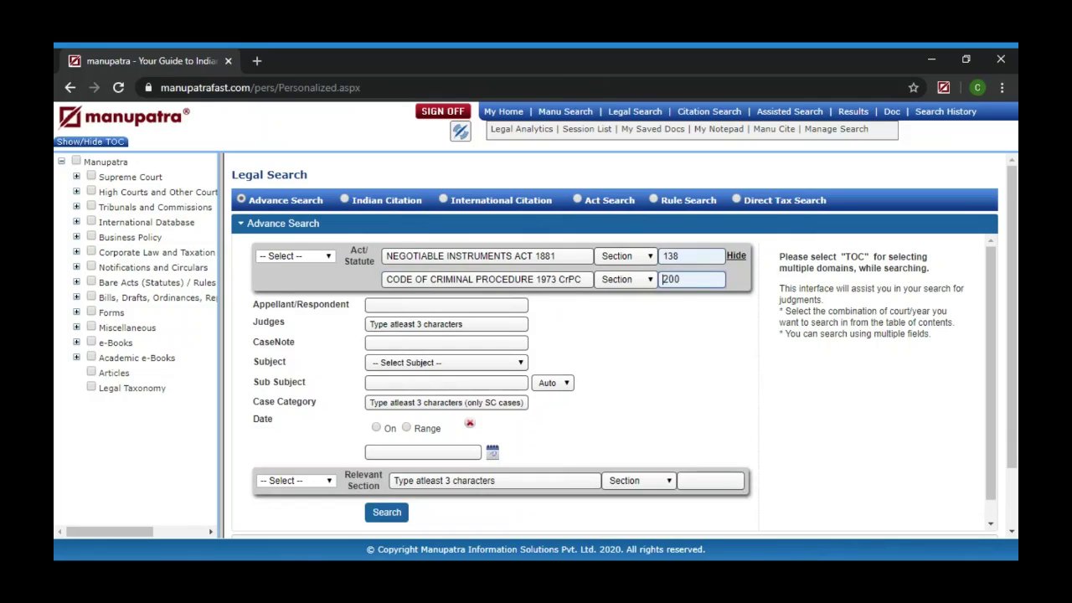
# Run the advanced search and sort the results by Cited (Most)
pyautogui.scroll(-2, 713, 356)
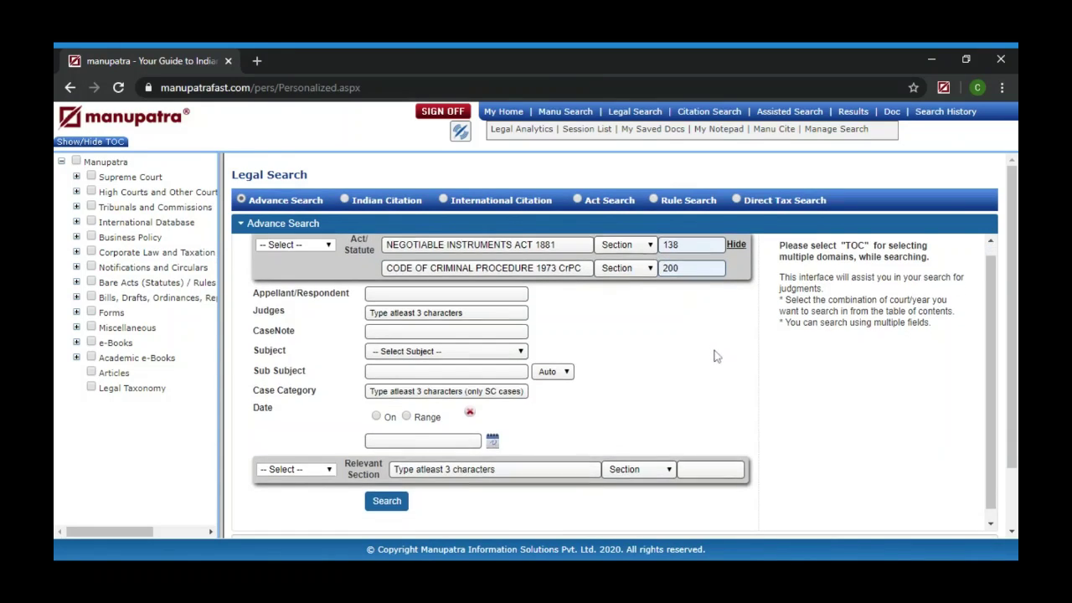
pyautogui.click(388, 492)
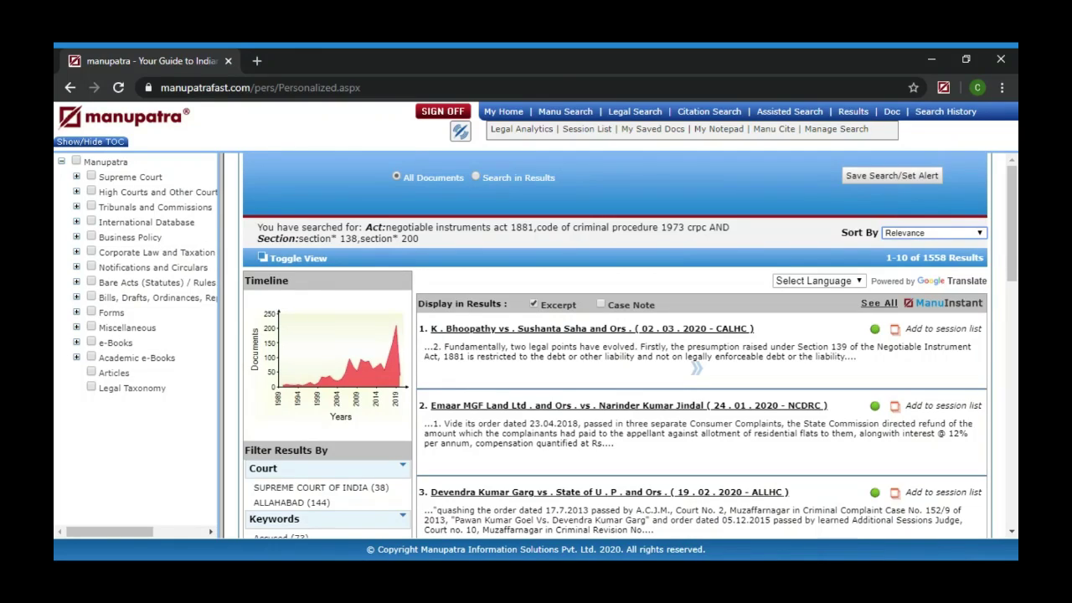
pyautogui.click(930, 325)
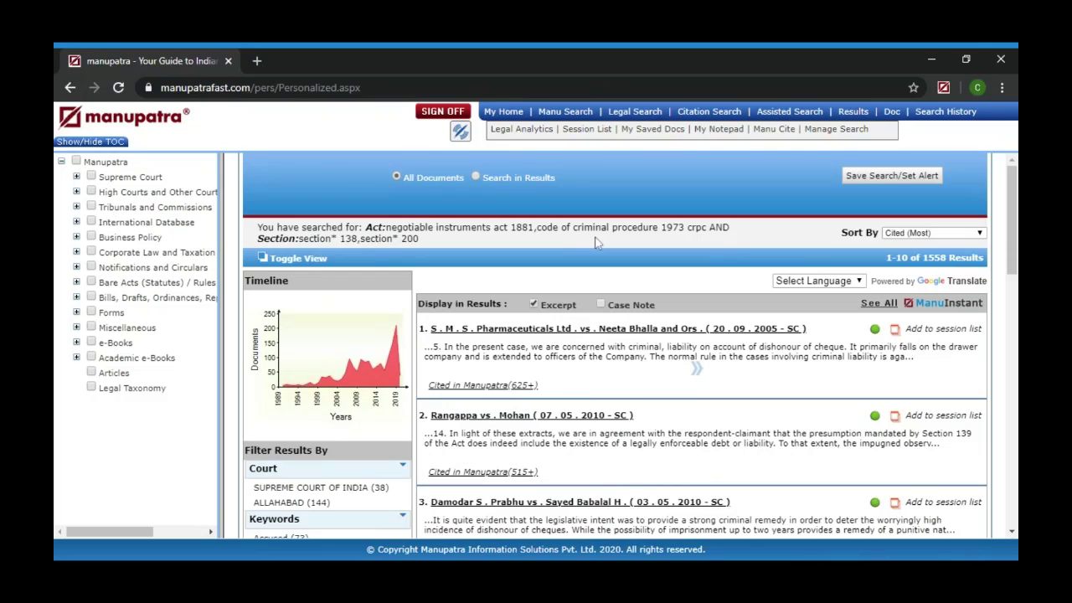
# Examine the full Court and Keywords filter lists, collapsing each one again after viewing it
pyautogui.scroll(-2, 597, 243)
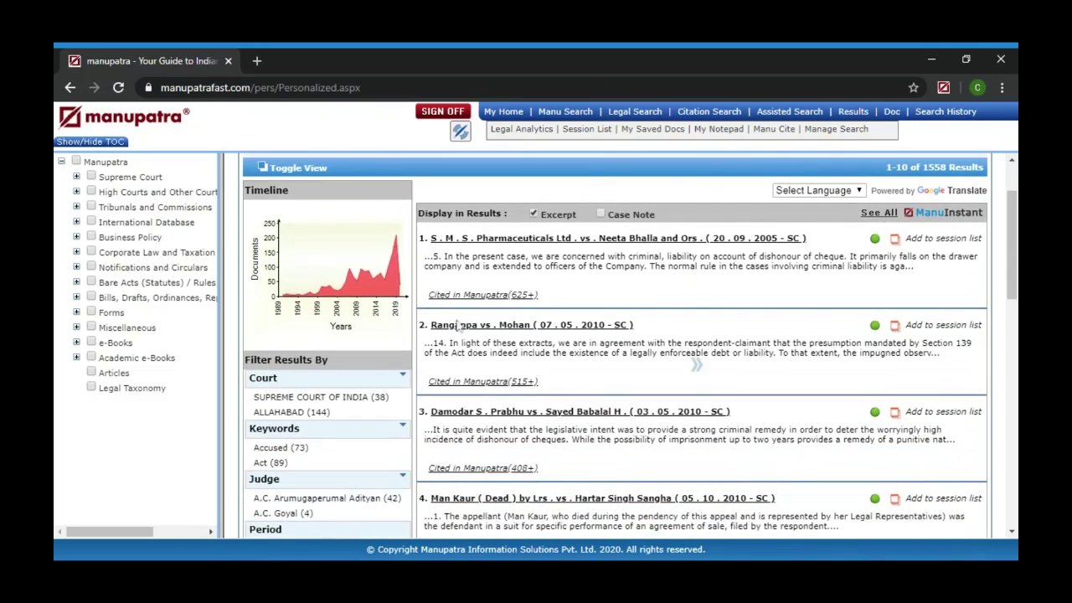
pyautogui.click(403, 378)
pyautogui.scroll(-2, 402, 377)
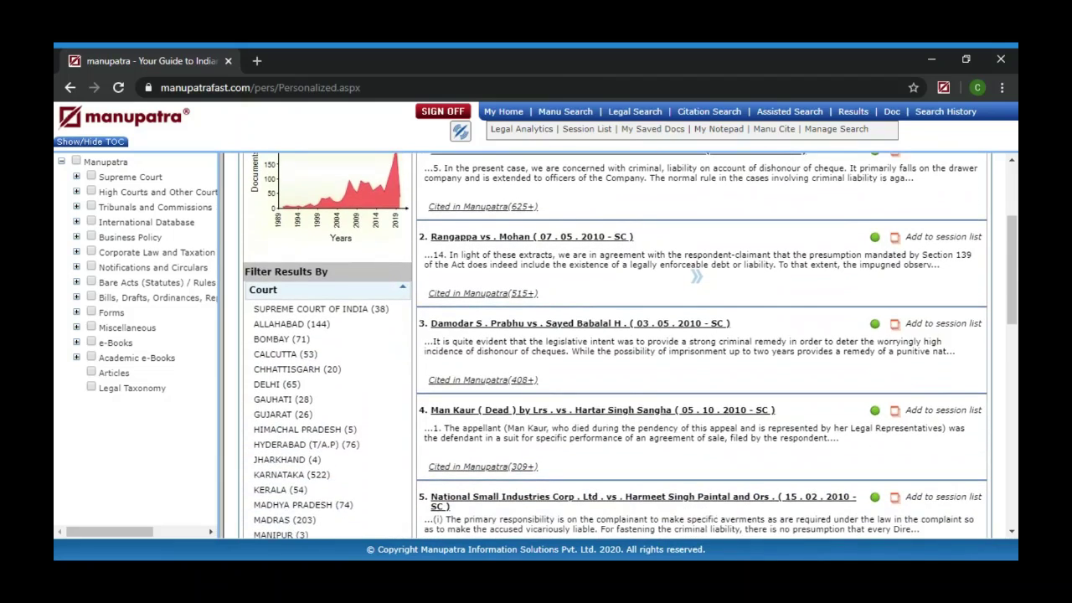
pyautogui.click(403, 287)
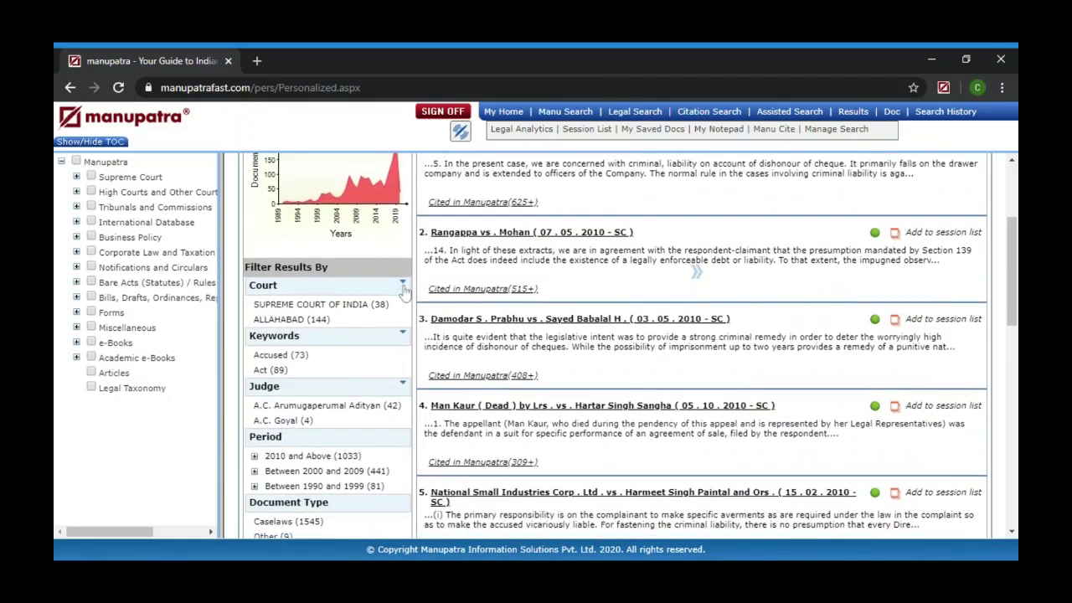
pyautogui.scroll(-1, 403, 289)
pyautogui.click(404, 279)
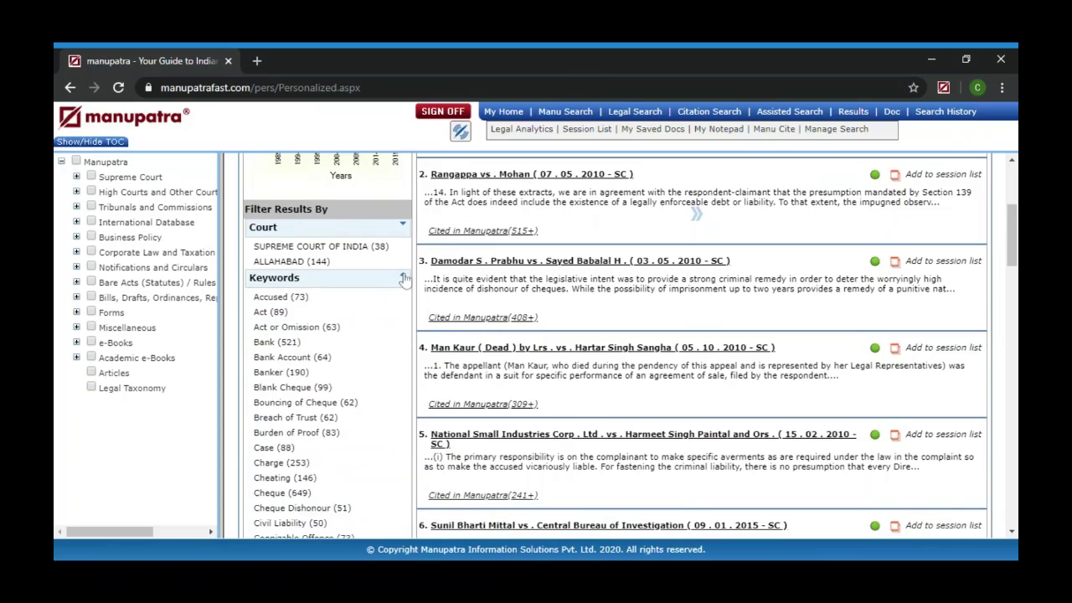
pyautogui.scroll(-2, 404, 279)
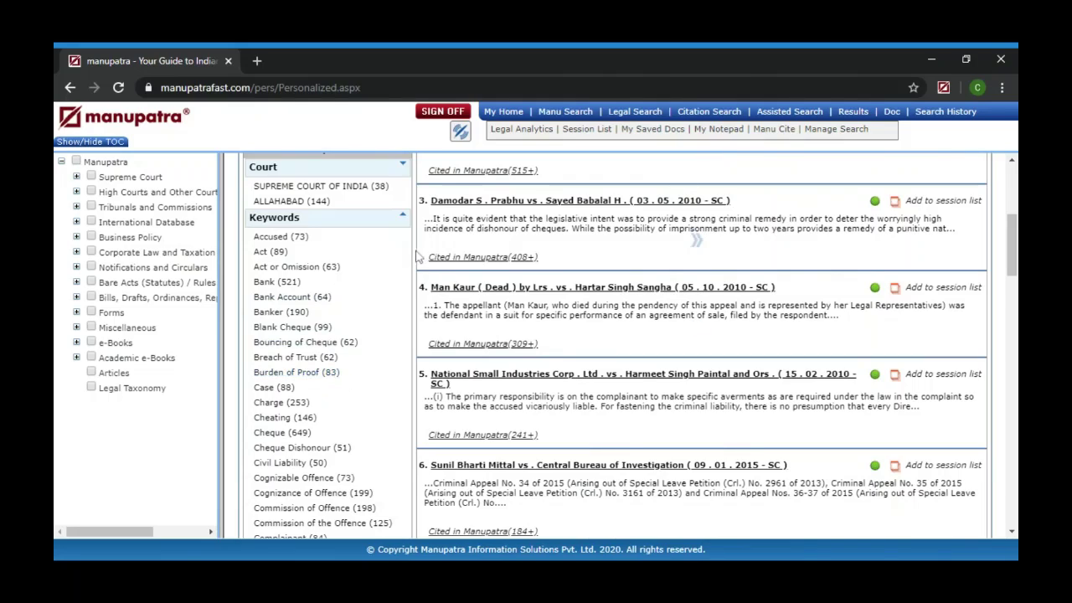
pyautogui.click(403, 217)
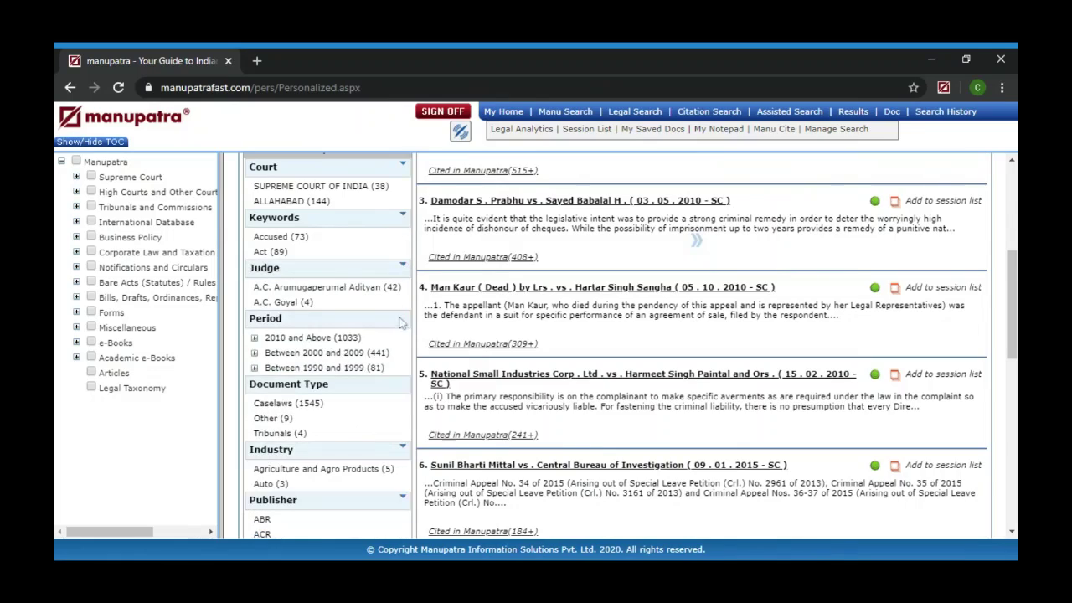
# Expand the Industry filter list and restrict the results to Agriculture and Agro Products
pyautogui.scroll(-1, 406, 395)
pyautogui.scroll(-1, 405, 396)
pyautogui.click(403, 393)
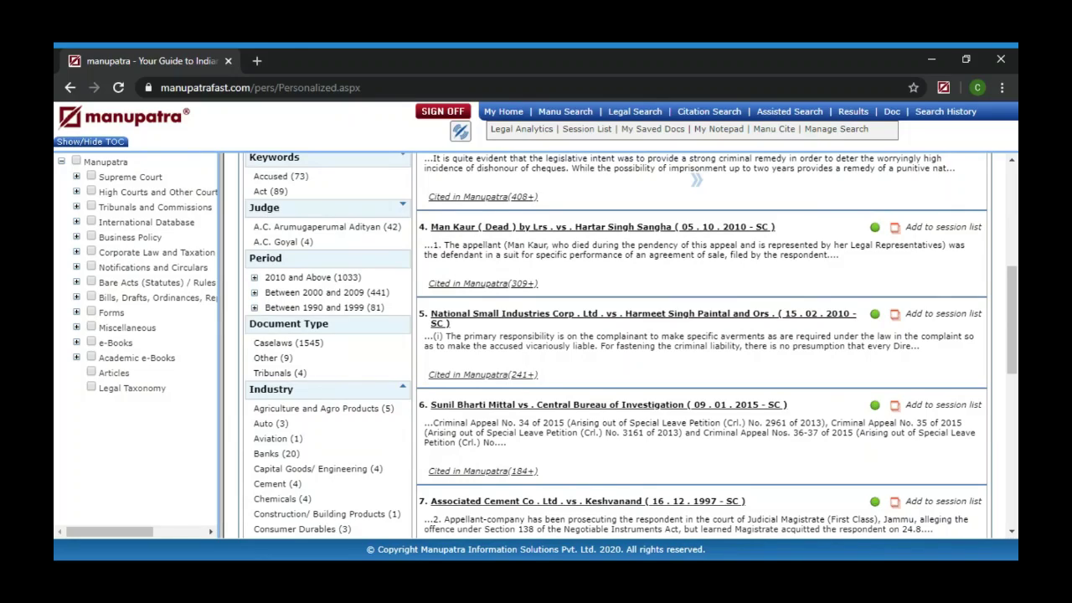
pyautogui.scroll(-1, 629, 343)
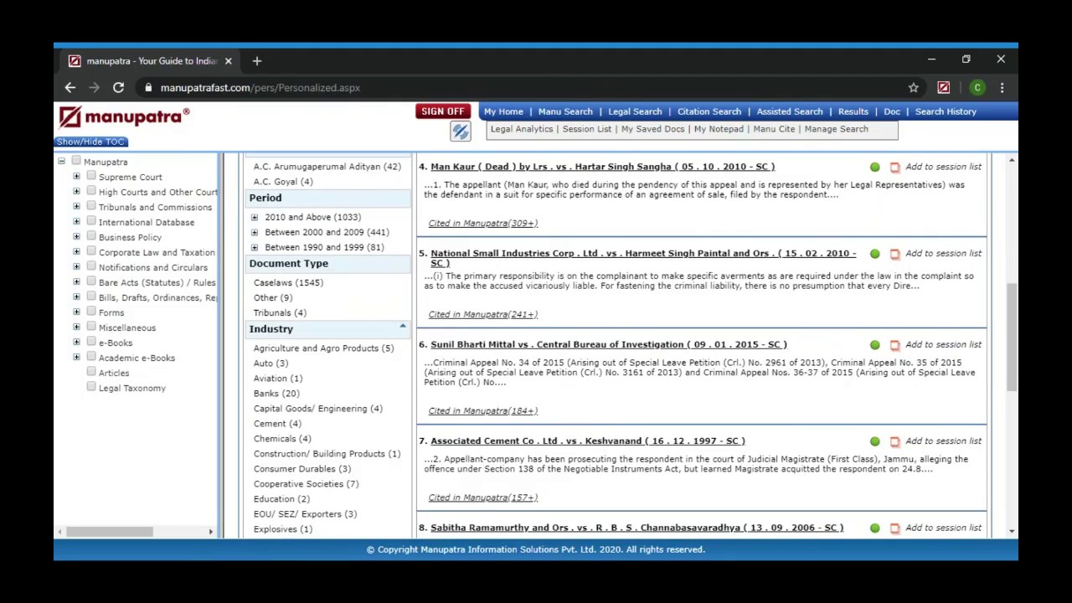
pyautogui.scroll(-1, 628, 343)
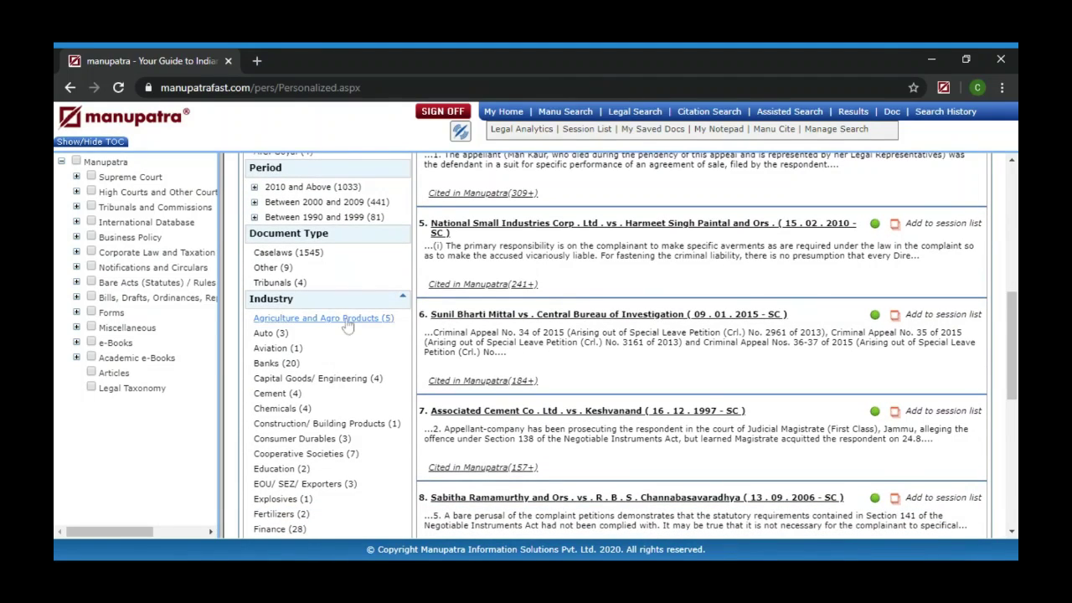
pyautogui.click(346, 322)
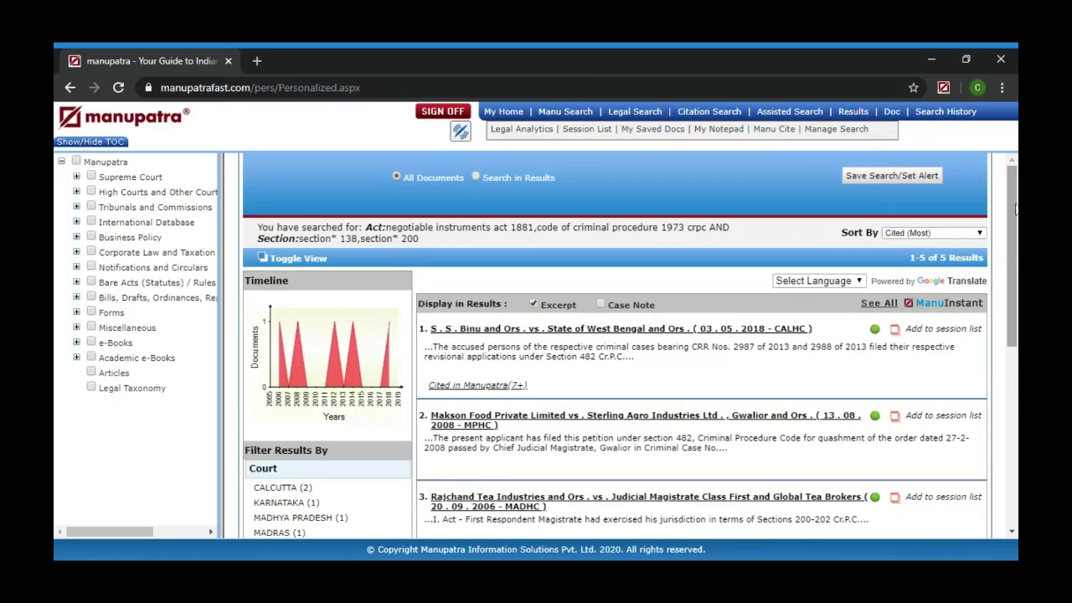
# Look through the filtered judgments and remove the Industry filter to display all results again
pyautogui.moveTo(1015, 209); pyautogui.dragTo(1016, 254)
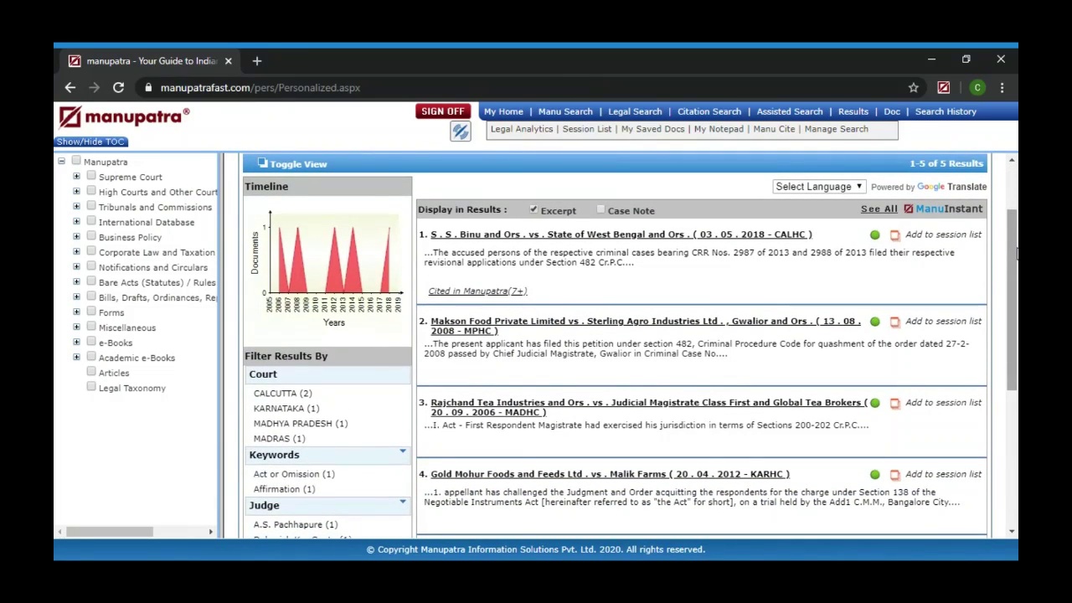
pyautogui.moveTo(1016, 254); pyautogui.dragTo(1016, 306)
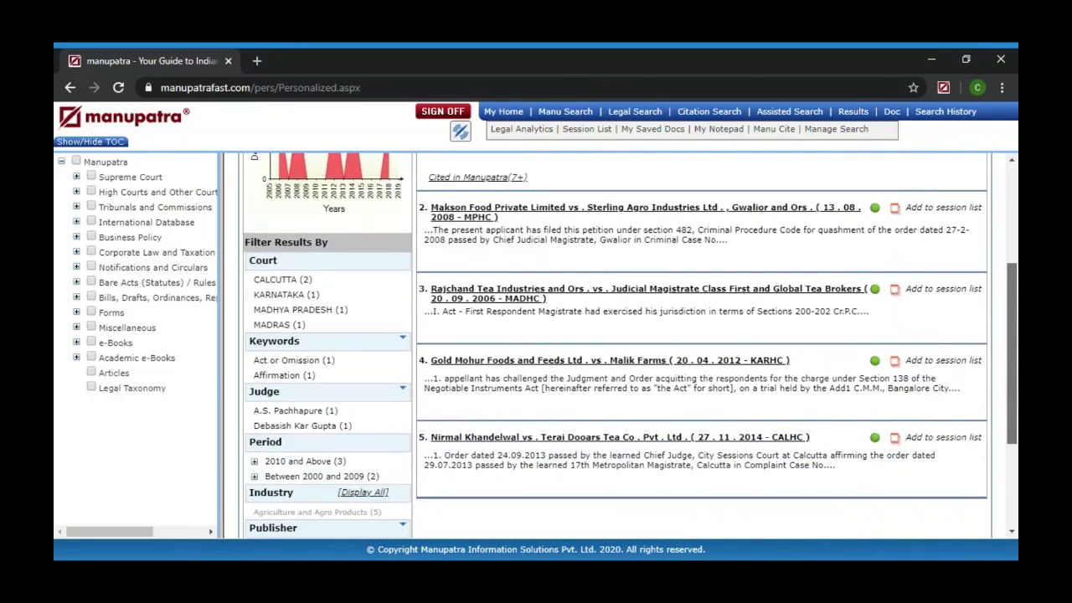
pyautogui.click(362, 493)
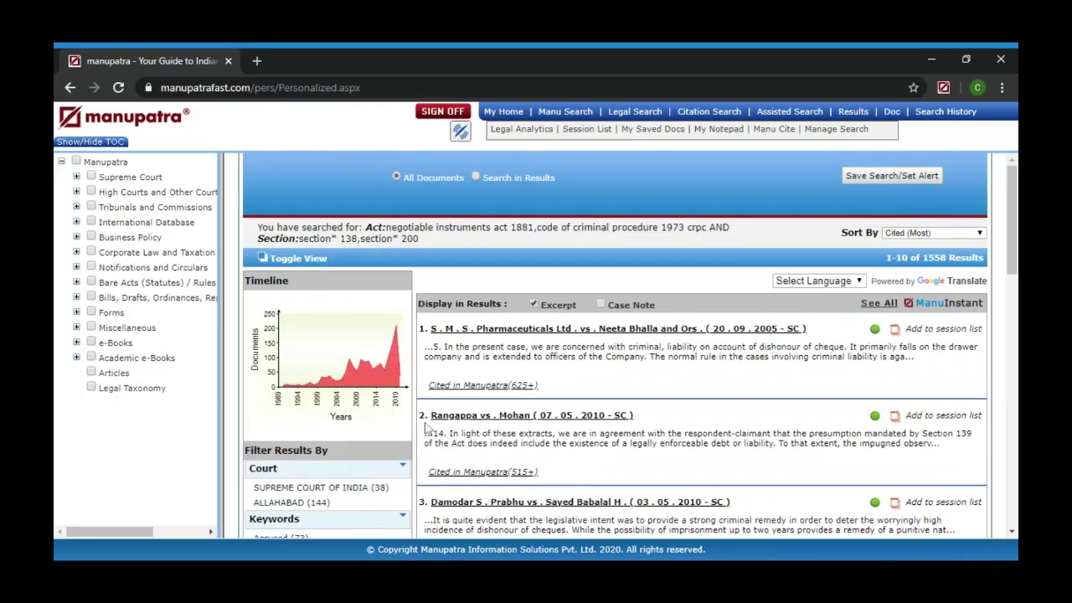
# Examine the full list of publishers in the result filters and collapse it again
pyautogui.scroll(-8, 524, 243)
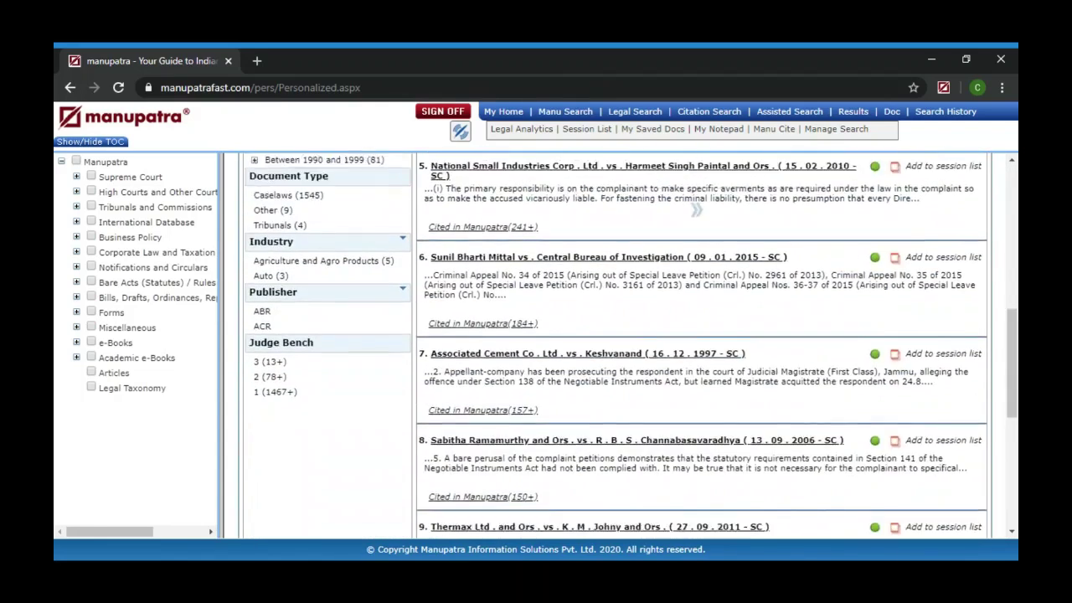
pyautogui.scroll(1, 381, 236)
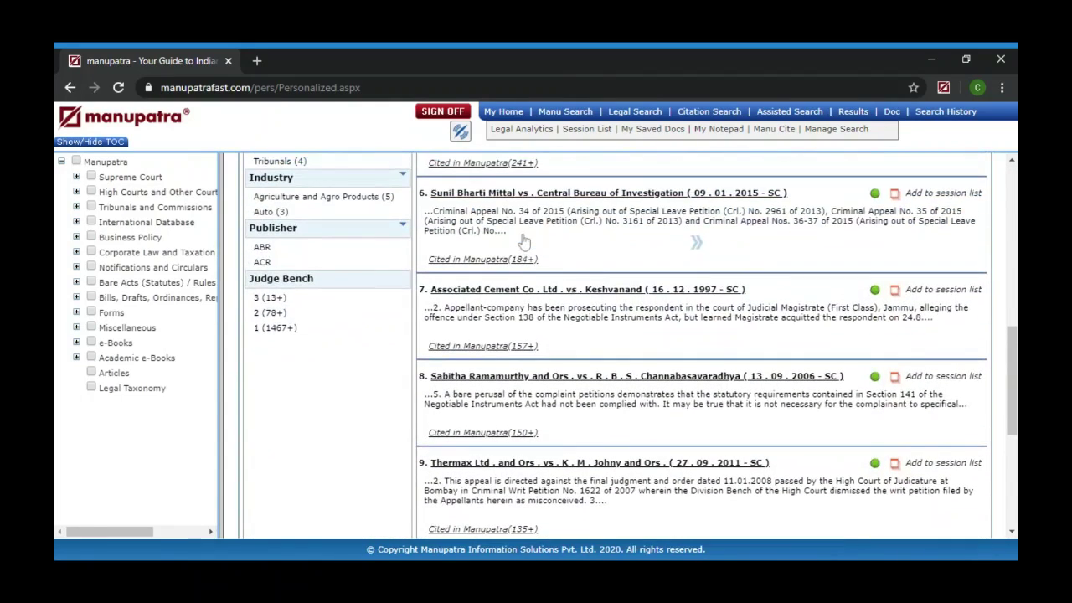
pyautogui.click(403, 228)
pyautogui.scroll(-3, 404, 230)
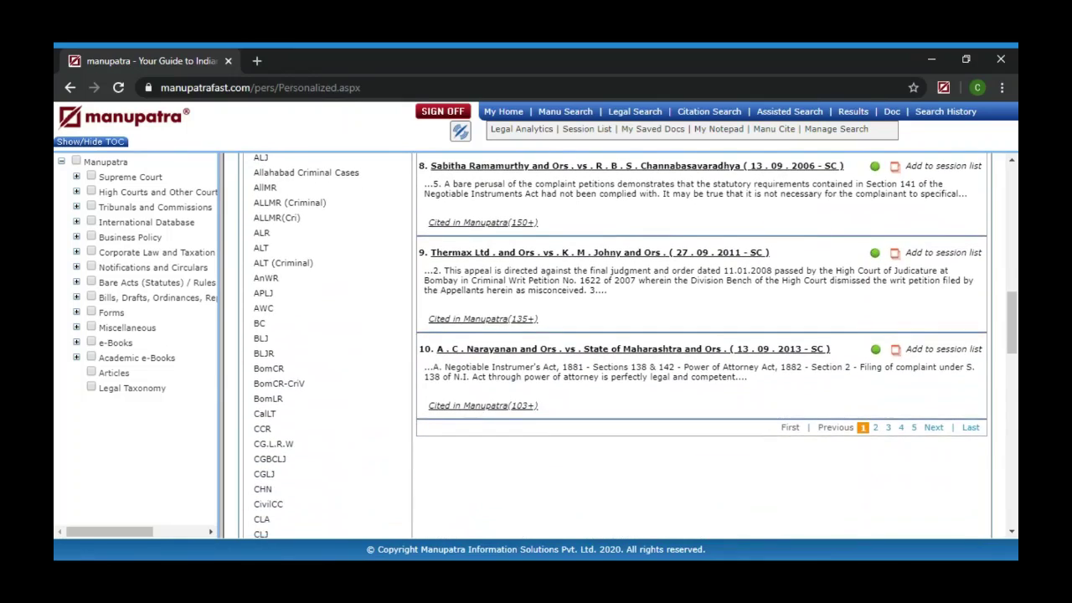
pyautogui.scroll(2, 404, 217)
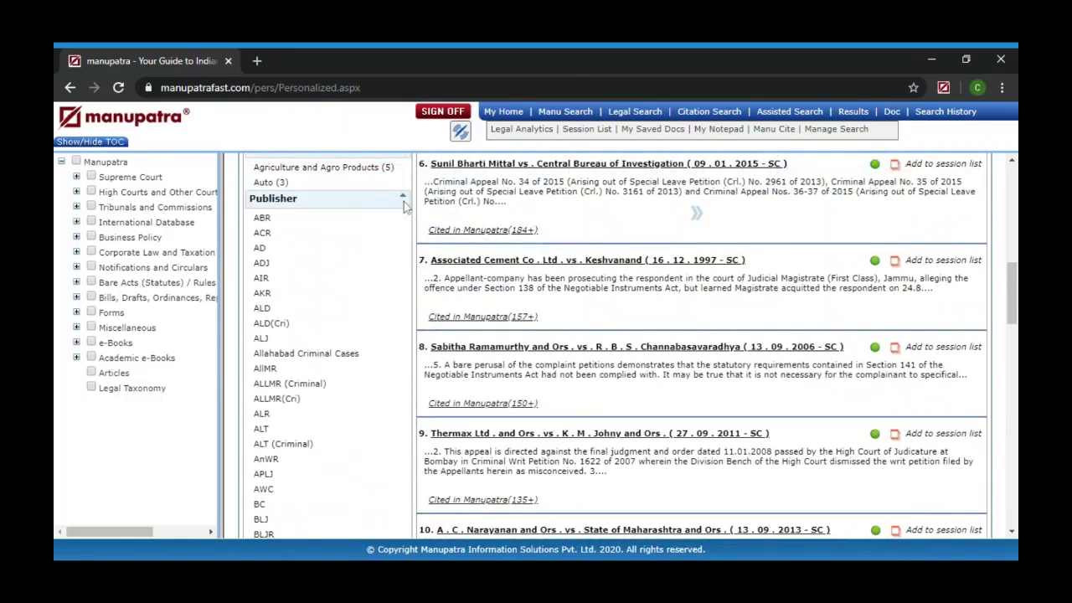
pyautogui.click(403, 200)
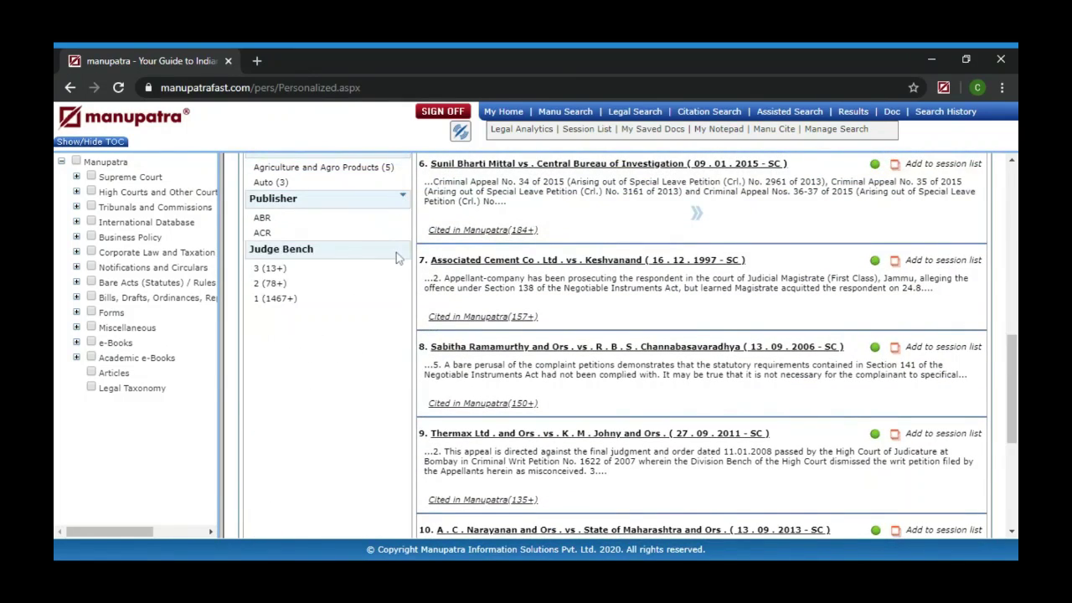
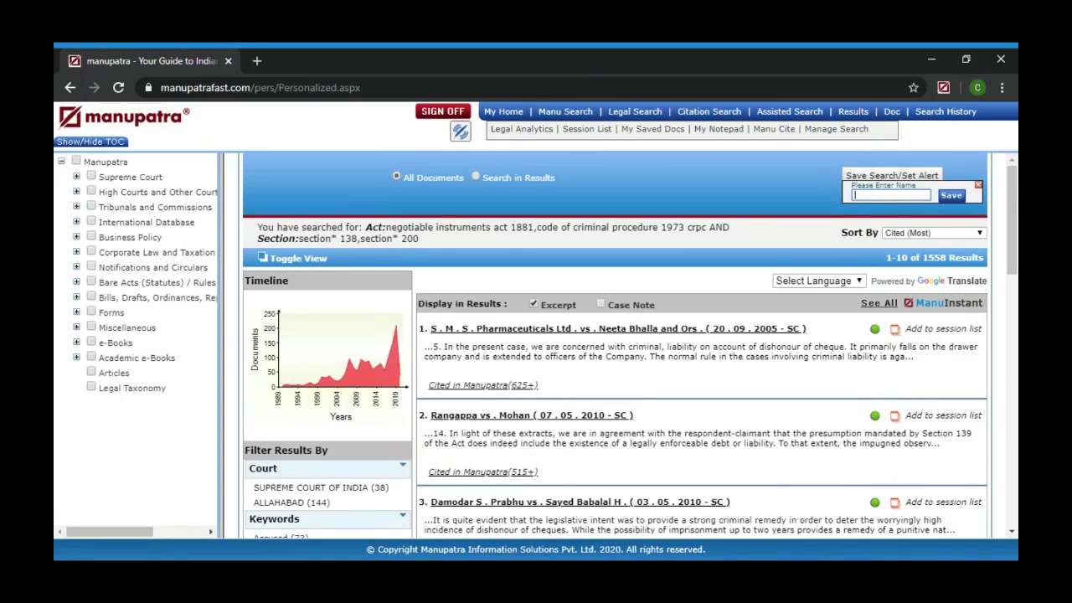
# Open the list of saved searches, view the editable name and alert fields of "NI and crpc", and return to the results
pyautogui.click(978, 184)
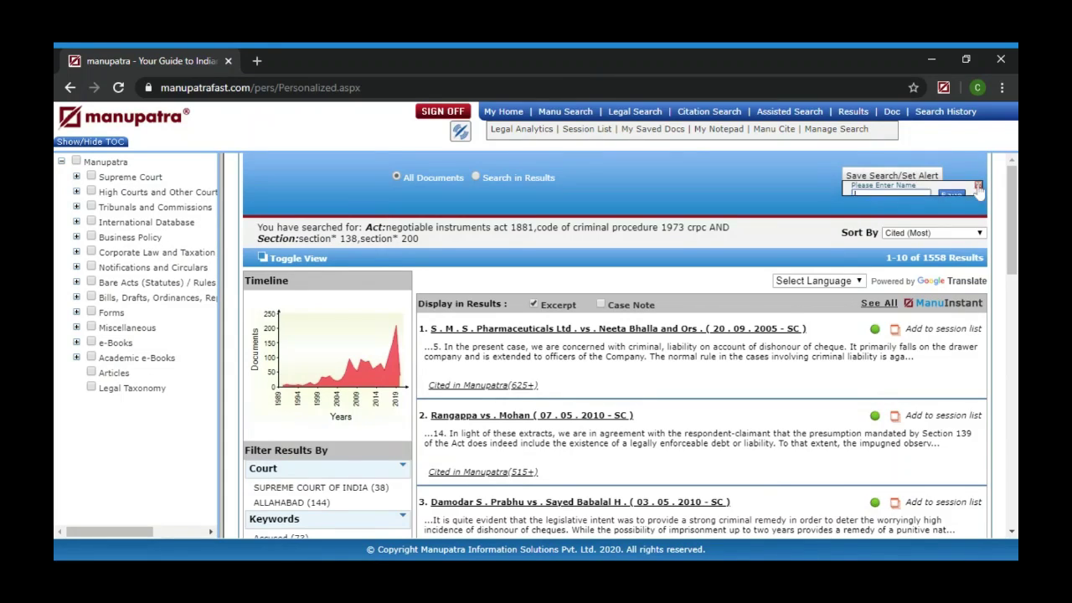
pyautogui.click(853, 131)
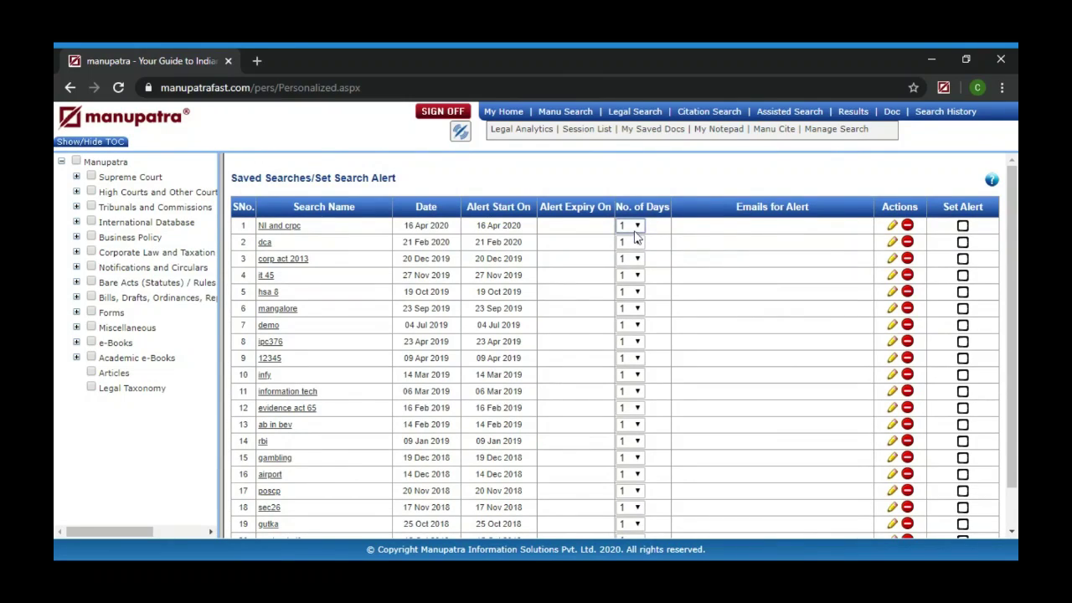
pyautogui.write('45')
pyautogui.click(893, 227)
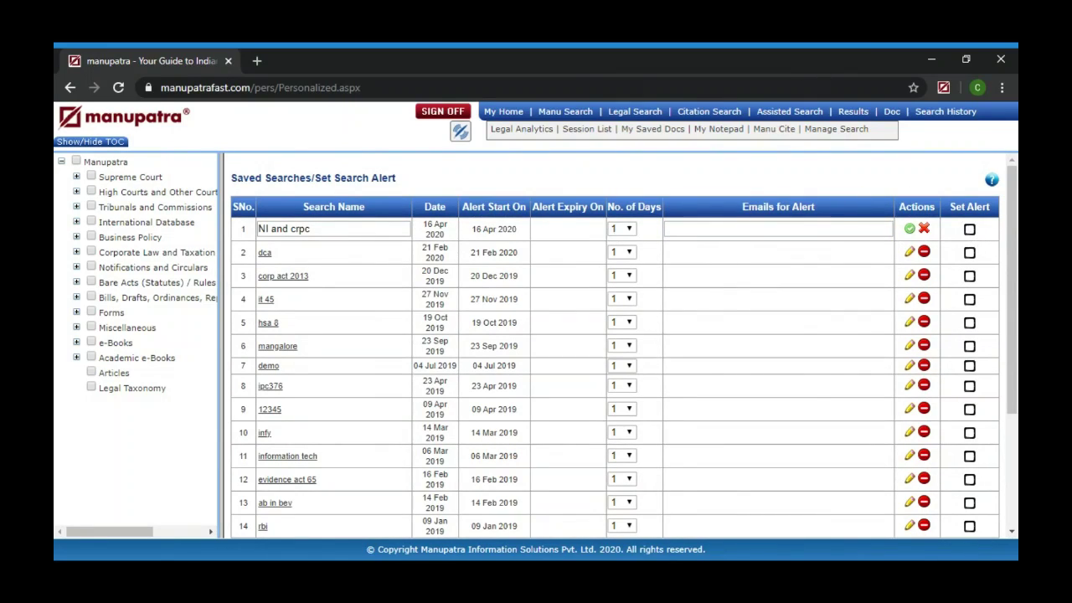
pyautogui.click(854, 112)
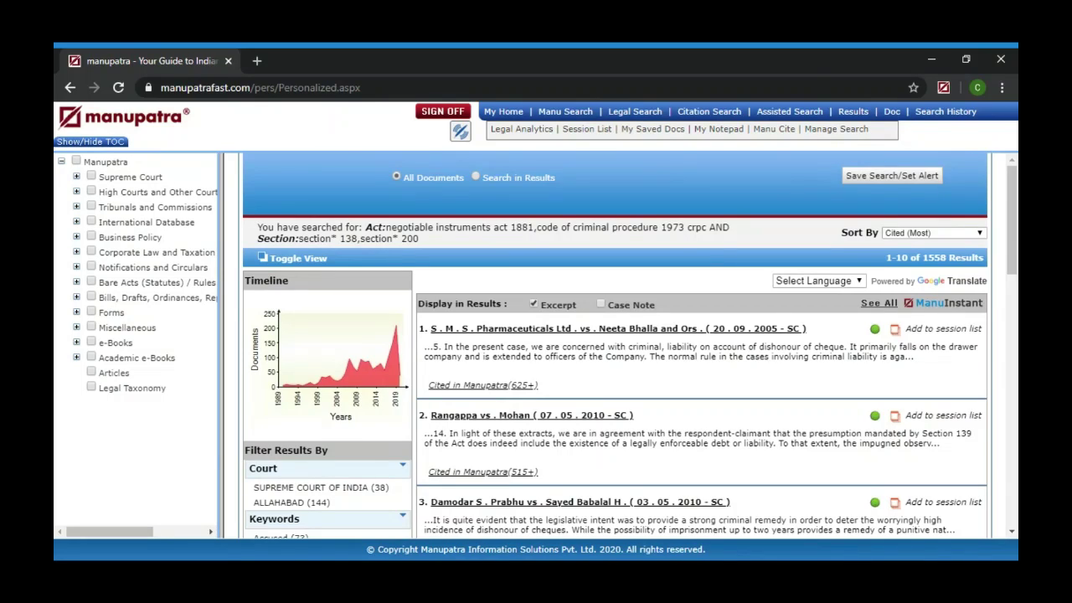
# Display the case notes under the search results, look through them, and hide them again
pyautogui.scroll(-1, 629, 346)
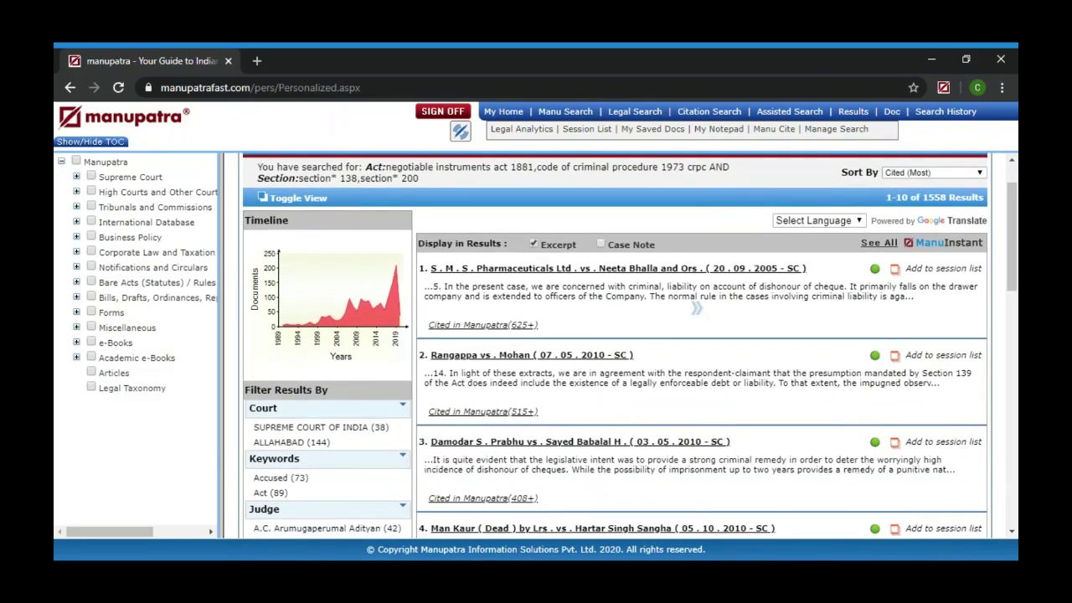
pyautogui.click(602, 244)
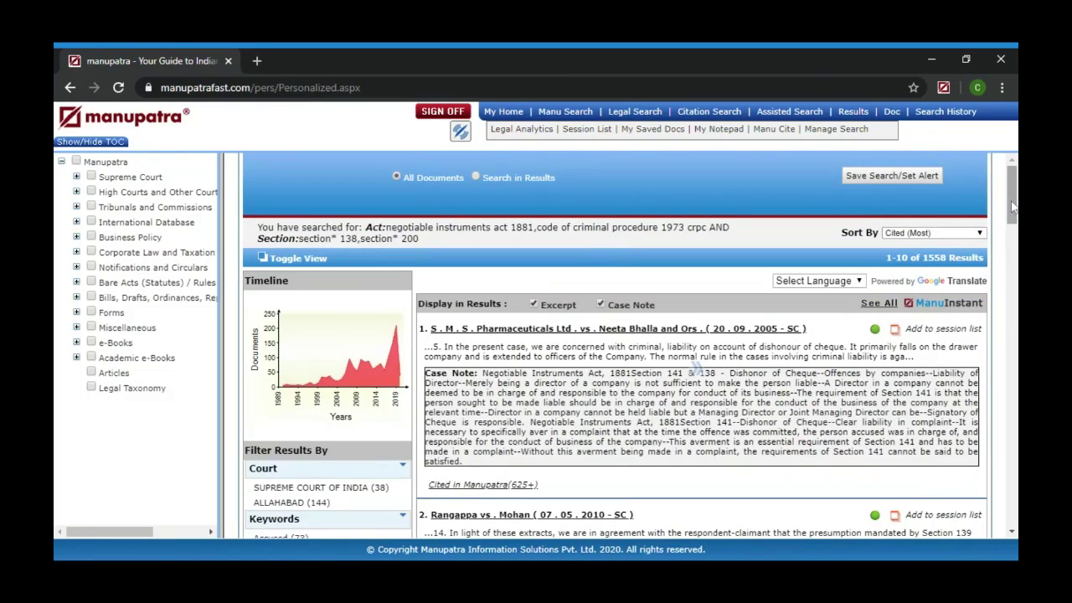
pyautogui.scroll(-3, 616, 344)
pyautogui.scroll(-8, 693, 183)
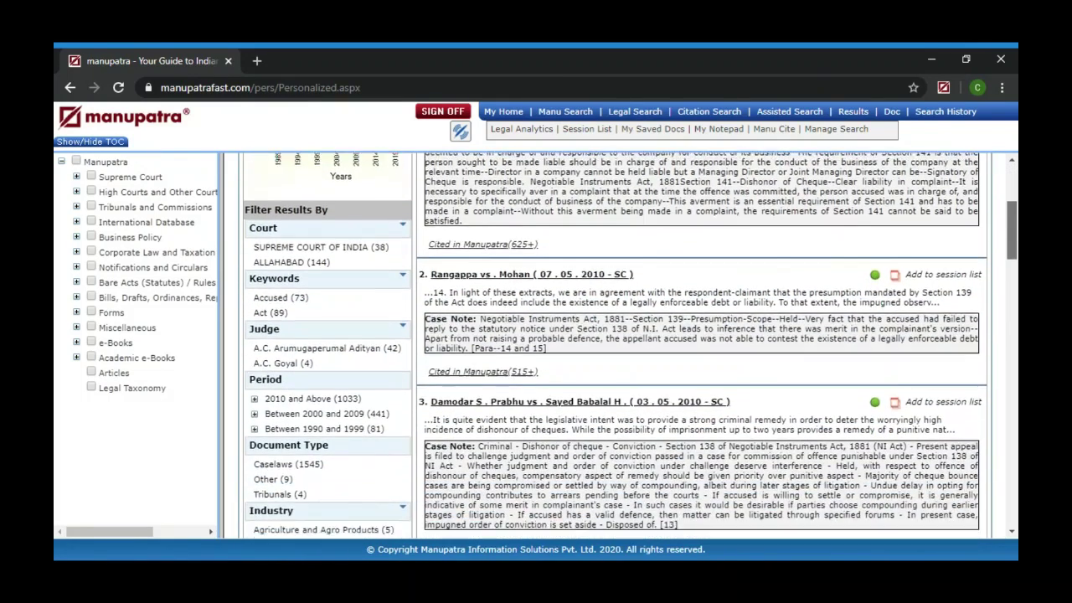
pyautogui.scroll(-4, 702, 344)
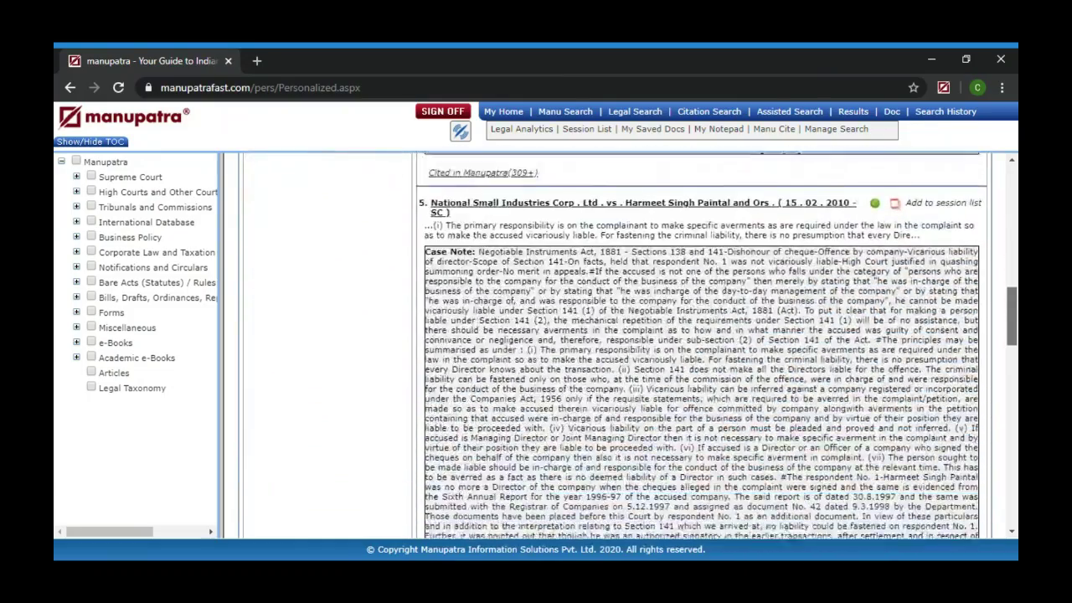
pyautogui.scroll(10, 702, 343)
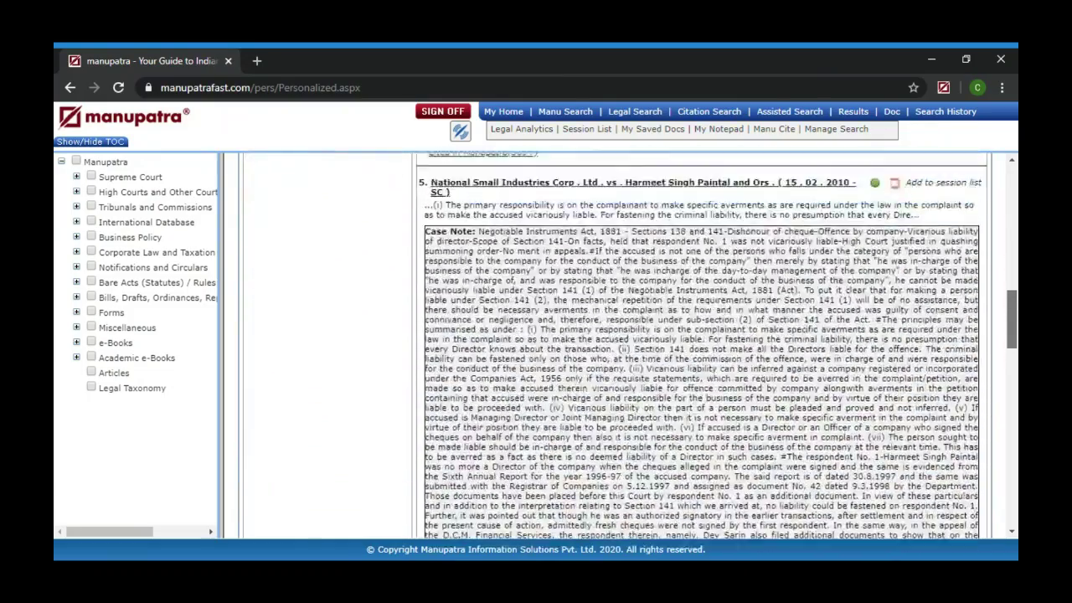
pyautogui.scroll(5, 617, 293)
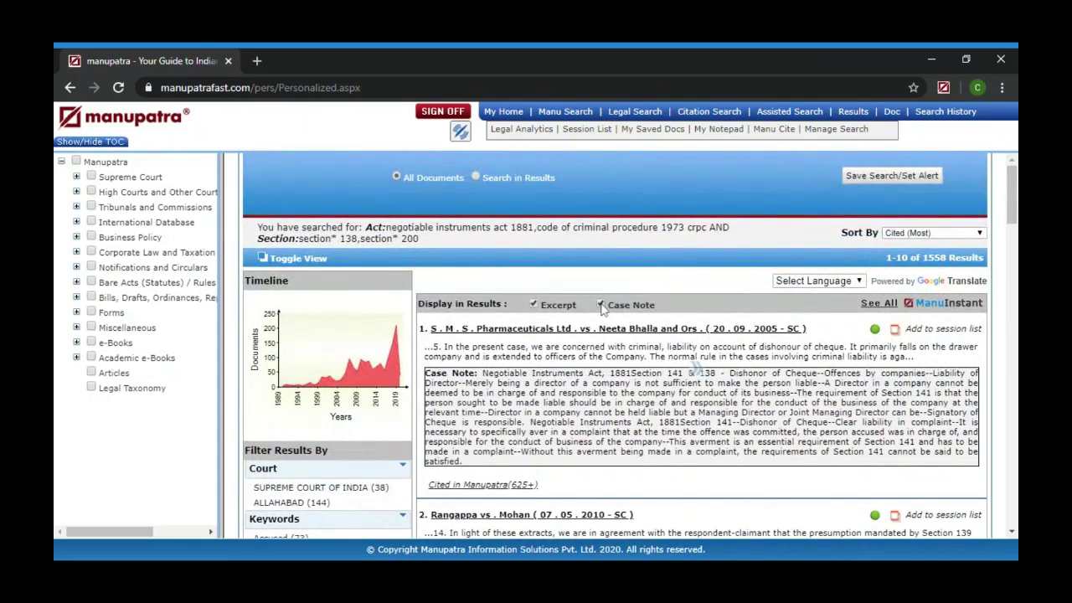
pyautogui.click(602, 305)
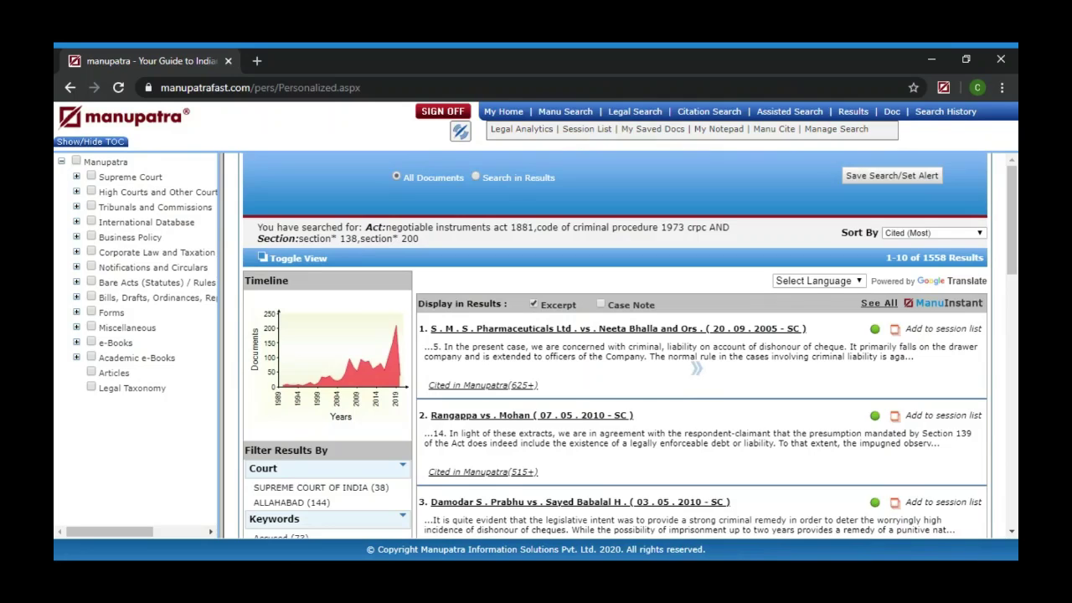
# Open the ManuInstant summary of the first judgment, read it through to the disposition, and close it
pyautogui.click(696, 369)
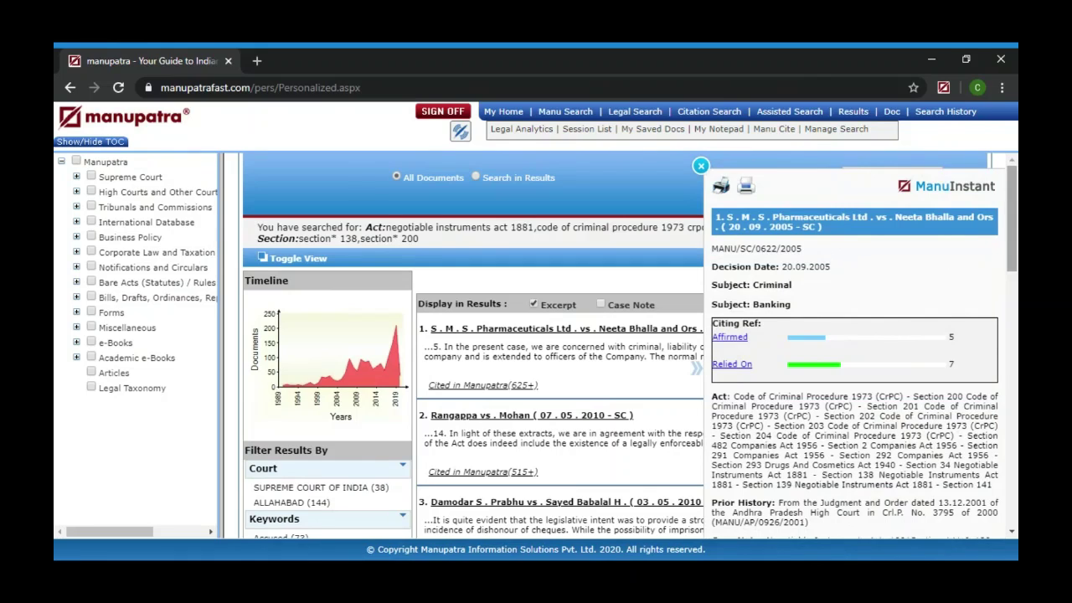
pyautogui.moveTo(1014, 233); pyautogui.dragTo(1016, 309)
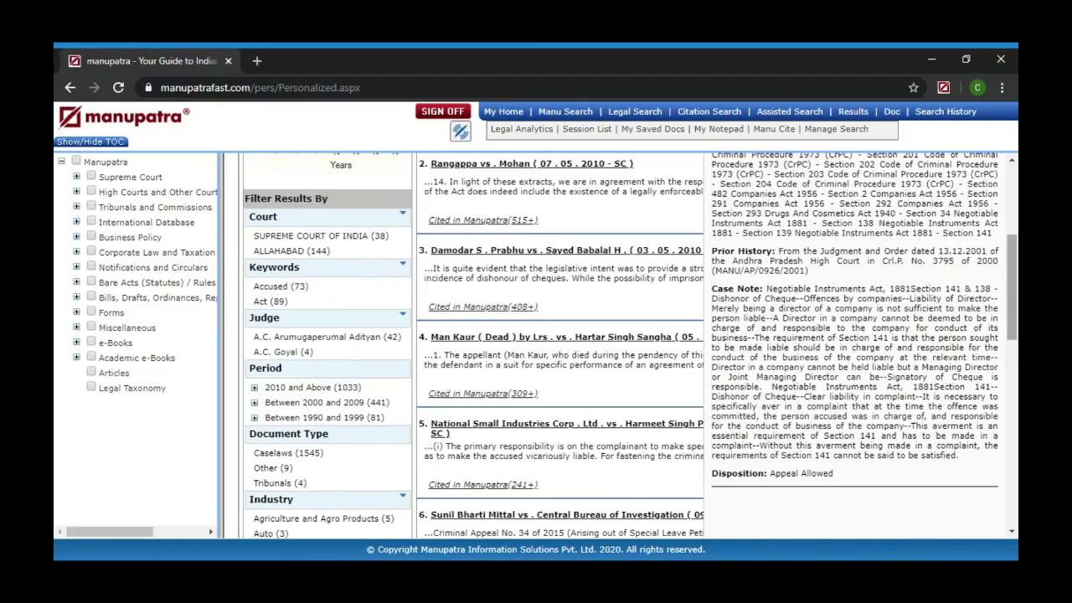
pyautogui.moveTo(1015, 243); pyautogui.dragTo(1016, 225)
pyautogui.scroll(3, 1016, 225)
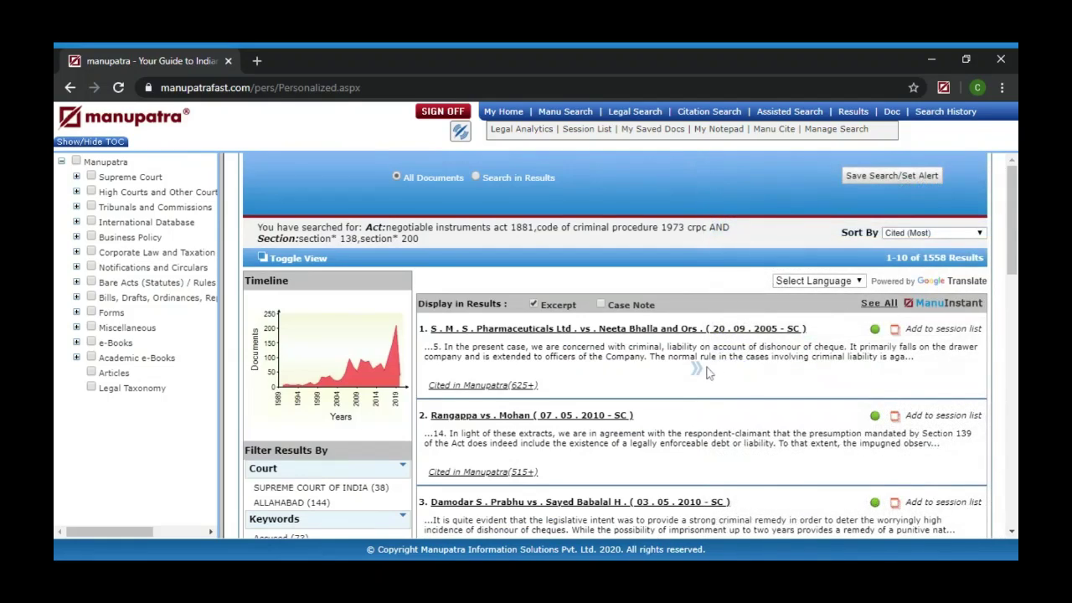
# View the combined ManuInstant summaries for all listed results and close them again
pyautogui.click(882, 305)
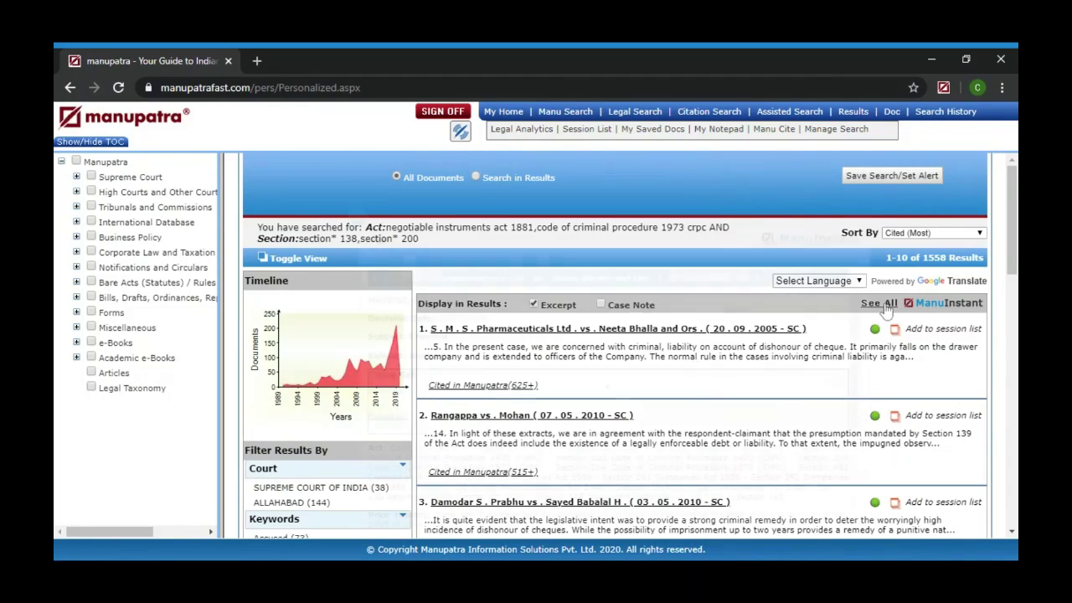
pyautogui.moveTo(857, 301)
pyautogui.mouseDown()
pyautogui.moveTo(861, 335)
pyautogui.moveTo(858, 299)
pyautogui.mouseUp()
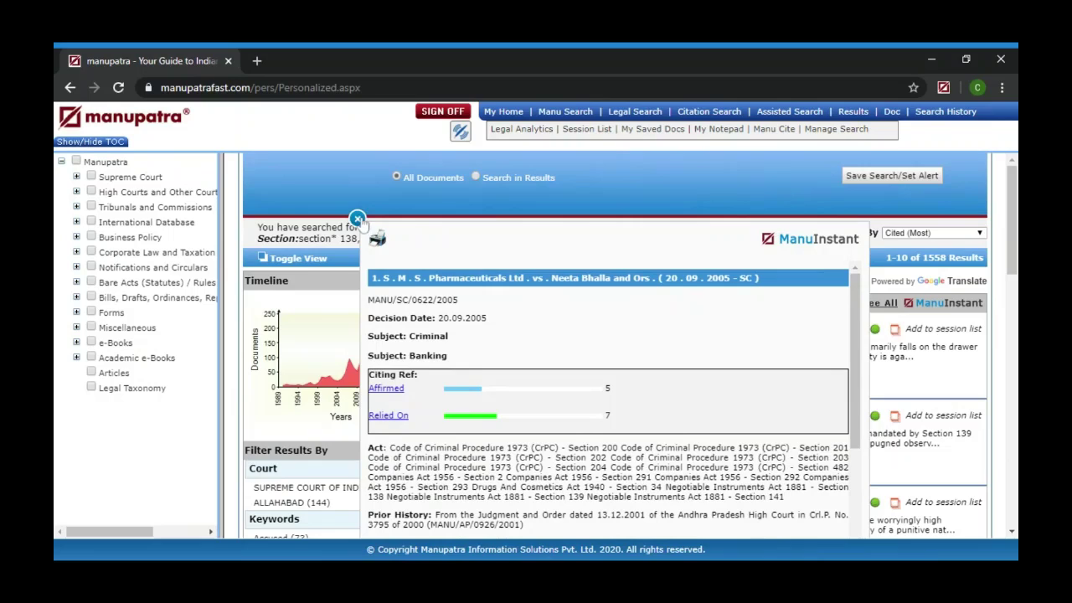
pyautogui.click(358, 219)
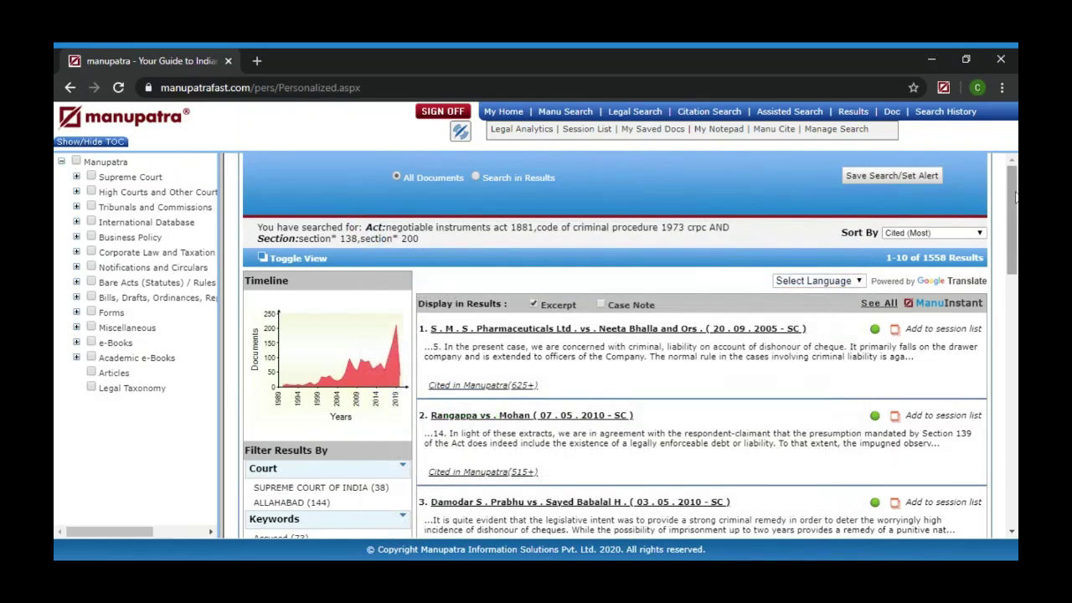
# Open the S.M.S. Pharmaceuticals judgment in a separate window and return to the results
pyautogui.moveTo(1015, 198); pyautogui.dragTo(1015, 206)
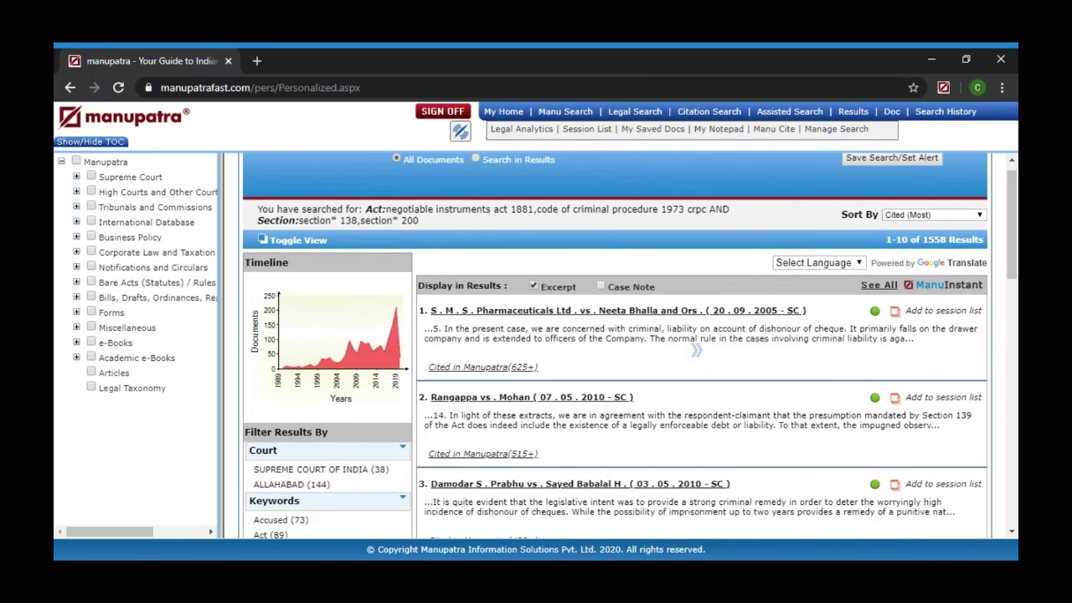
pyautogui.click(895, 313)
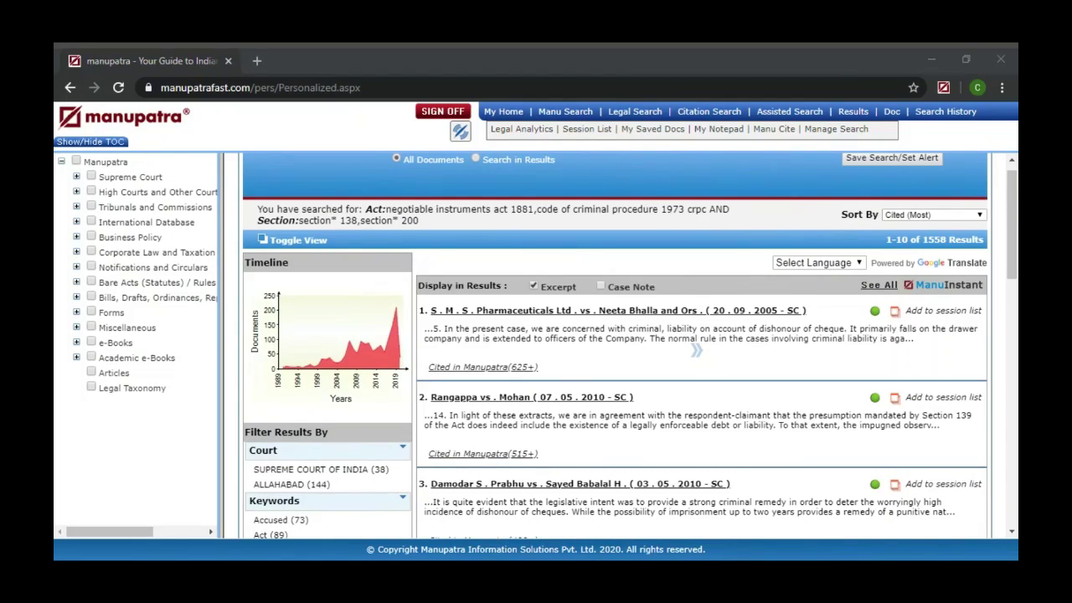
pyautogui.click(652, 151)
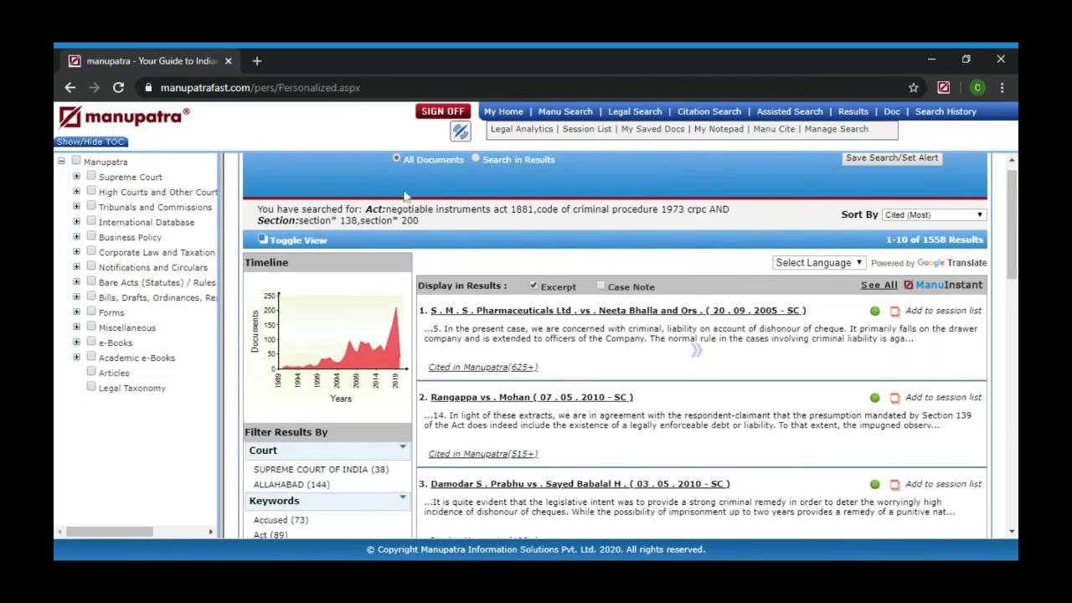
# Split the results view, open the S.M.S. Pharmaceuticals judgment below the list, and restore the full results view
pyautogui.click(295, 242)
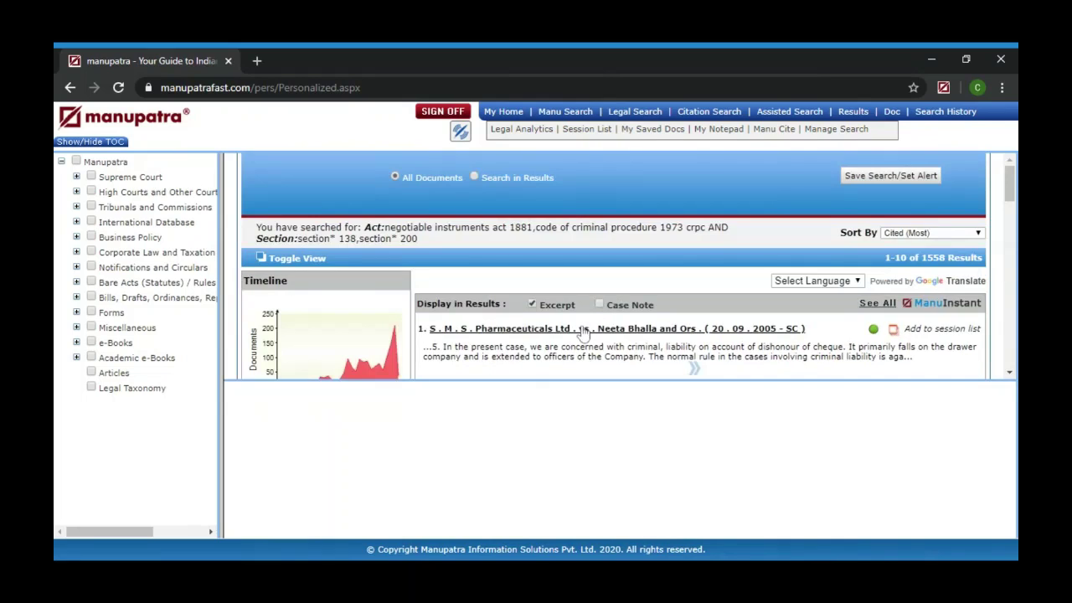
pyautogui.click(584, 332)
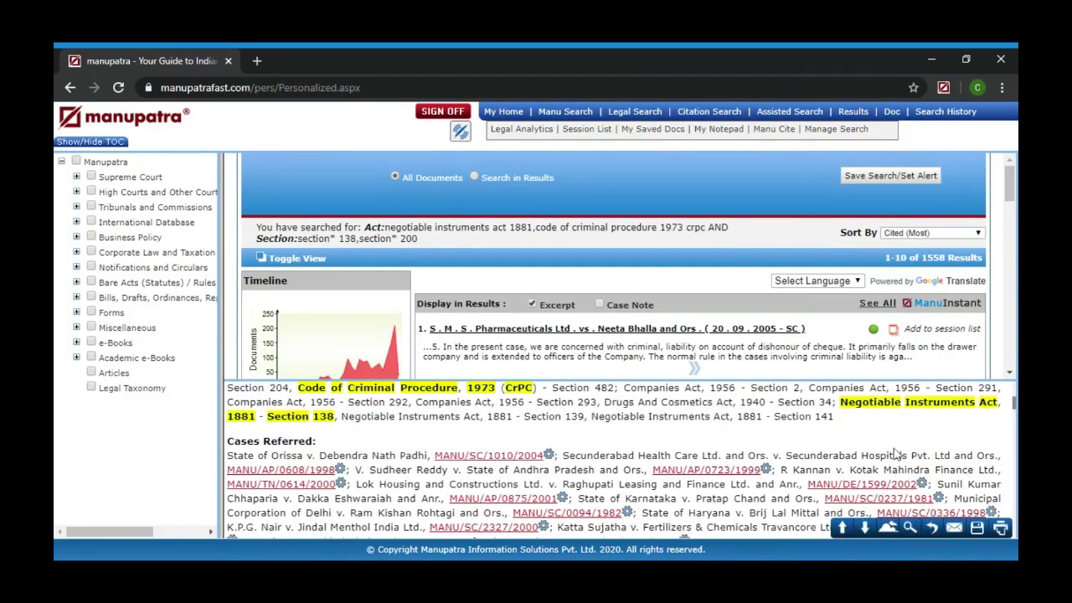
pyautogui.click(298, 258)
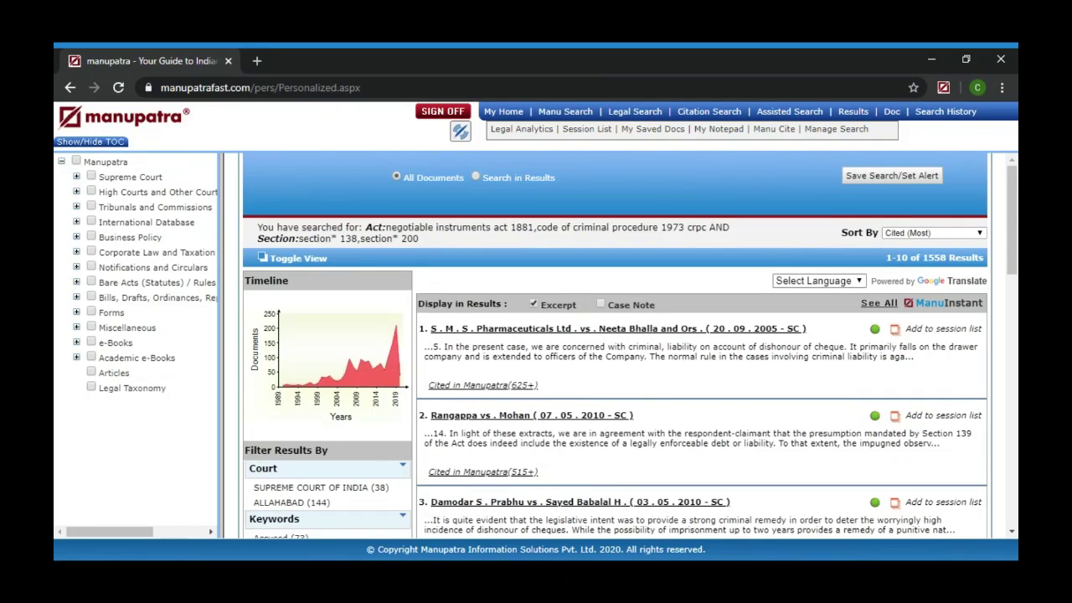
# Add the S.M.S. Pharmaceuticals judgment to the session list and open that list
pyautogui.click(965, 333)
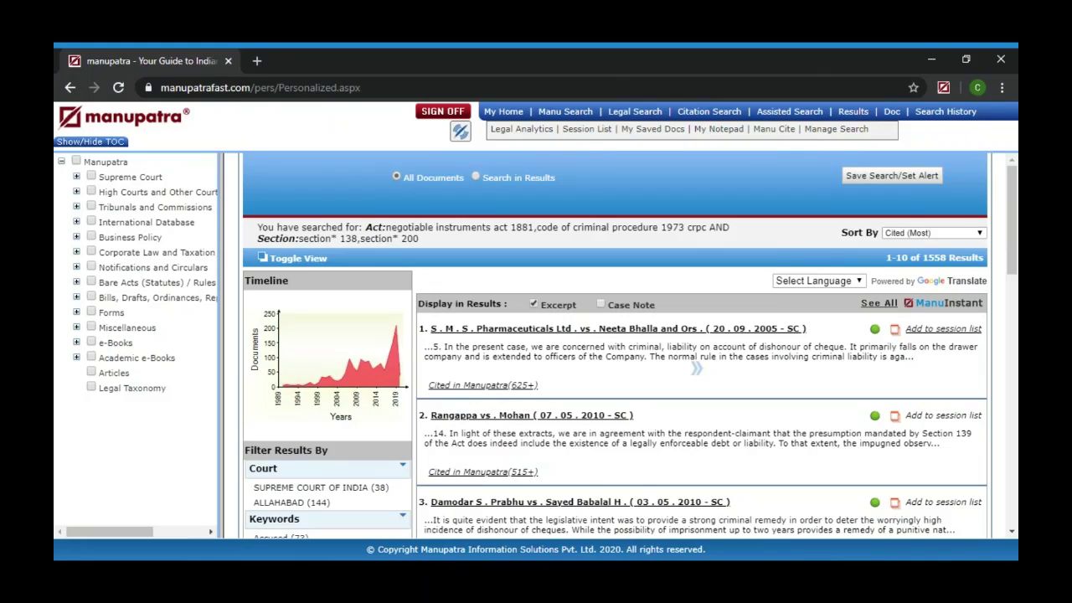
pyautogui.click(942, 329)
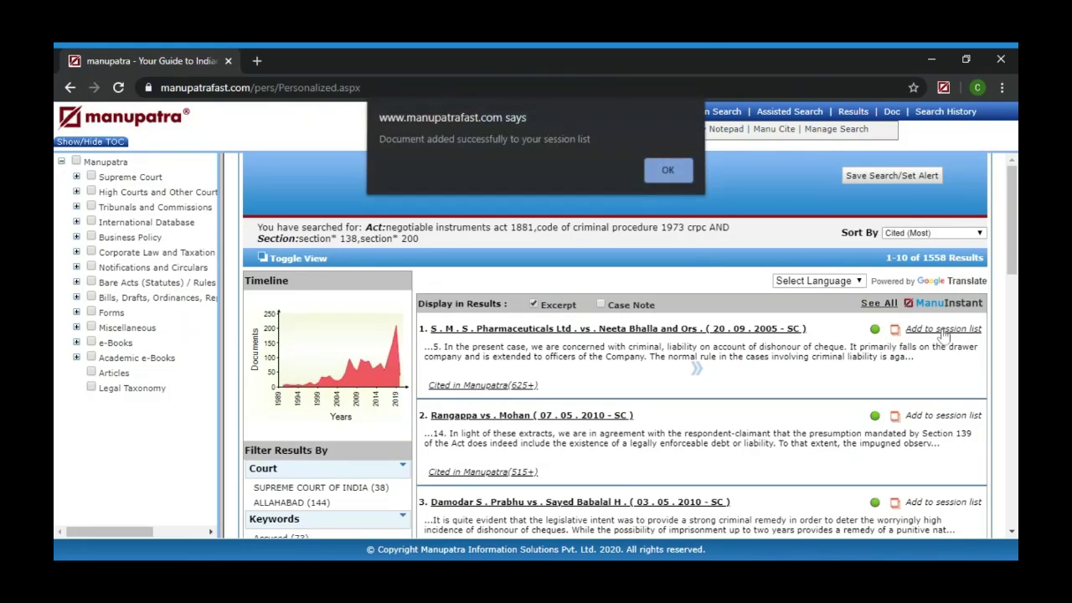
pyautogui.click(684, 178)
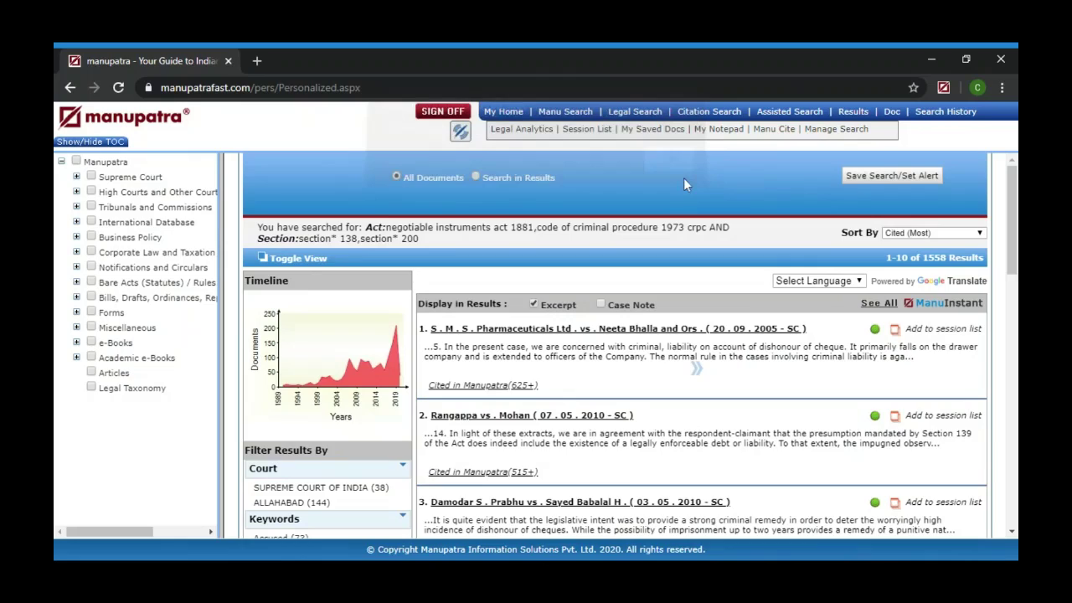
pyautogui.click(598, 134)
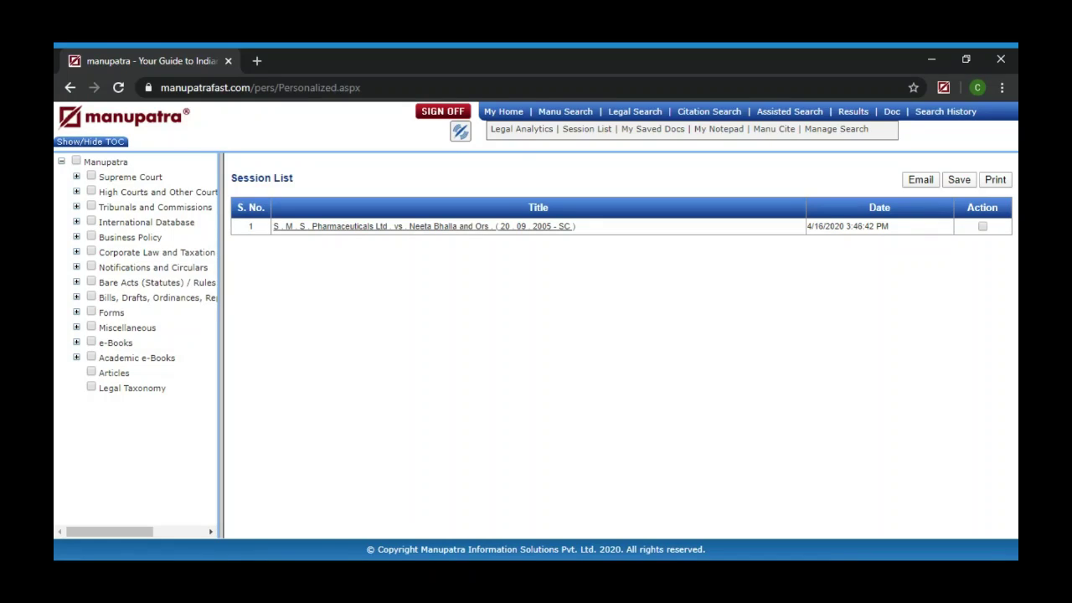
# Open the full S.M.S. Pharmaceuticals judgment and view its equivalent citations
pyautogui.click(861, 116)
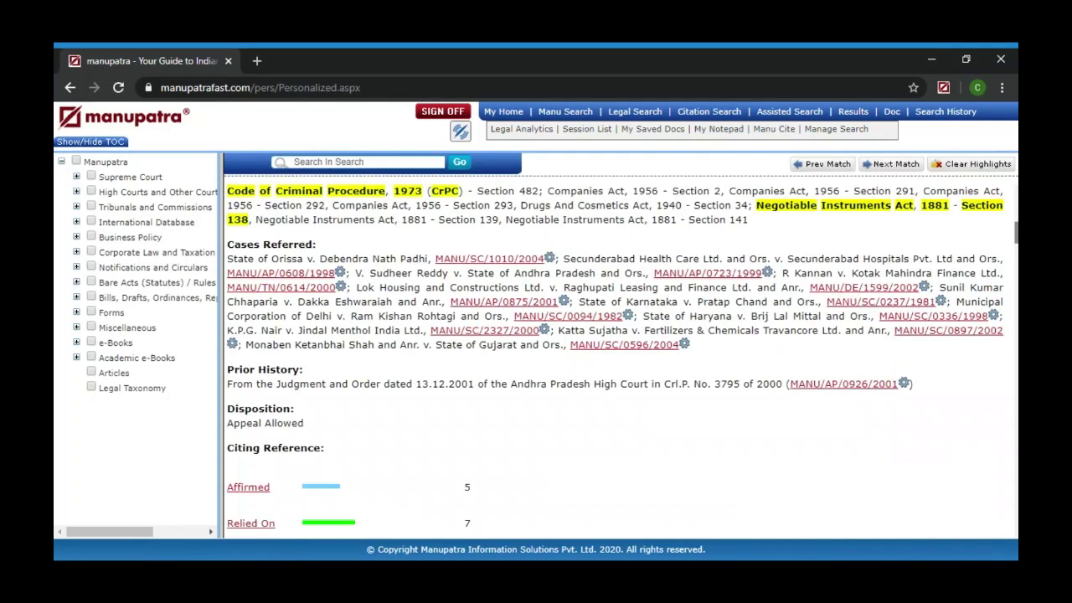
pyautogui.scroll(10, 616, 361)
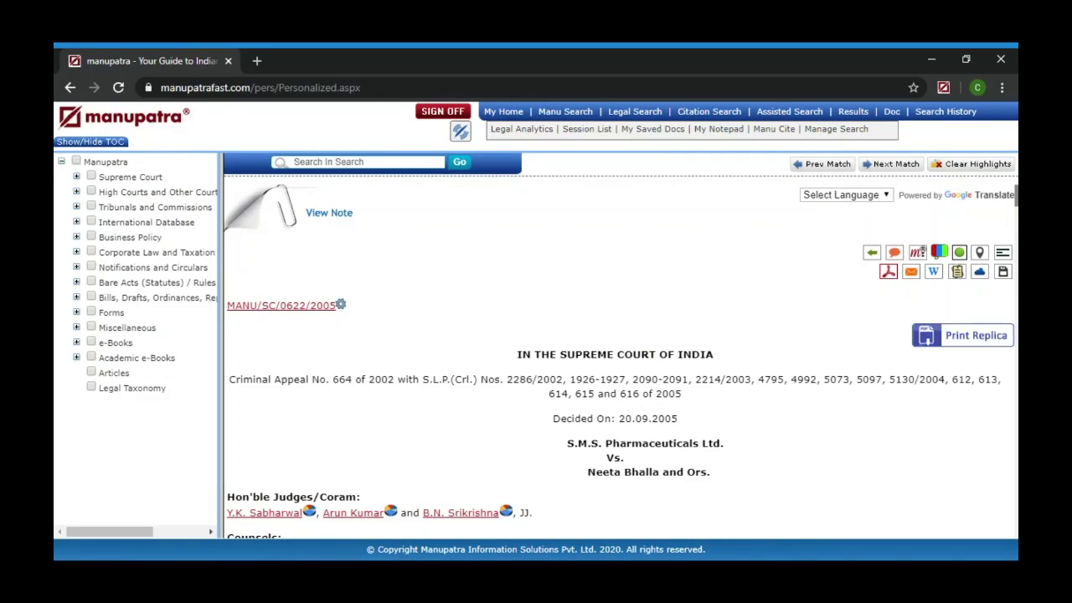
pyautogui.click(292, 307)
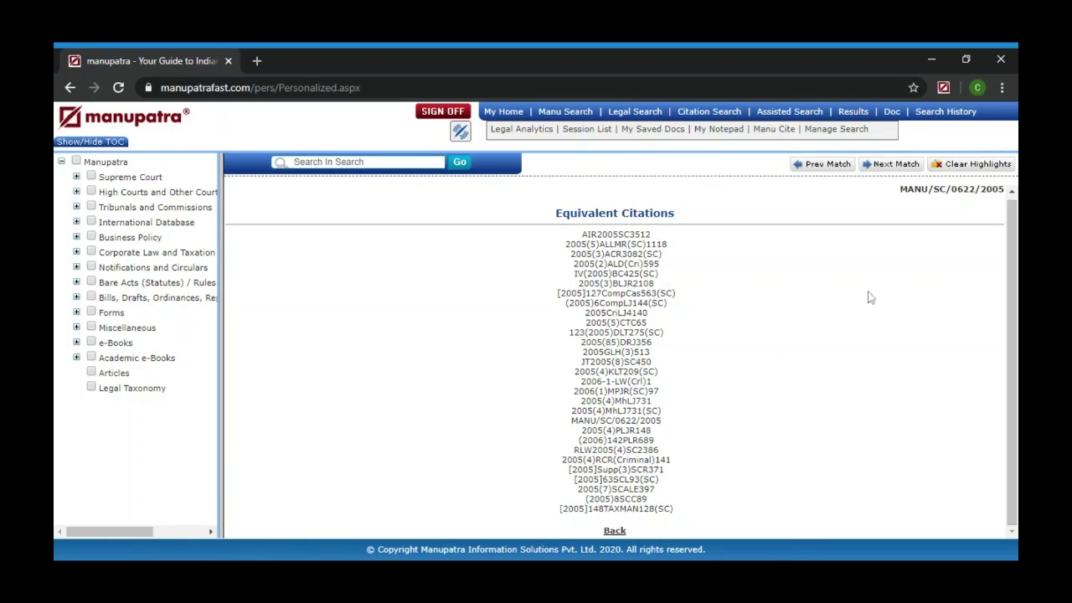
# Reopen the S.M.S. Pharmaceuticals judgment from the results, check its citation and treatment details, and close the details
pyautogui.click(854, 112)
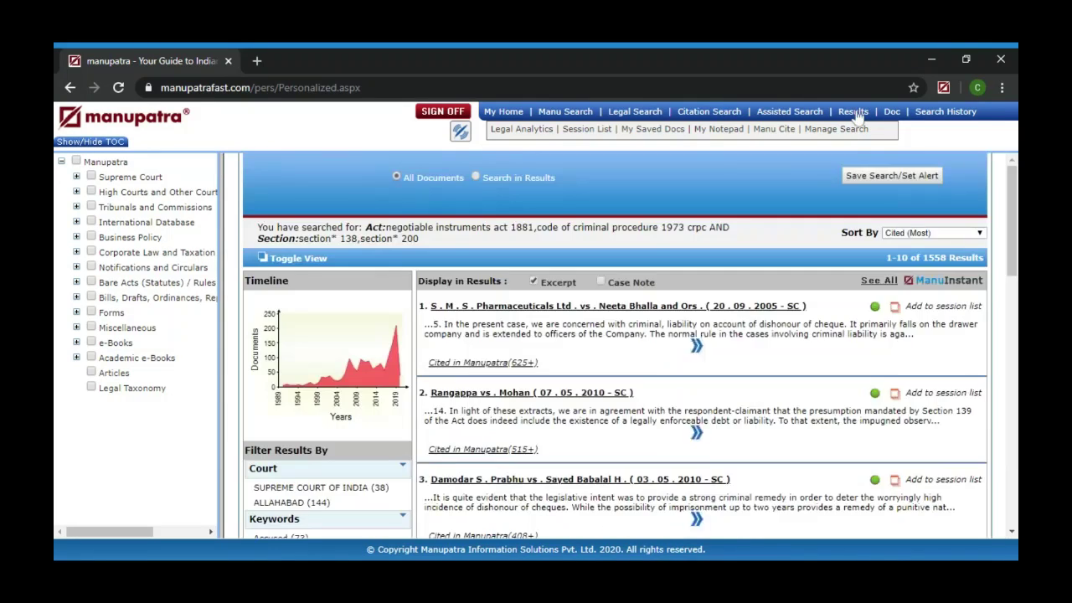
pyautogui.click(676, 330)
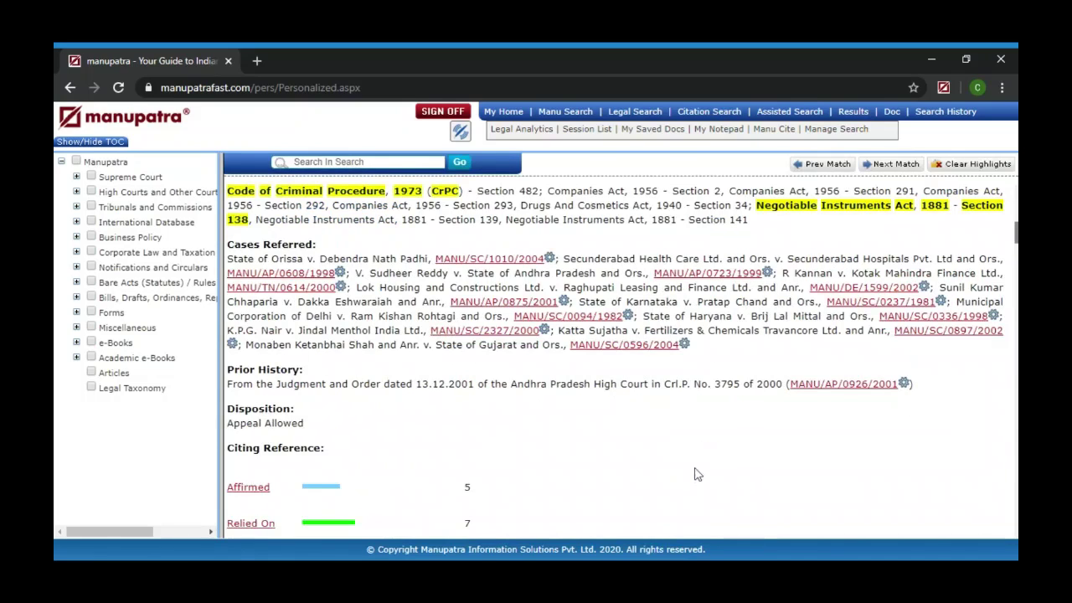
pyautogui.scroll(10, 694, 476)
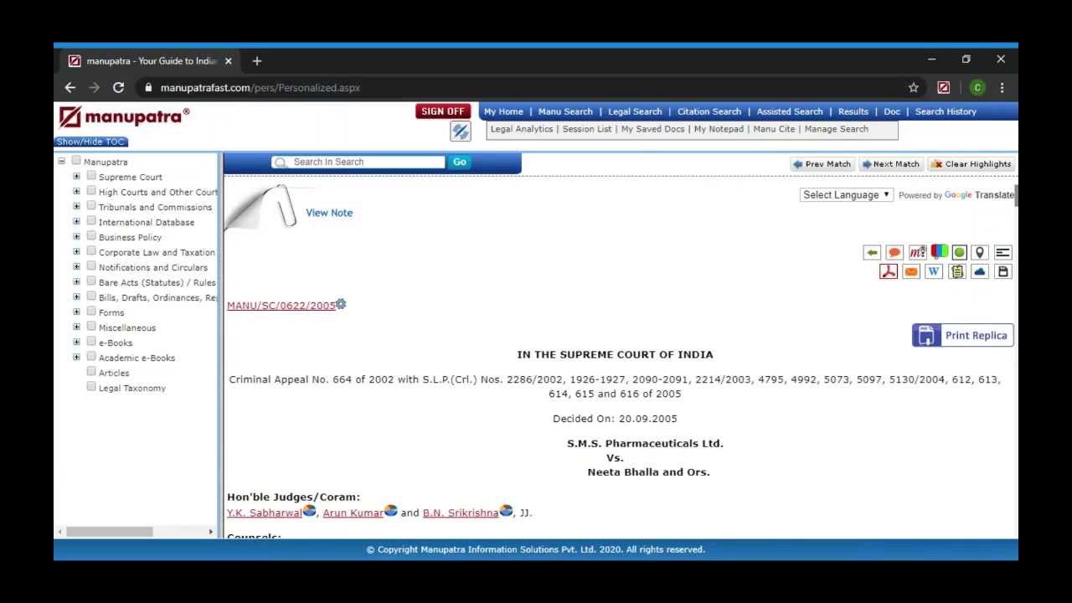
pyautogui.click(341, 306)
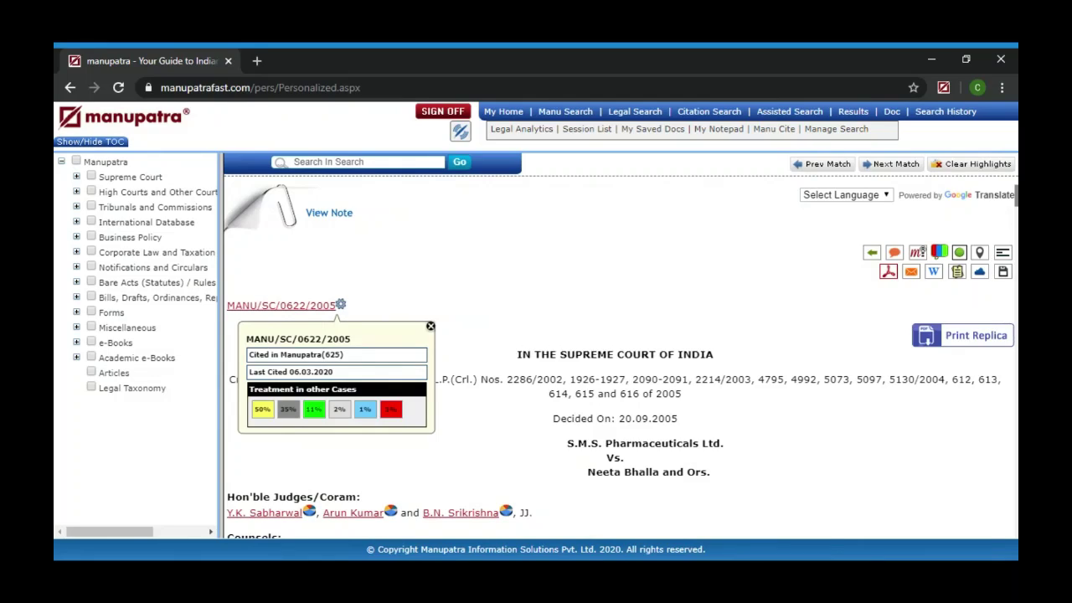
pyautogui.moveTo(324, 354); pyautogui.dragTo(343, 354)
pyautogui.click(430, 327)
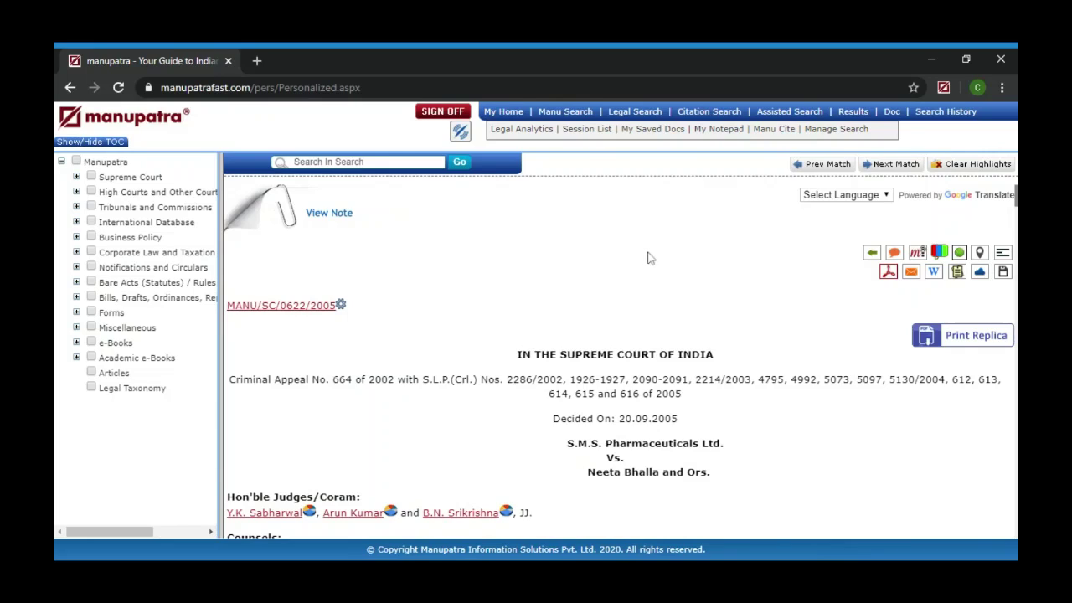
# Open the BLJR print replica of the S.M.S. Pharmaceuticals judgment and close the list of replica formats
pyautogui.scroll(-1, 648, 258)
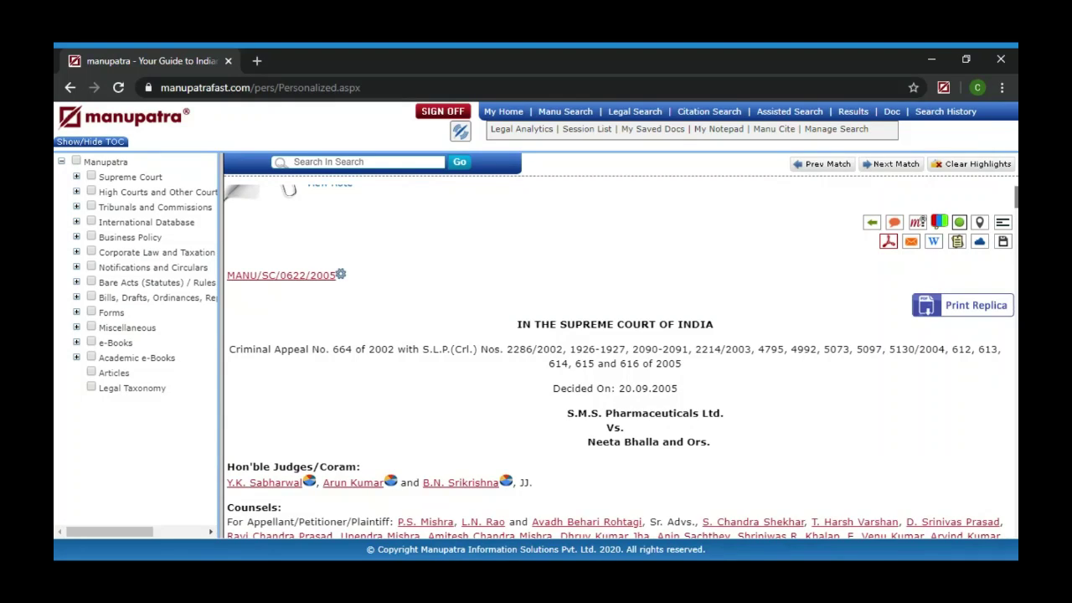
pyautogui.click(948, 311)
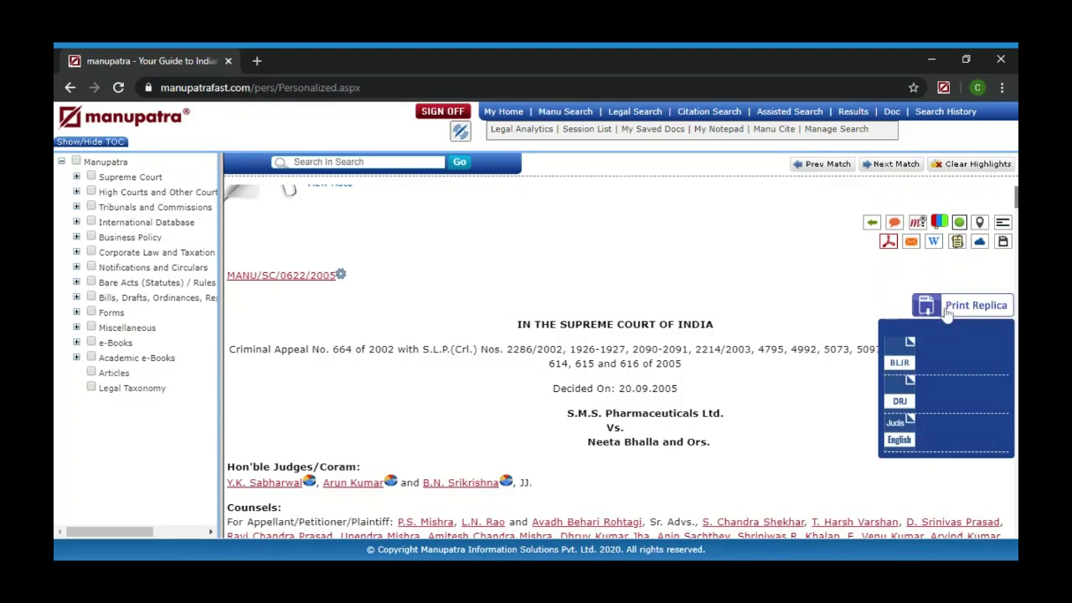
pyautogui.click(898, 358)
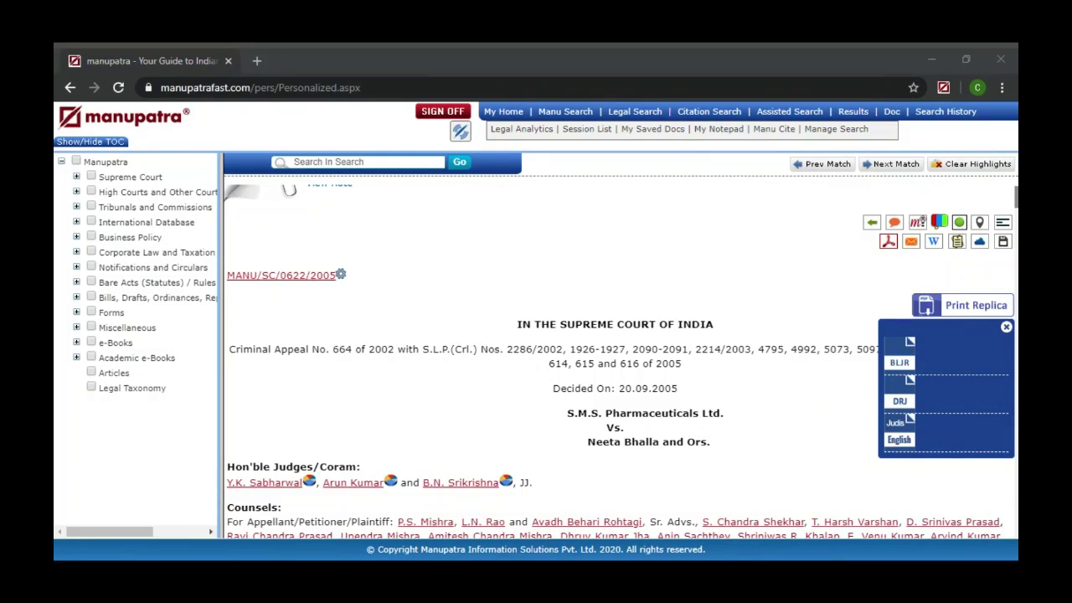
pyautogui.click(1005, 376)
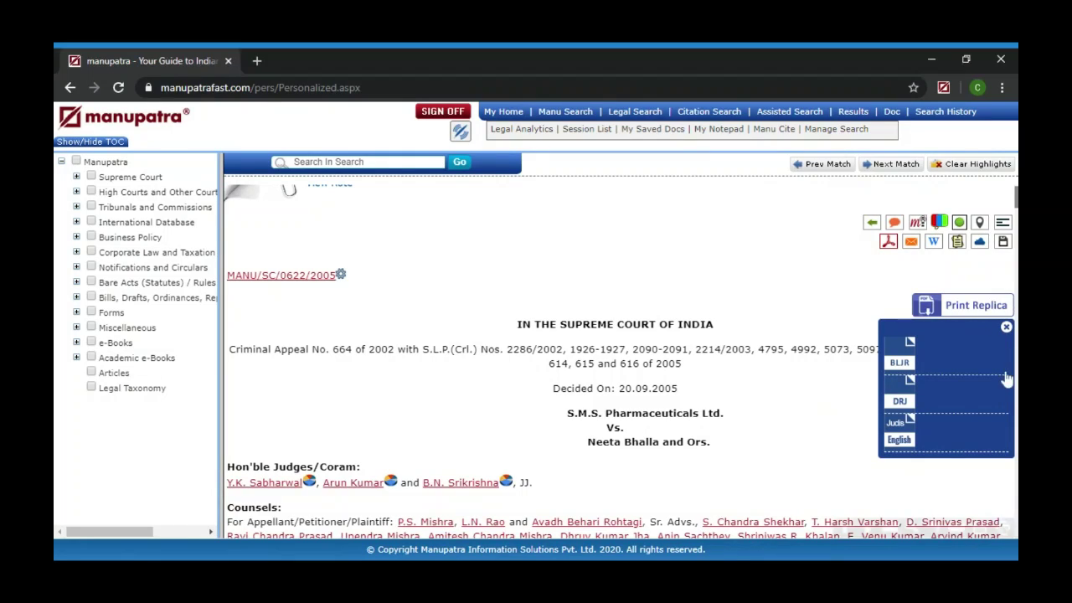
pyautogui.click(1006, 327)
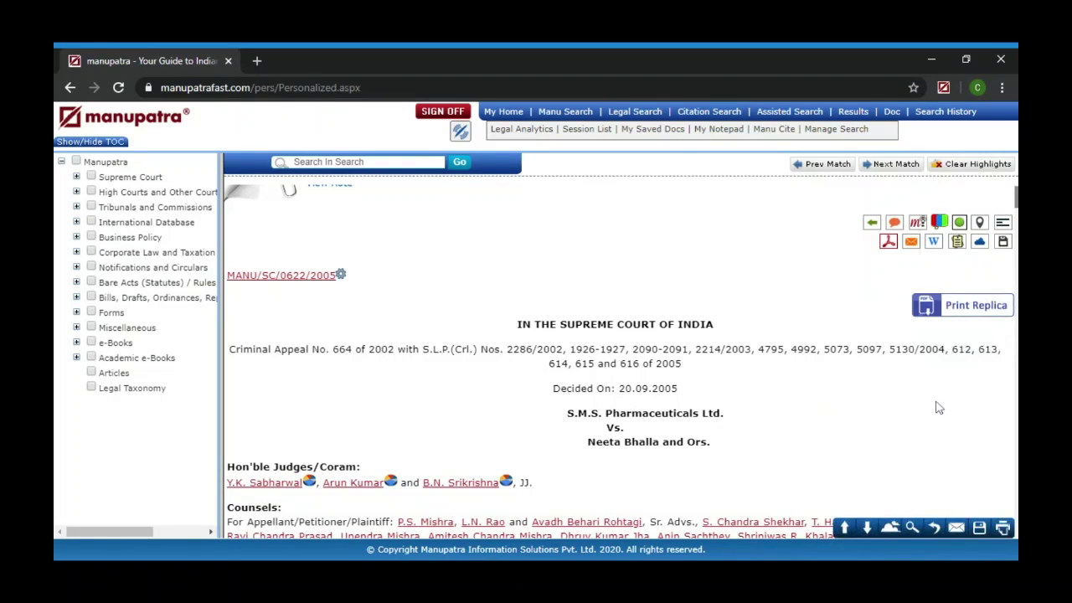
# Examine the judgment's header details, including judges, counsels, subjects, acts and rules, cases referred, prior history and disposition
pyautogui.scroll(-1, 938, 407)
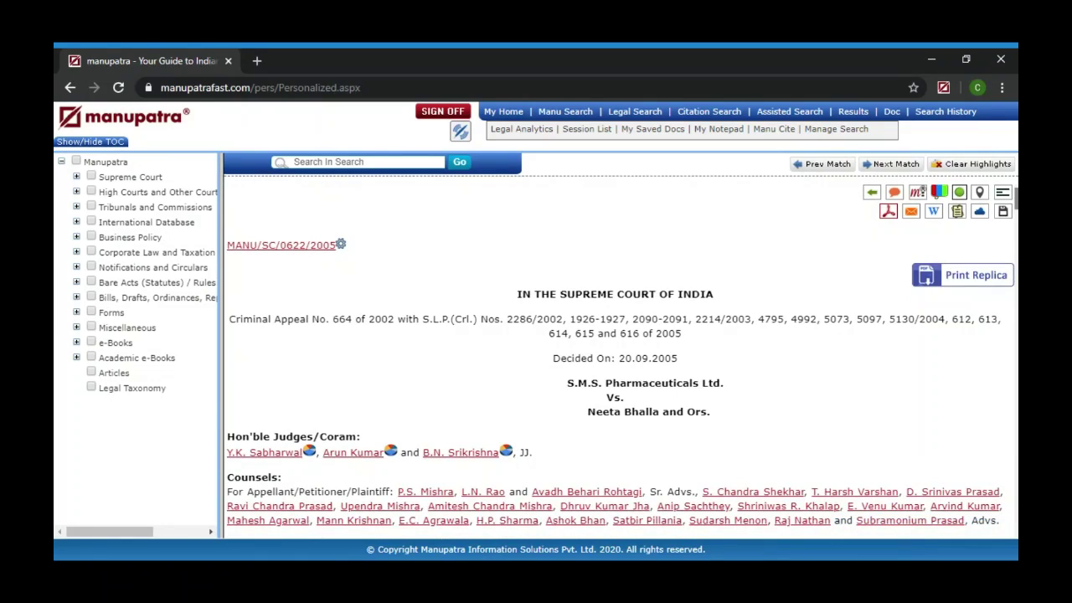
pyautogui.moveTo(396, 320); pyautogui.dragTo(570, 319)
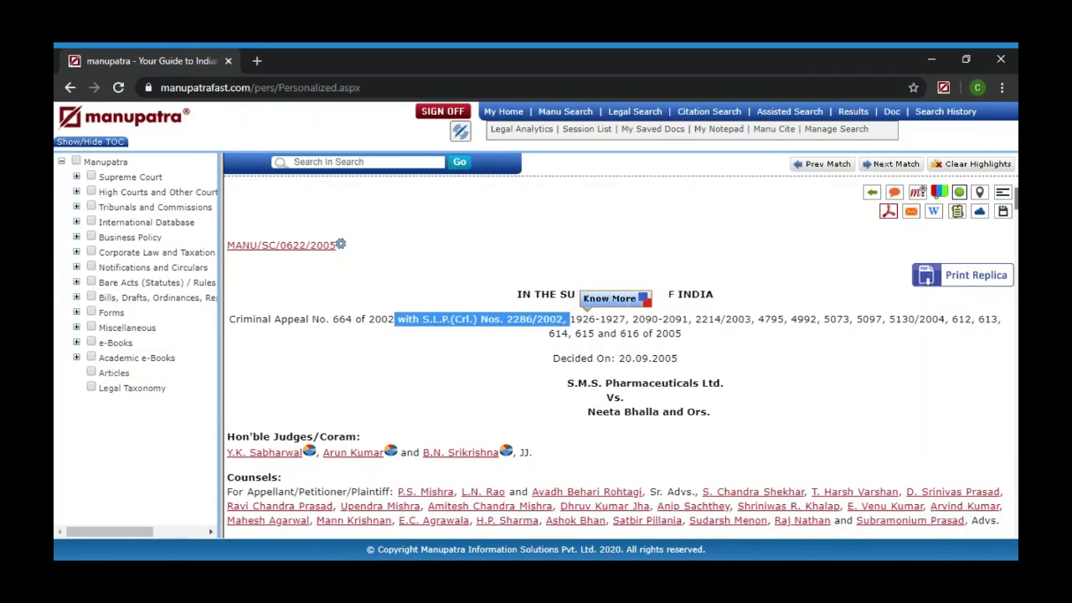
pyautogui.click(634, 358)
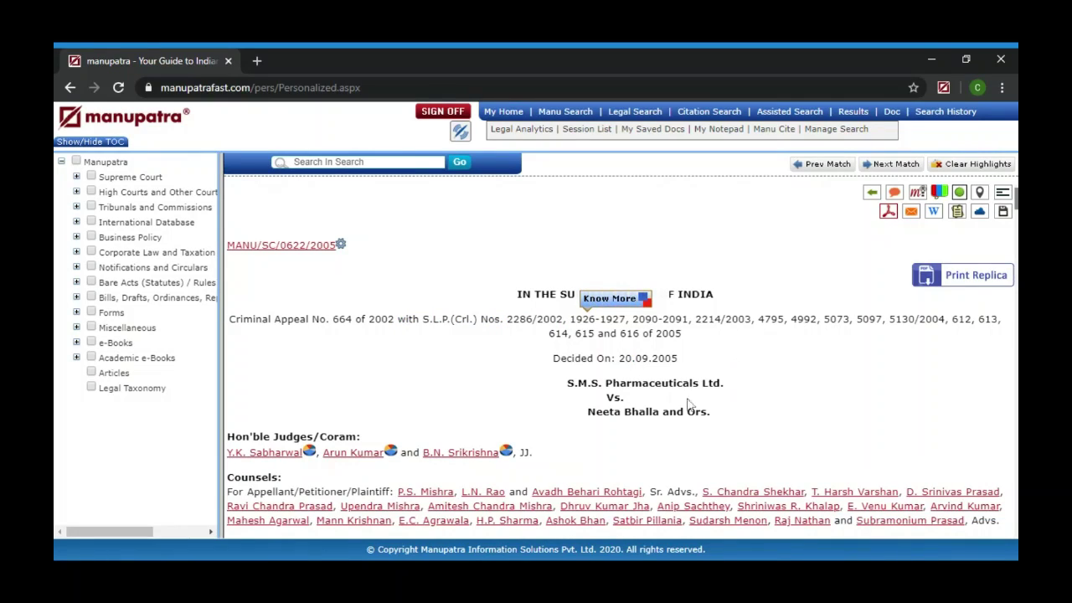
pyautogui.scroll(-1, 723, 418)
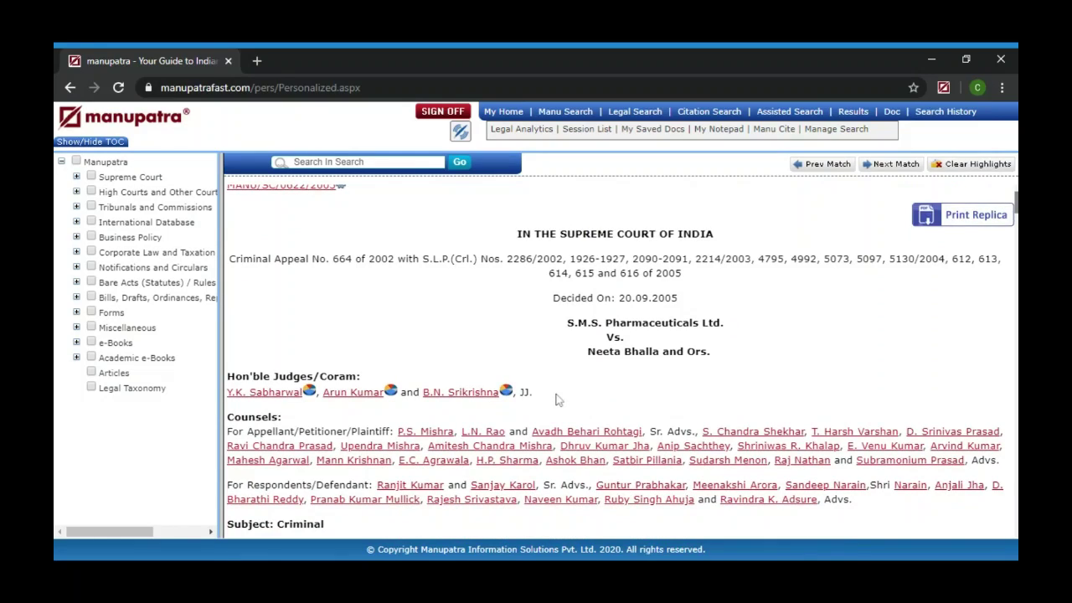
pyautogui.scroll(-1, 558, 401)
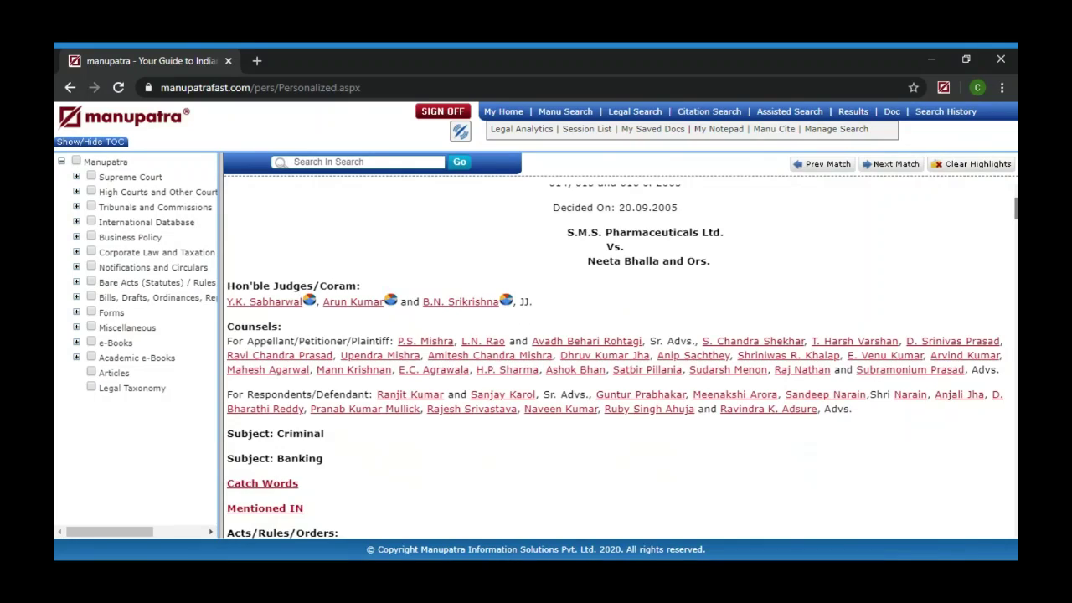
pyautogui.scroll(-1, 606, 310)
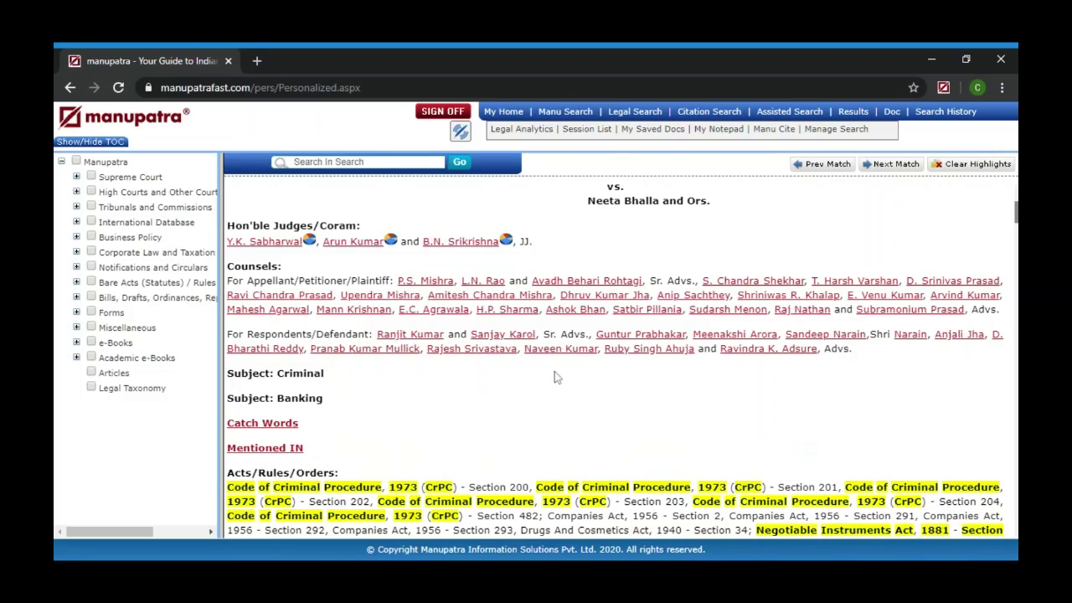
pyautogui.scroll(-1, 554, 375)
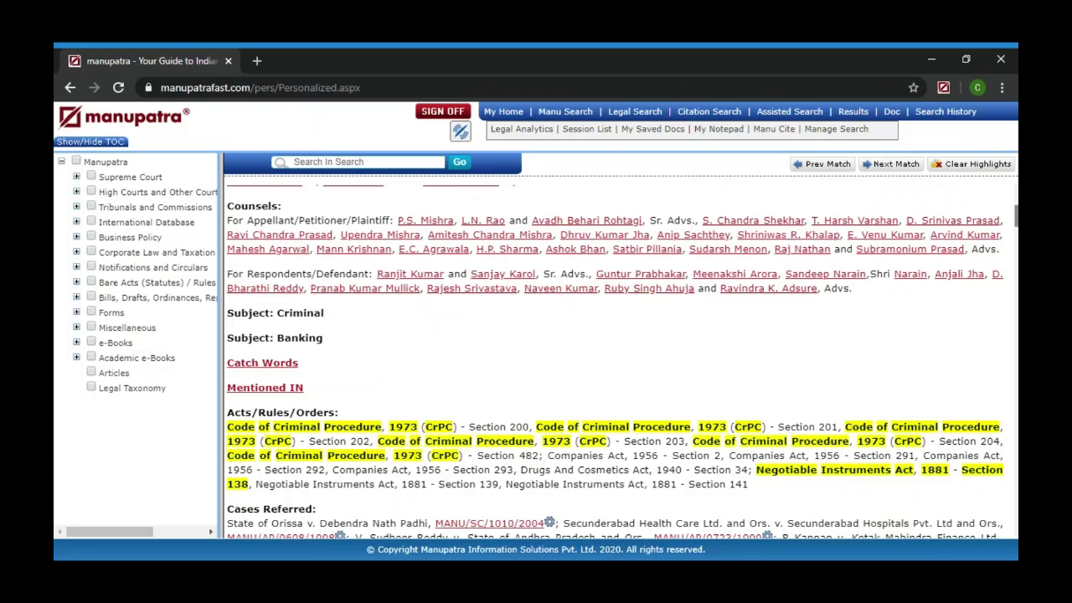
pyautogui.scroll(-1, 616, 361)
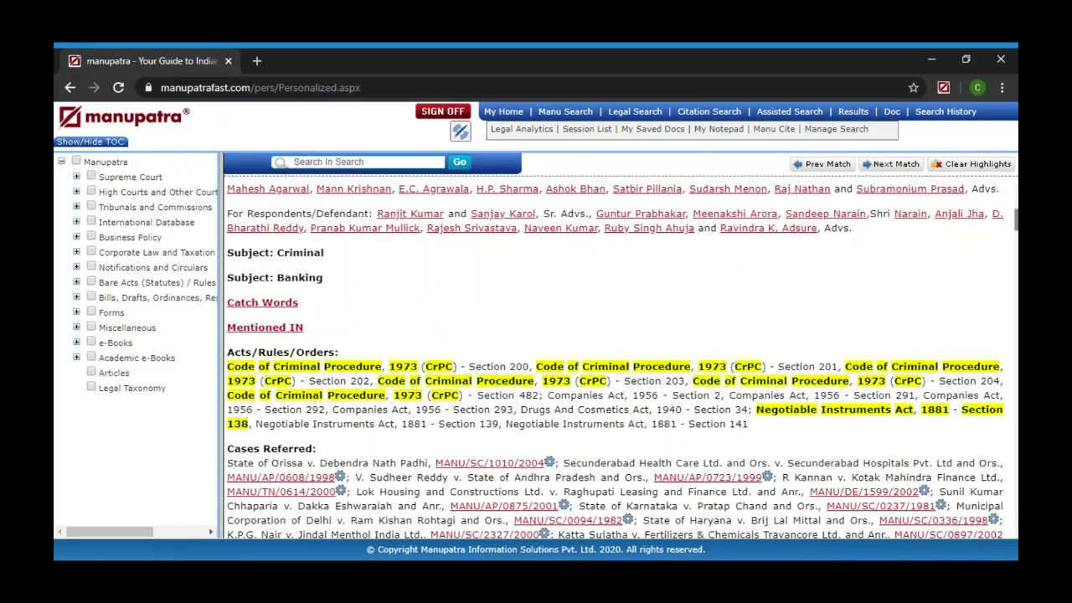
pyautogui.scroll(-1, 598, 277)
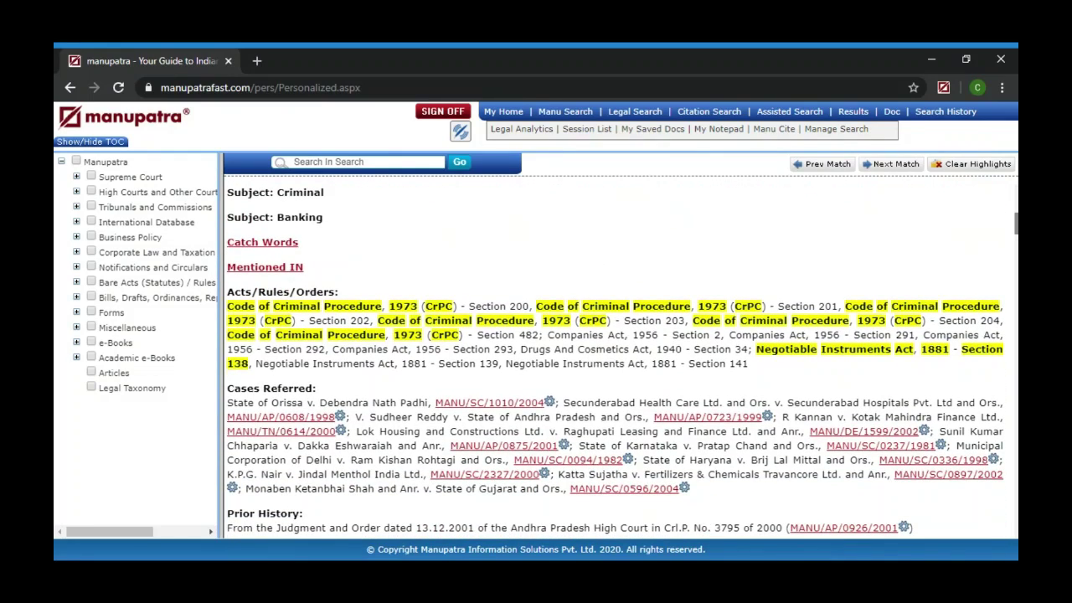
pyautogui.scroll(-1, 616, 362)
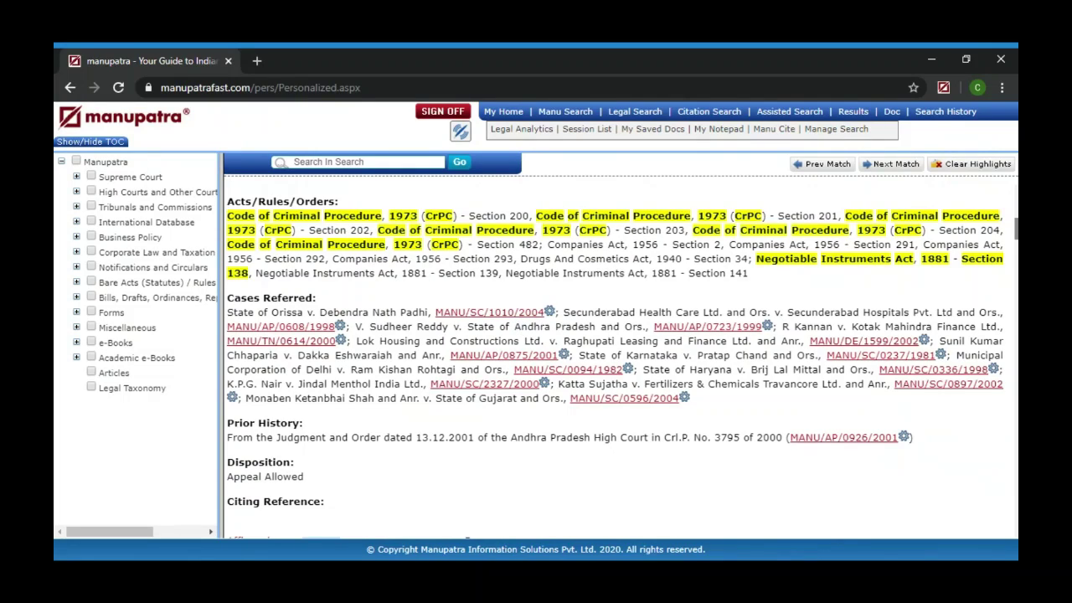
pyautogui.scroll(-1, 616, 360)
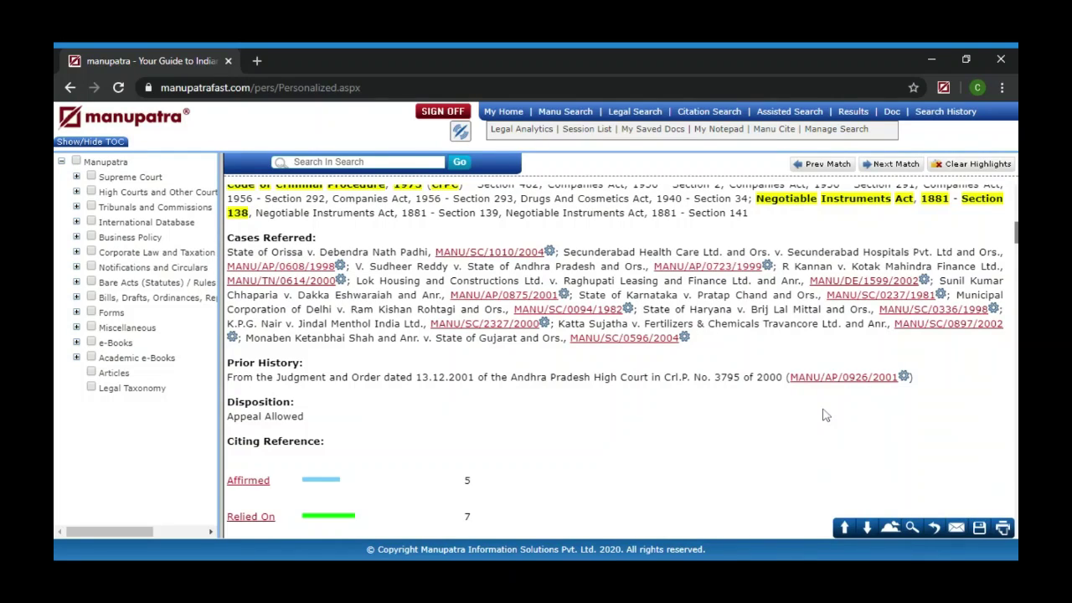
pyautogui.scroll(-1, 825, 414)
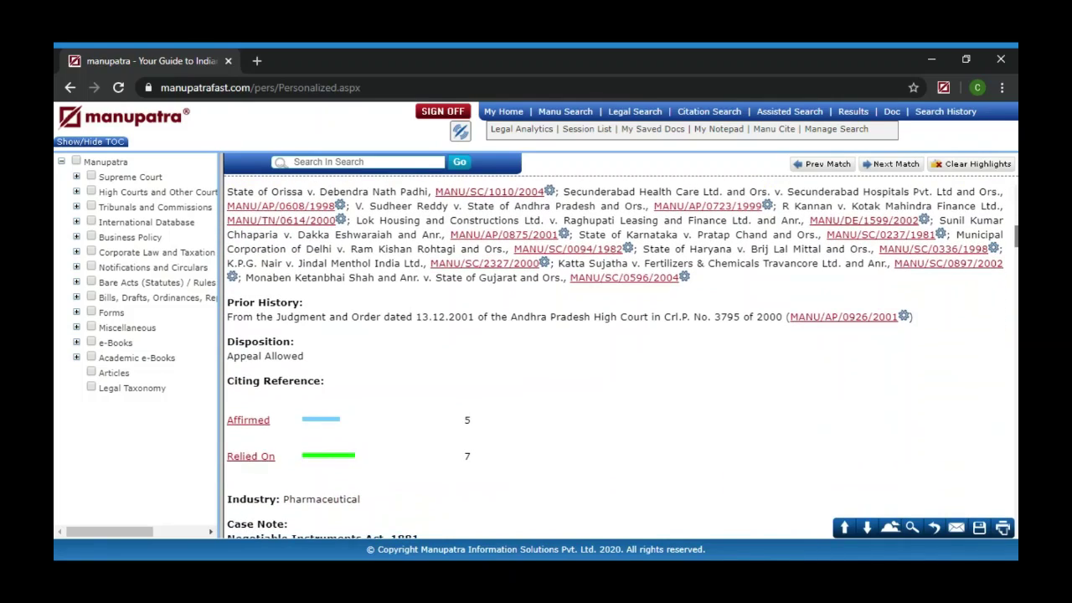
# Open the Affirmed entry under the judgment's Citing Reference and return to the judgment
pyautogui.scroll(-1, 871, 316)
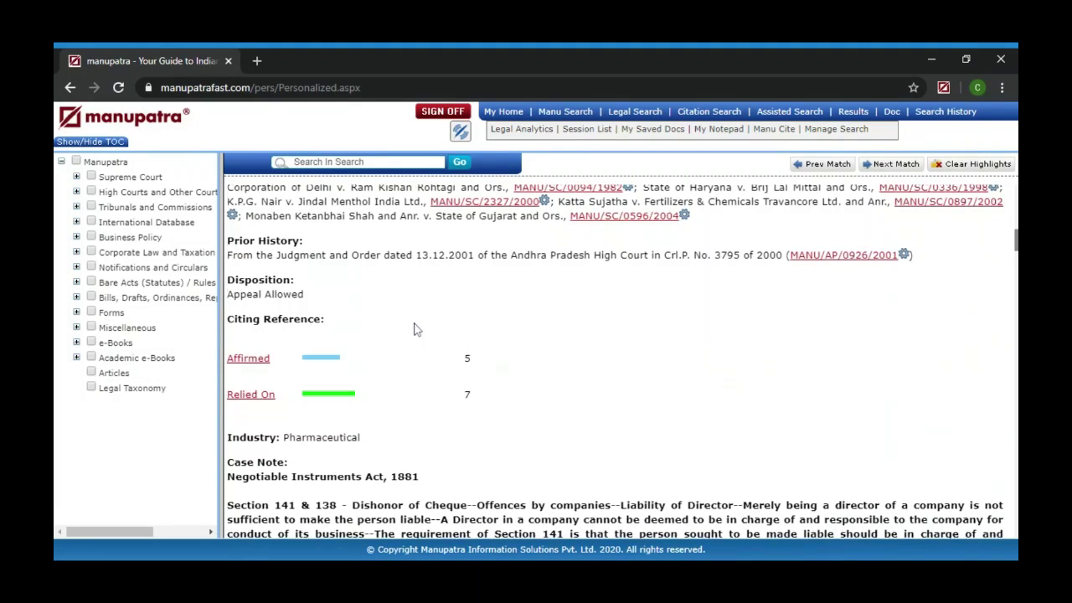
pyautogui.scroll(-1, 413, 329)
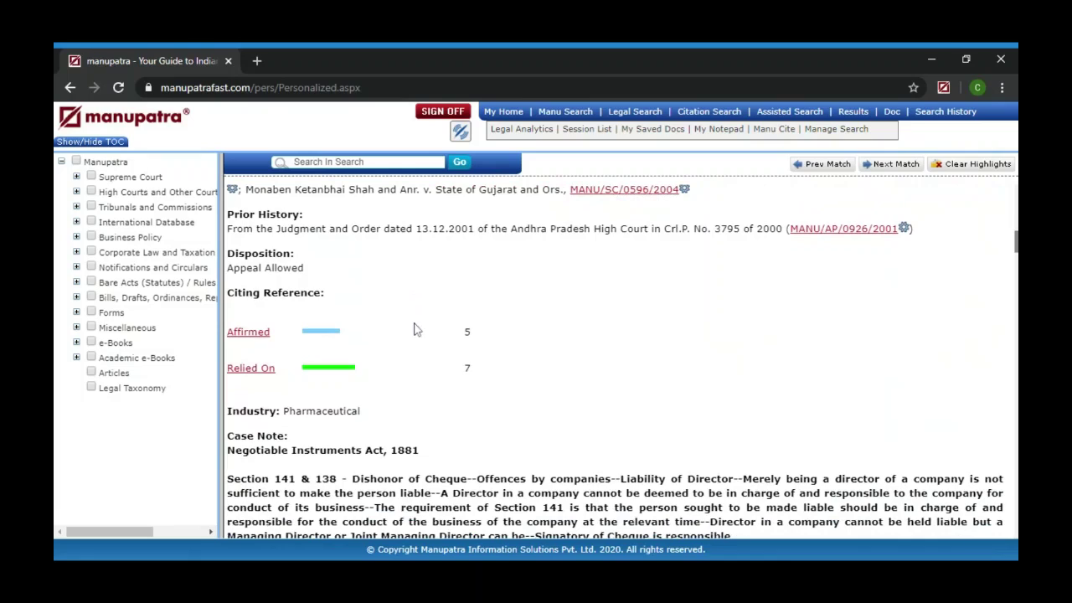
pyautogui.click(248, 331)
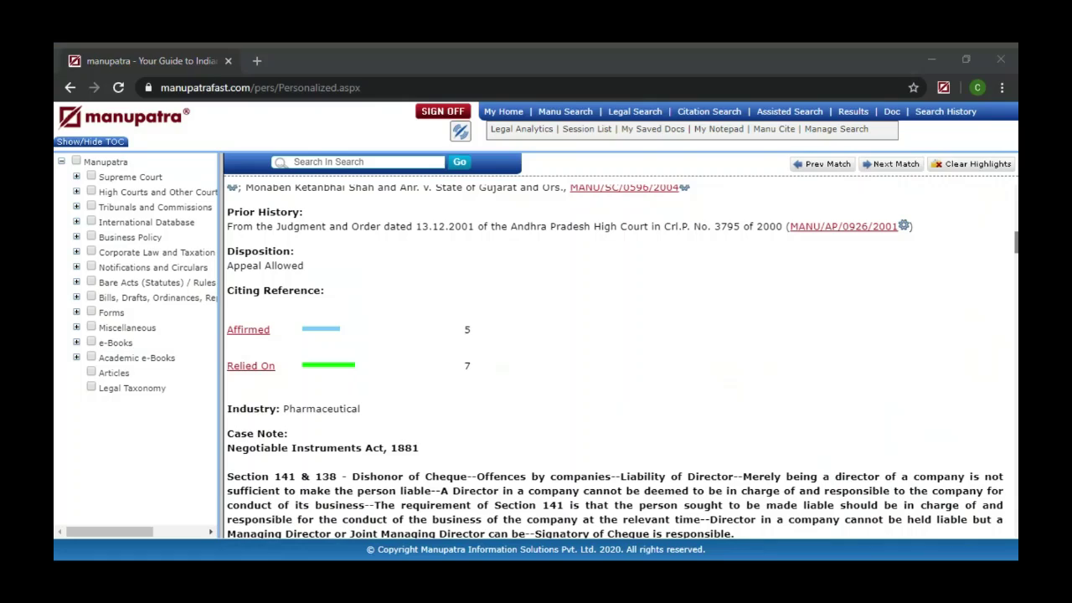
pyautogui.click(1000, 307)
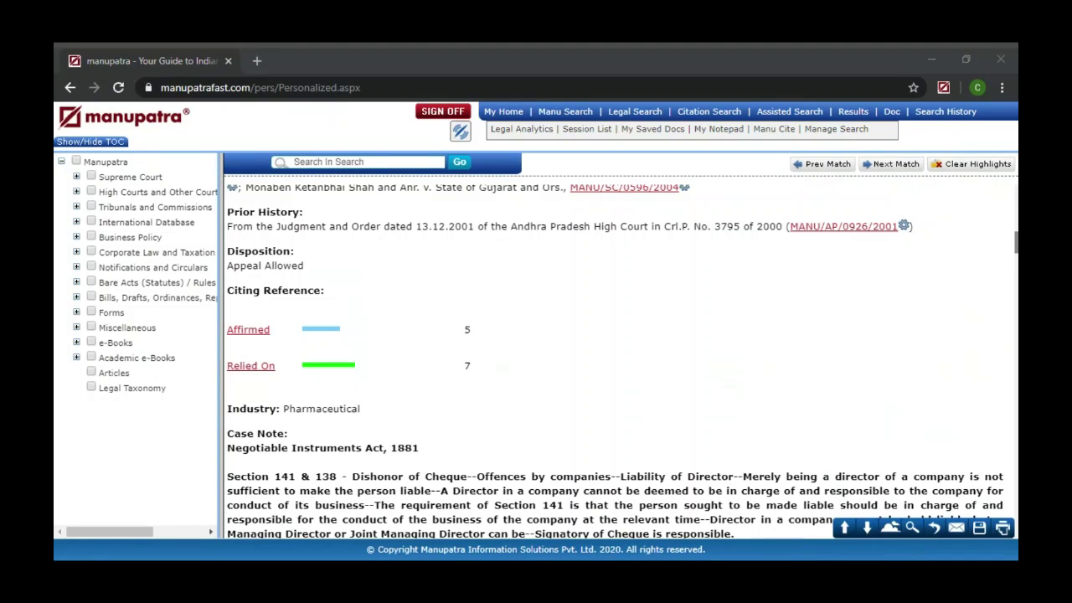
pyautogui.click(690, 340)
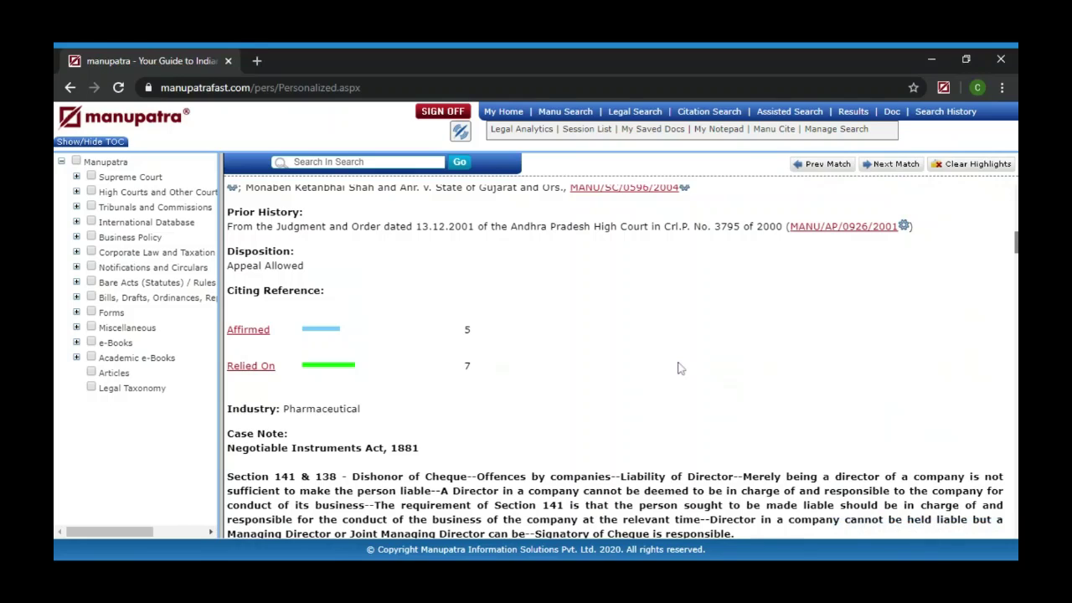
# Read the Case Note and the opening paragraphs of the judgment, including the linked legal terms and the quoted Section 138
pyautogui.scroll(-1, 680, 368)
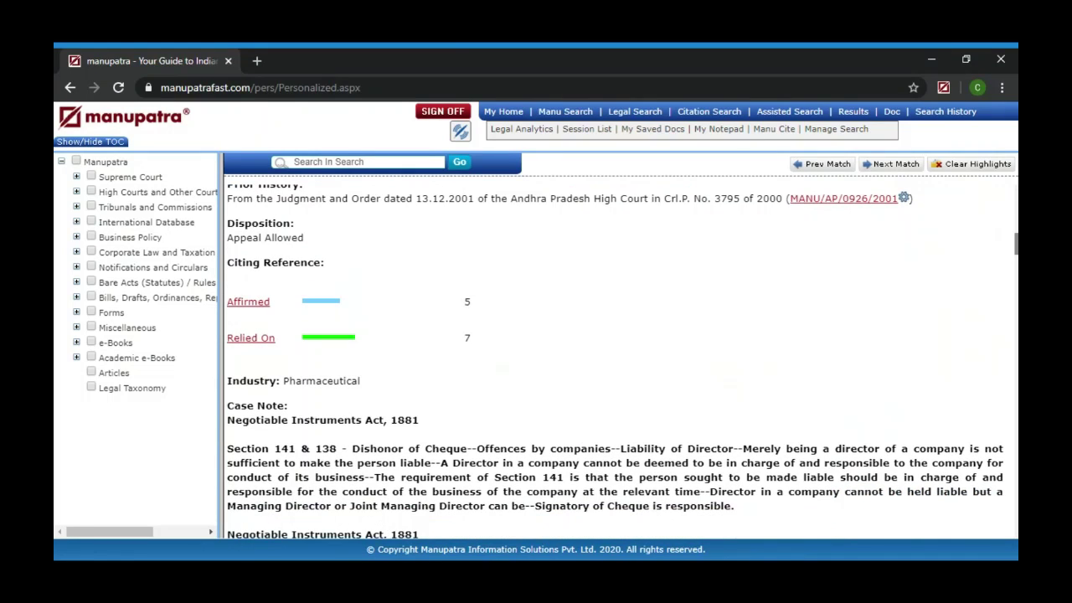
pyautogui.scroll(-1, 615, 362)
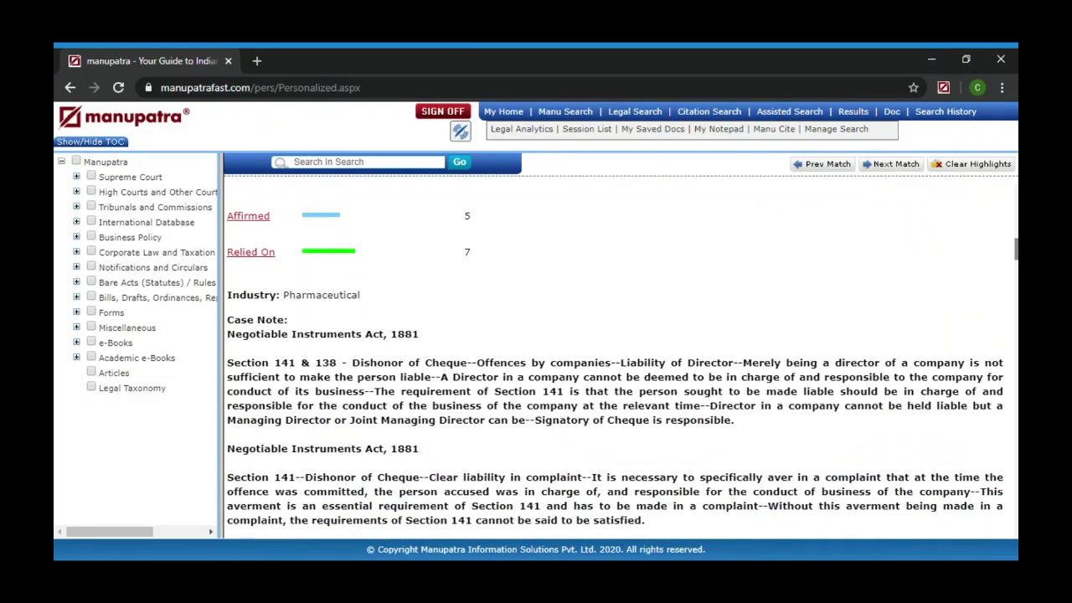
pyautogui.scroll(-1, 615, 372)
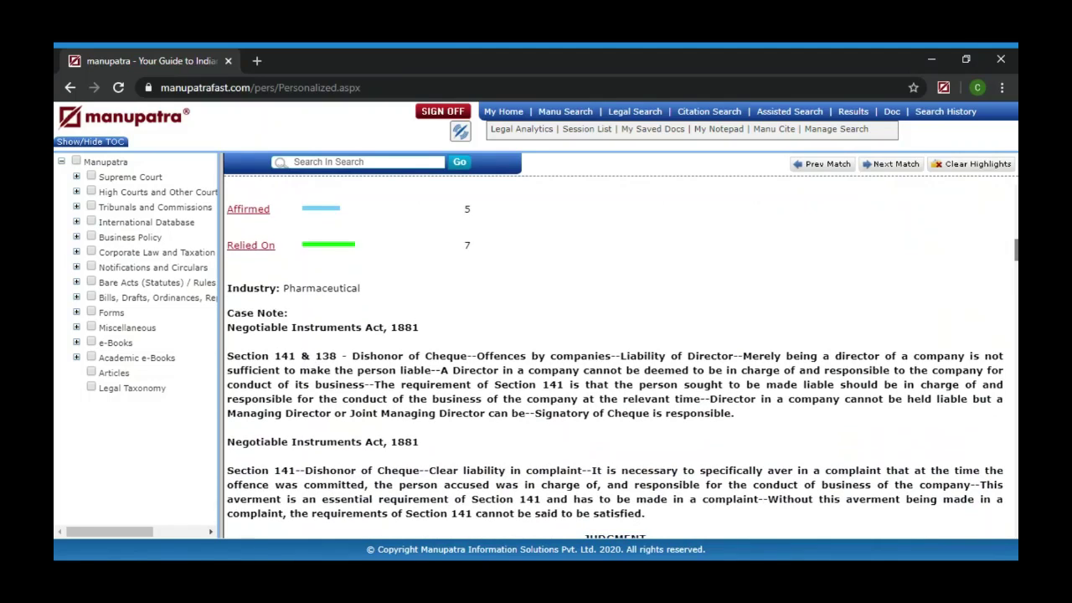
pyautogui.scroll(-1, 615, 362)
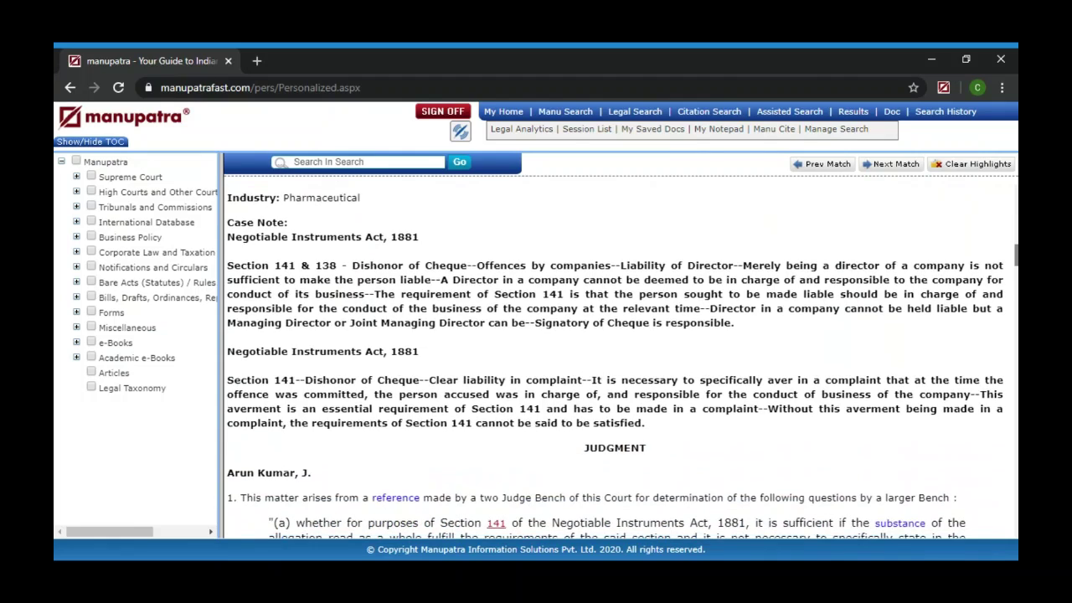
pyautogui.scroll(-1, 615, 361)
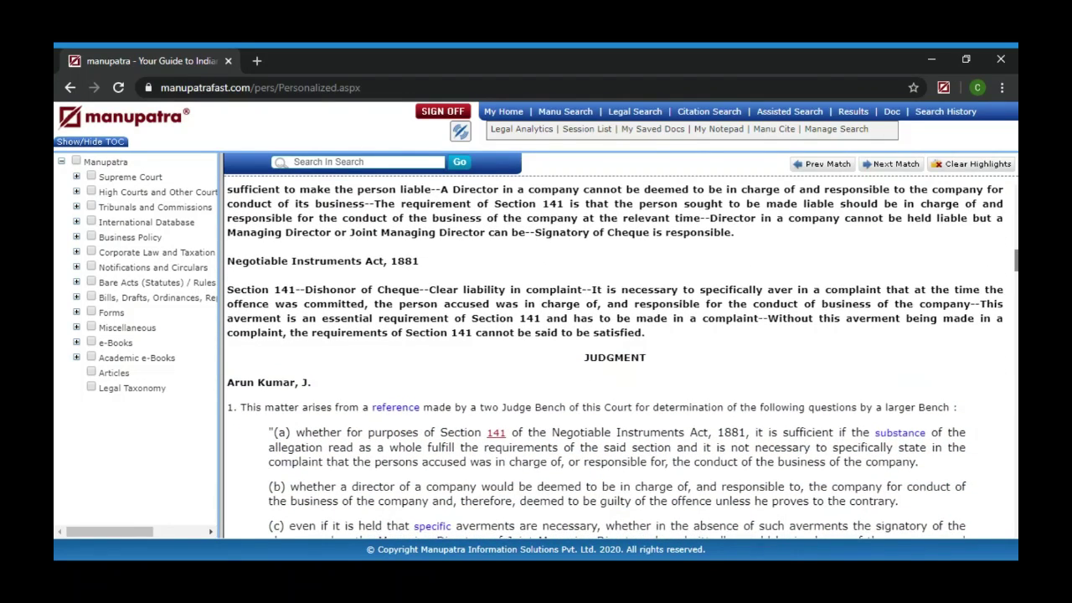
pyautogui.scroll(-1, 615, 359)
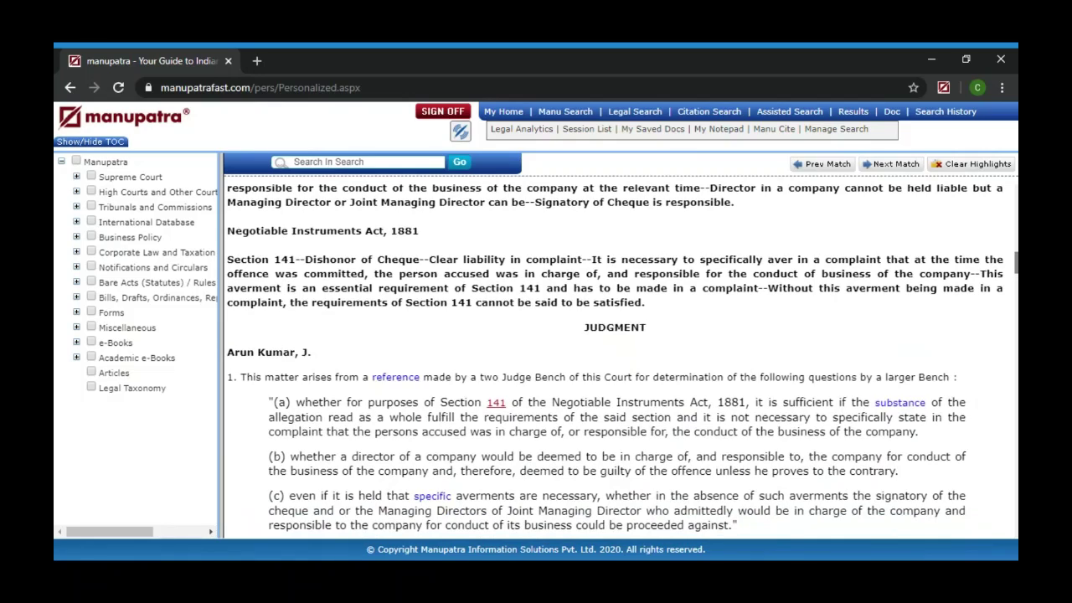
pyautogui.scroll(-1, 657, 361)
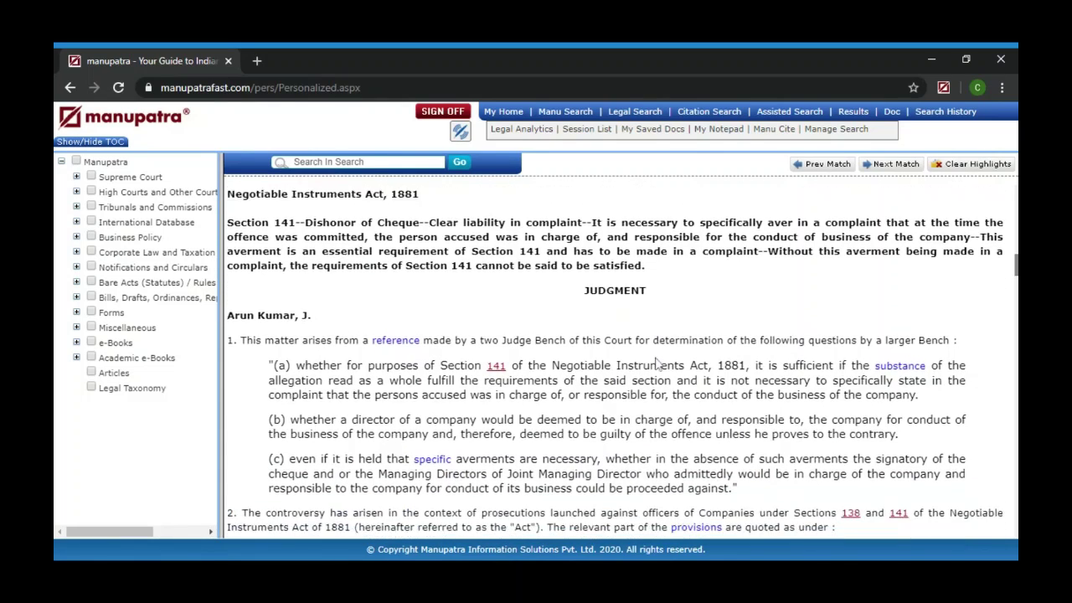
pyautogui.scroll(-1, 657, 362)
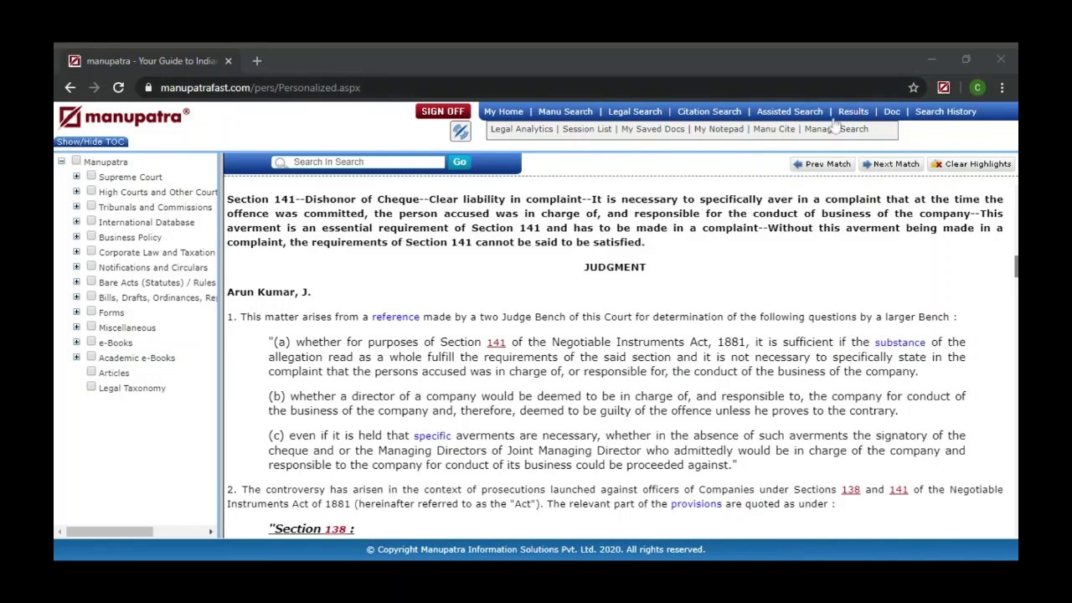
pyautogui.click(764, 277)
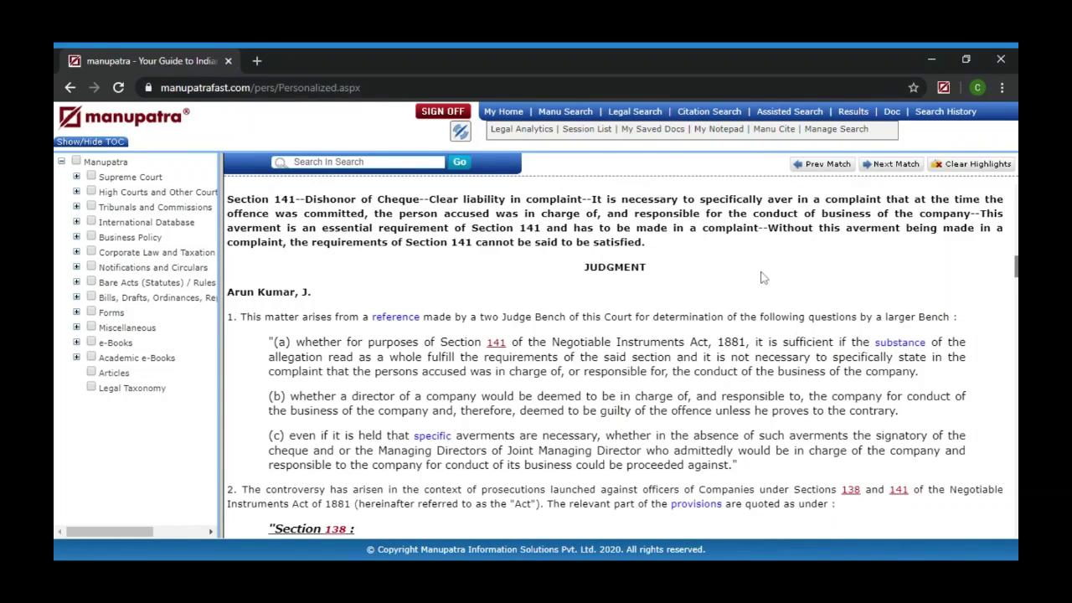
pyautogui.scroll(-3, 762, 278)
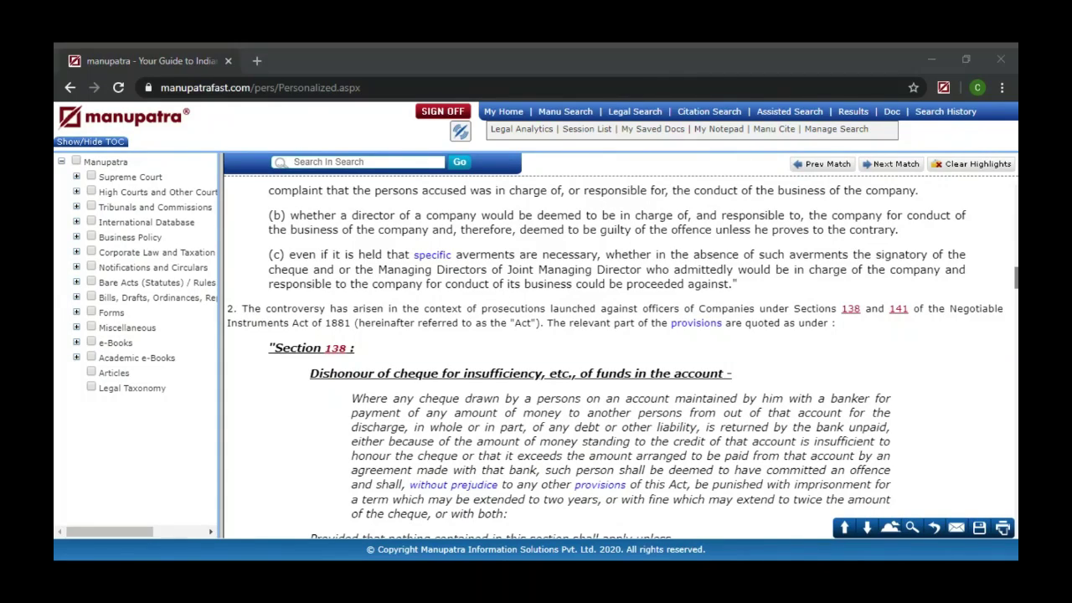
pyautogui.click(844, 131)
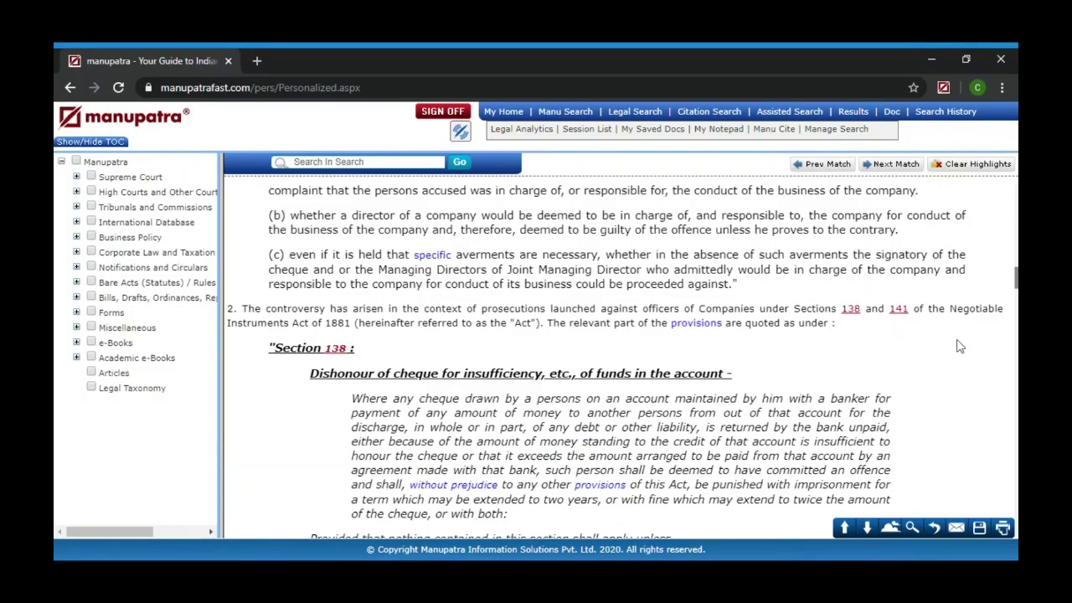
pyautogui.scroll(3, 960, 346)
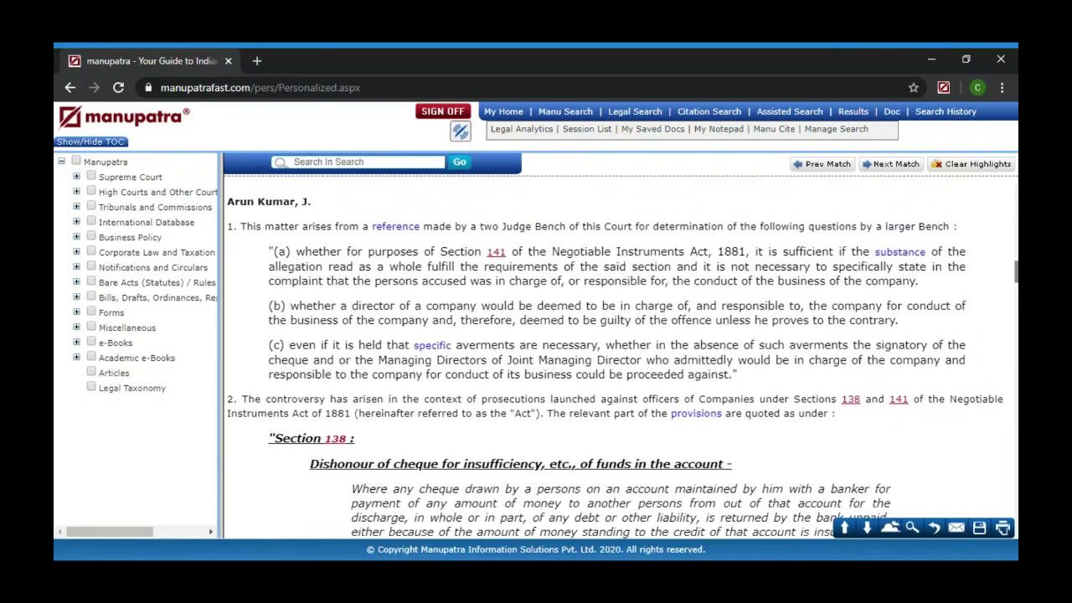
pyautogui.scroll(5, 615, 362)
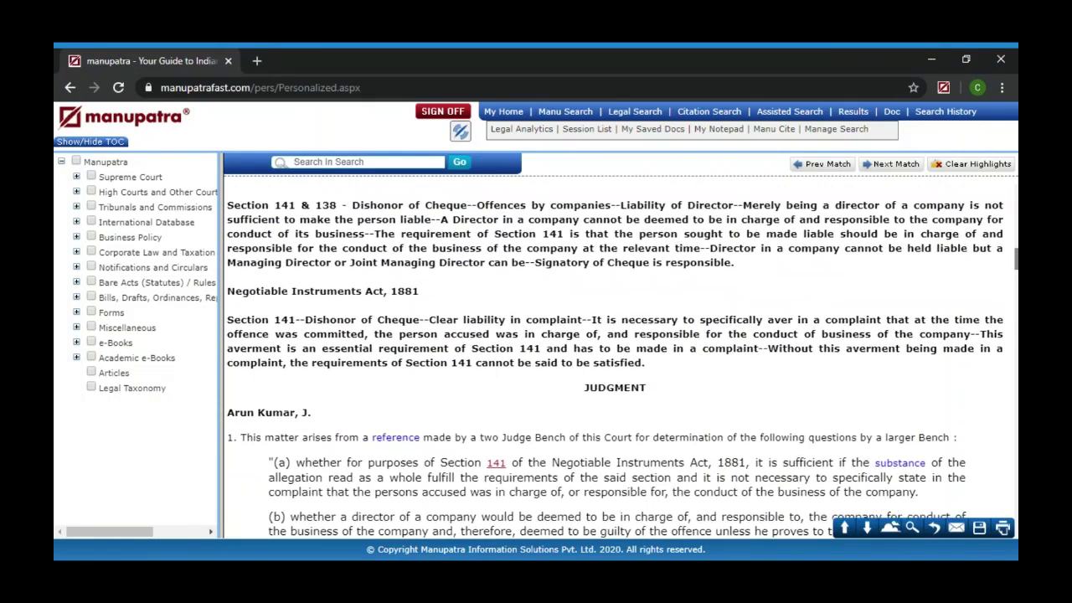
# Translate the S.M.S. Pharmaceuticals judgment into Kannada with Google Translate and dismiss the translation disclaimer
pyautogui.scroll(2, 615, 362)
pyautogui.scroll(12, 615, 362)
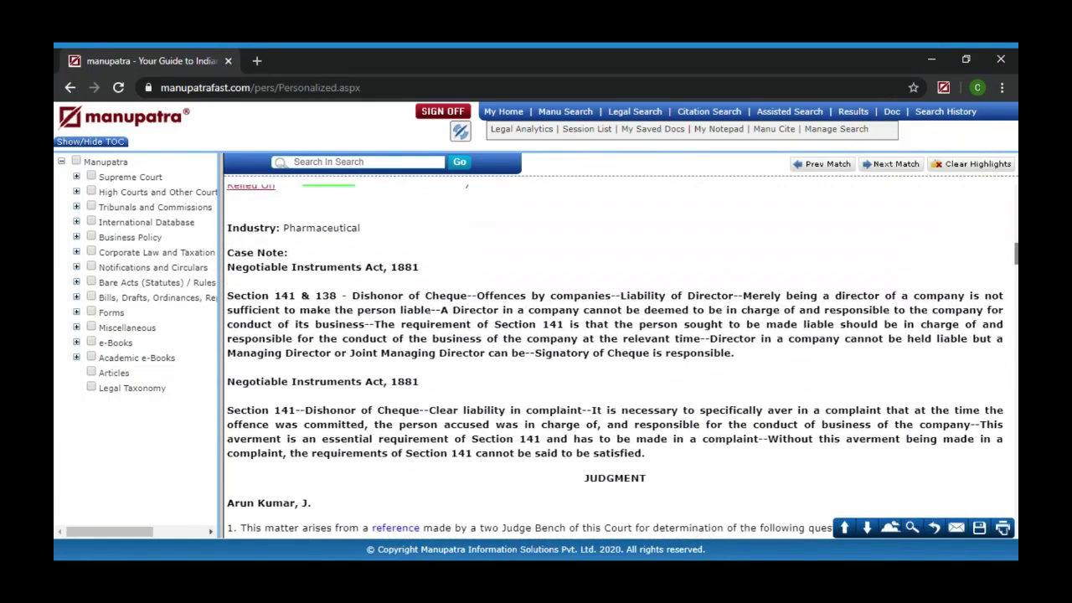
pyautogui.scroll(6, 615, 362)
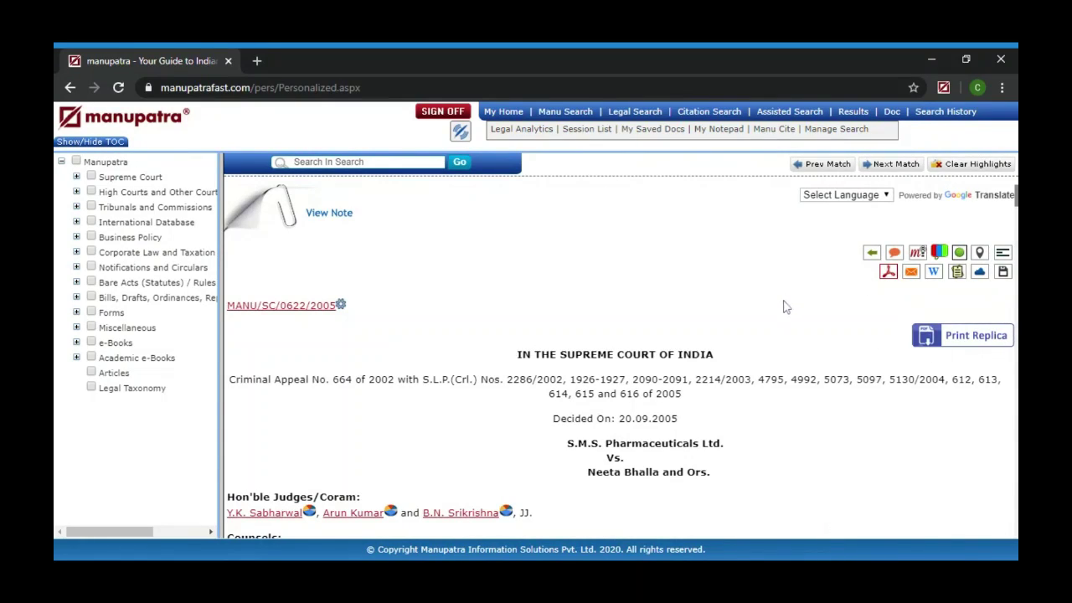
pyautogui.click(884, 197)
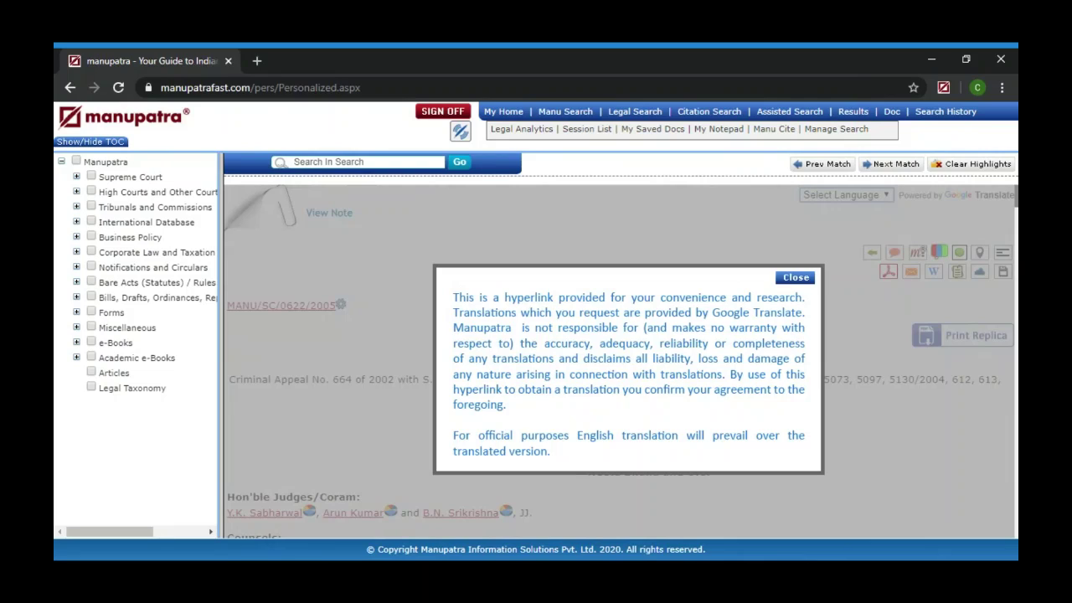
pyautogui.click(868, 253)
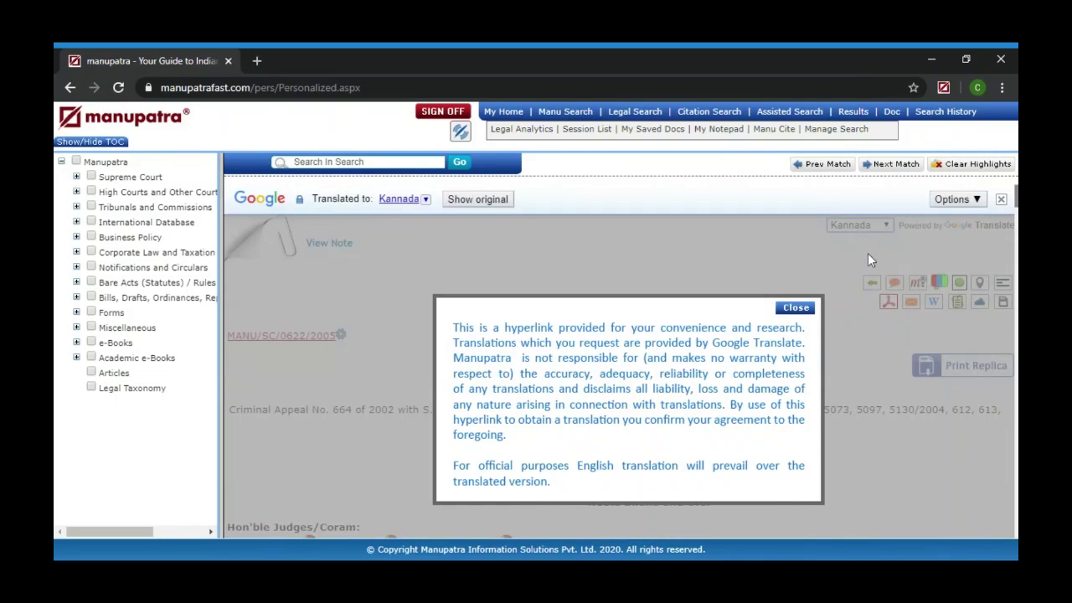
pyautogui.click(796, 307)
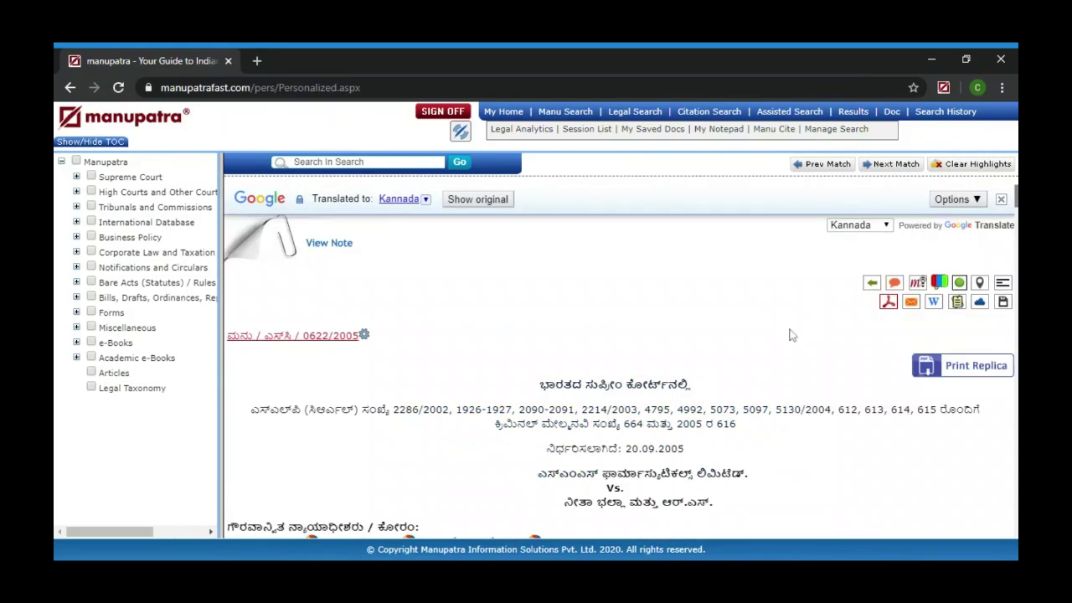
# Look through the Kannada version down to the case note, and restore the judgment to its original English
pyautogui.scroll(-5, 792, 335)
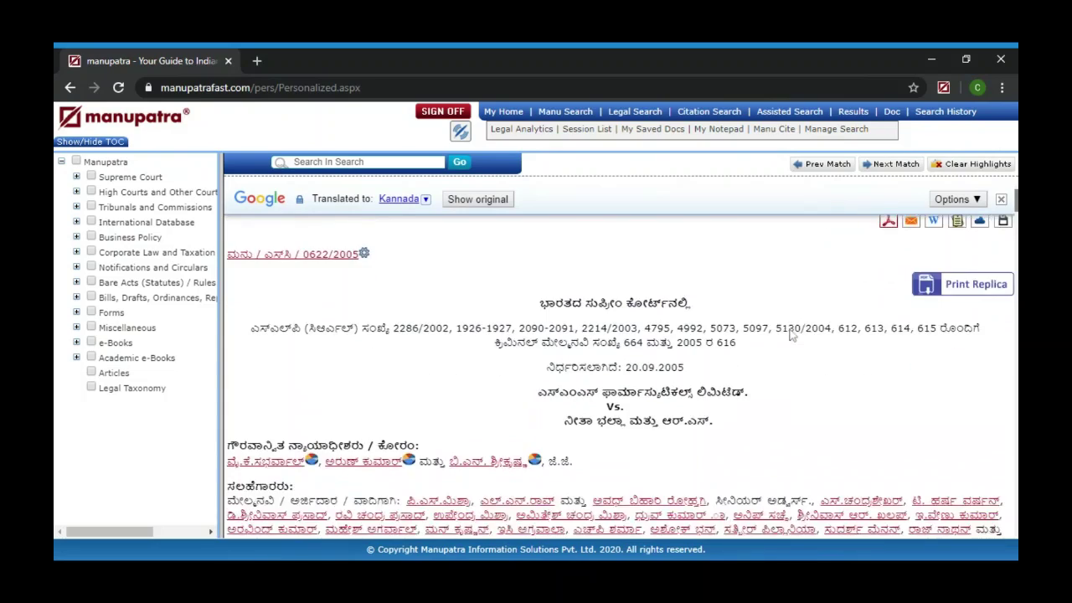
pyautogui.scroll(-8, 622, 374)
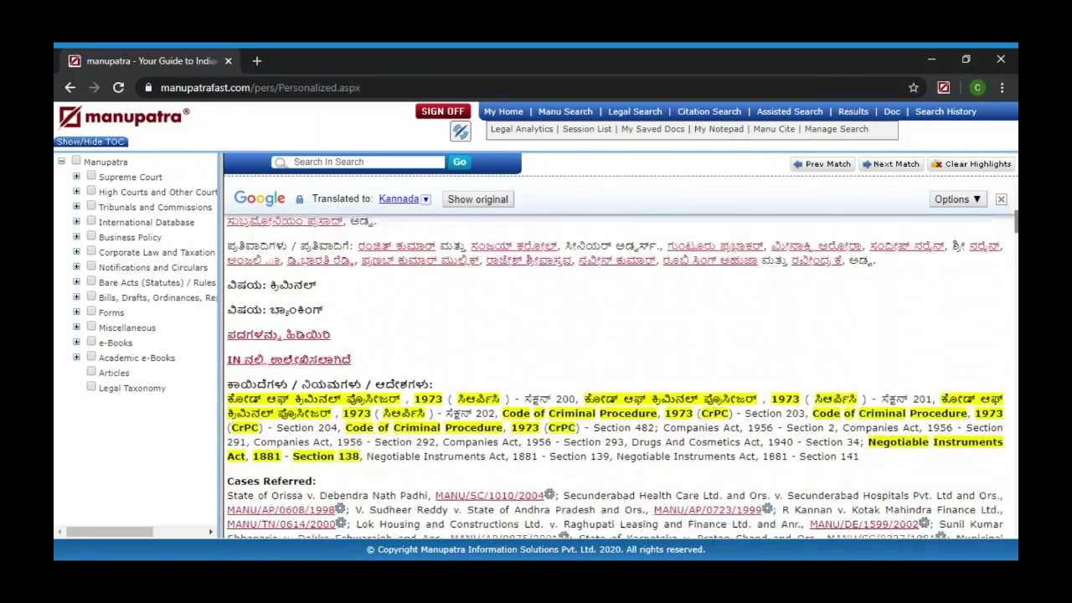
pyautogui.scroll(-4, 620, 368)
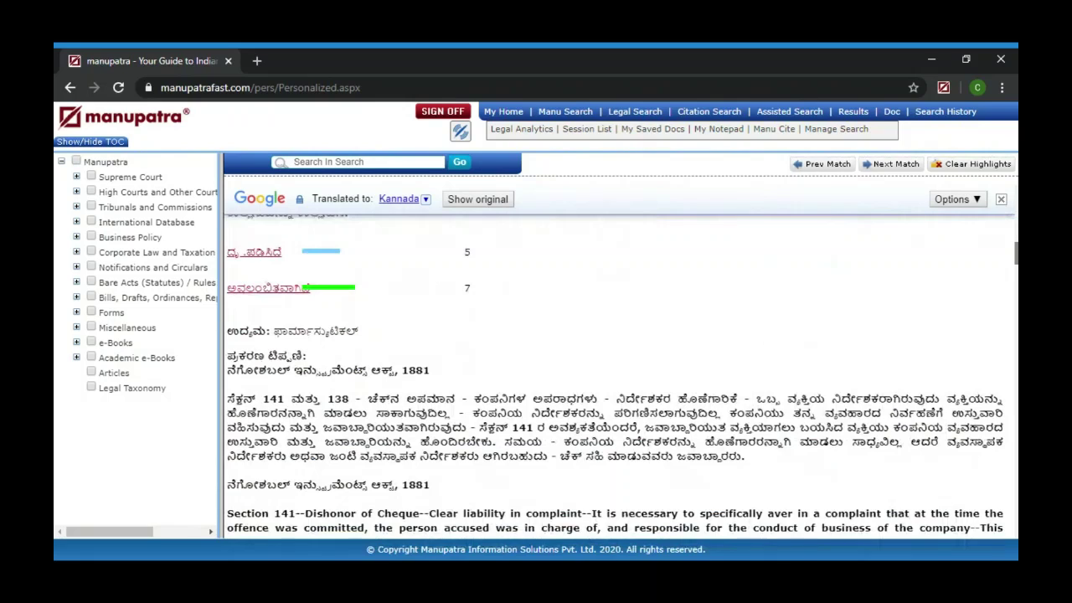
pyautogui.click(1001, 201)
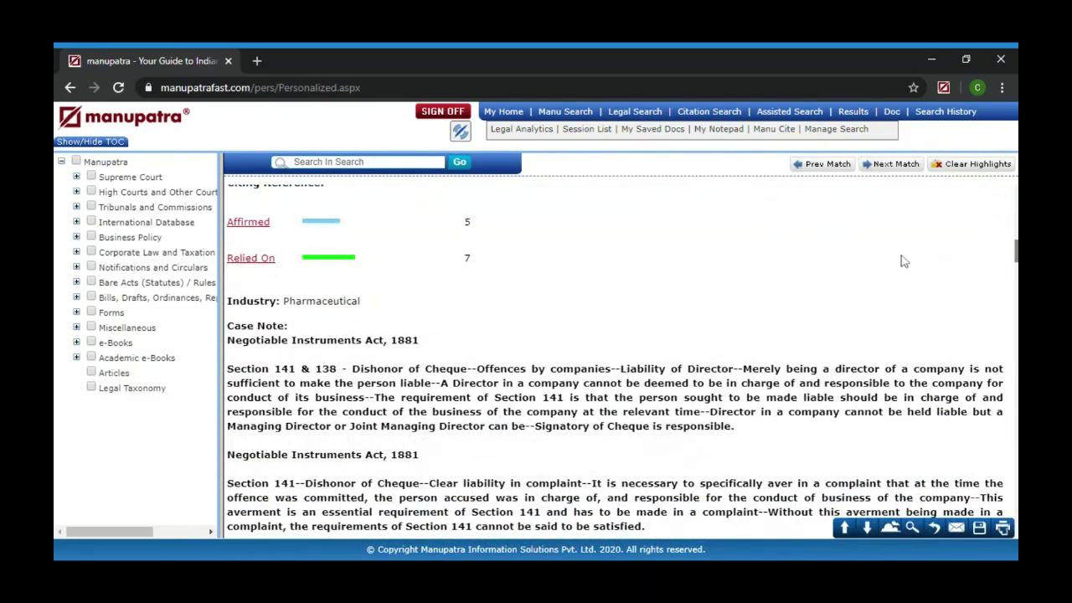
pyautogui.scroll(10, 904, 261)
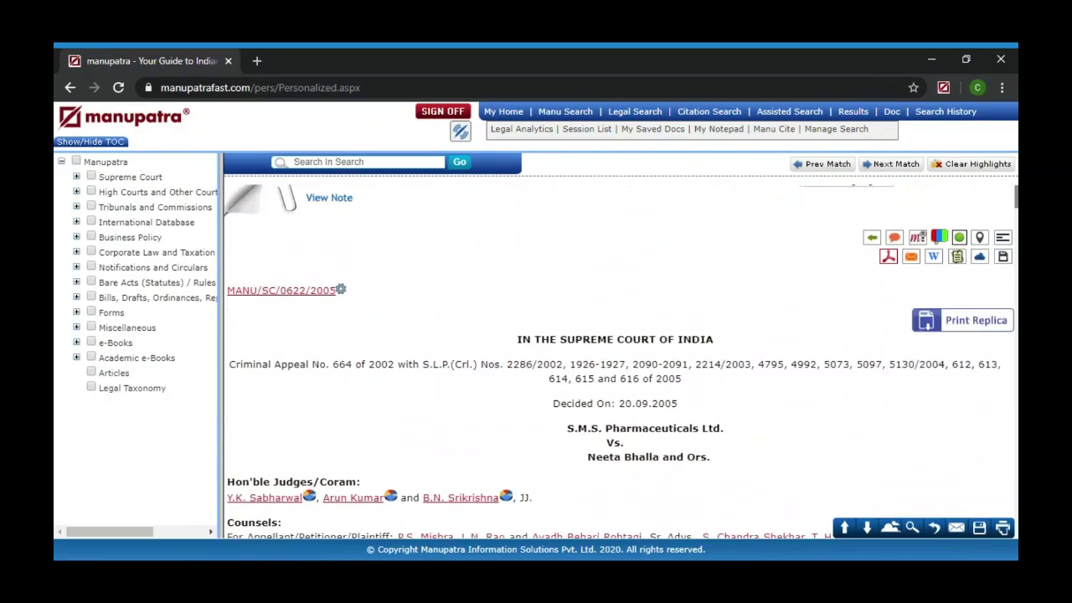
# Run a Legal Search with "united breweries state bank" as Appellant/Respondent and open the 04.02.2014 Karnataka High Court judgment
pyautogui.click(637, 112)
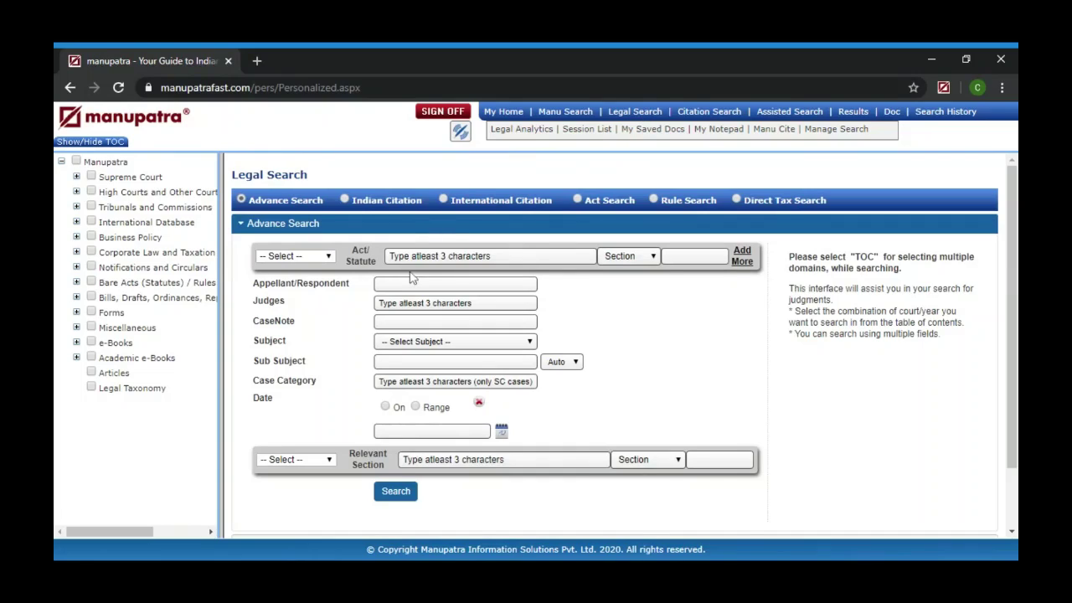
pyautogui.click(417, 283)
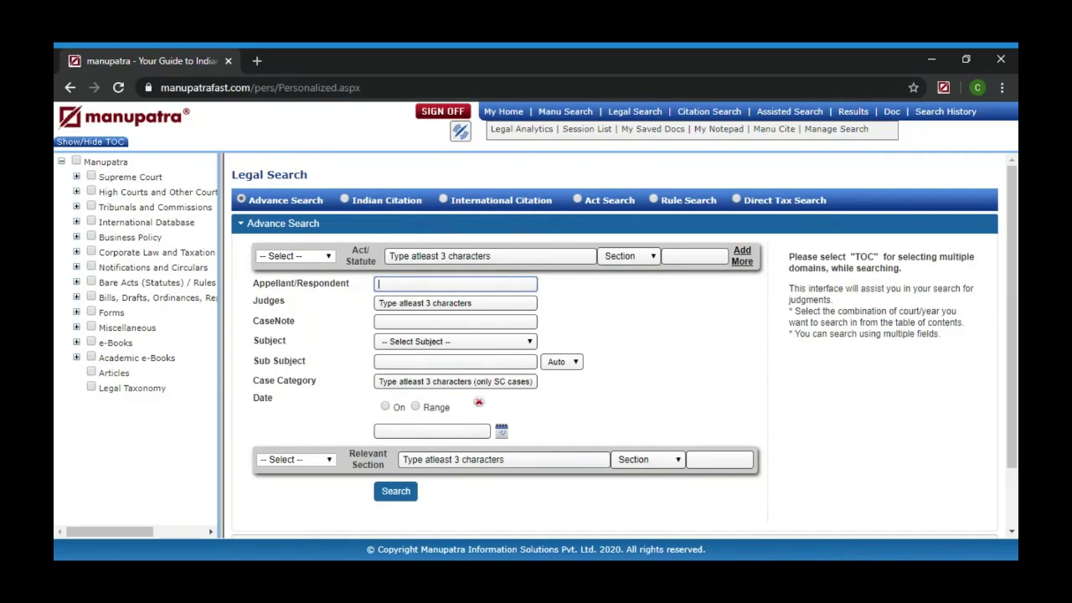
pyautogui.write('united breweries state bank')
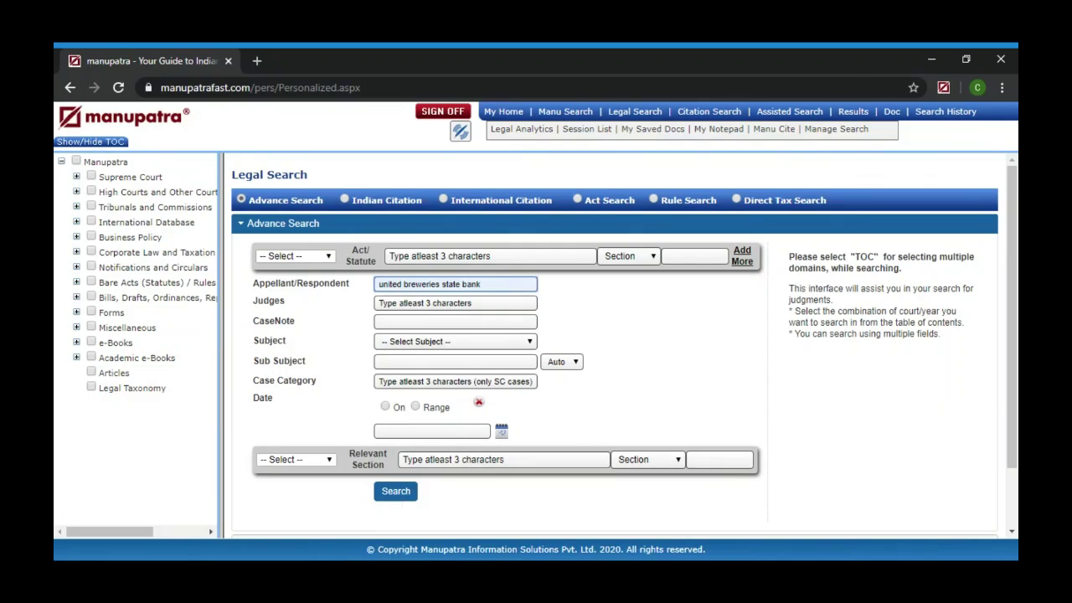
pyautogui.click(396, 491)
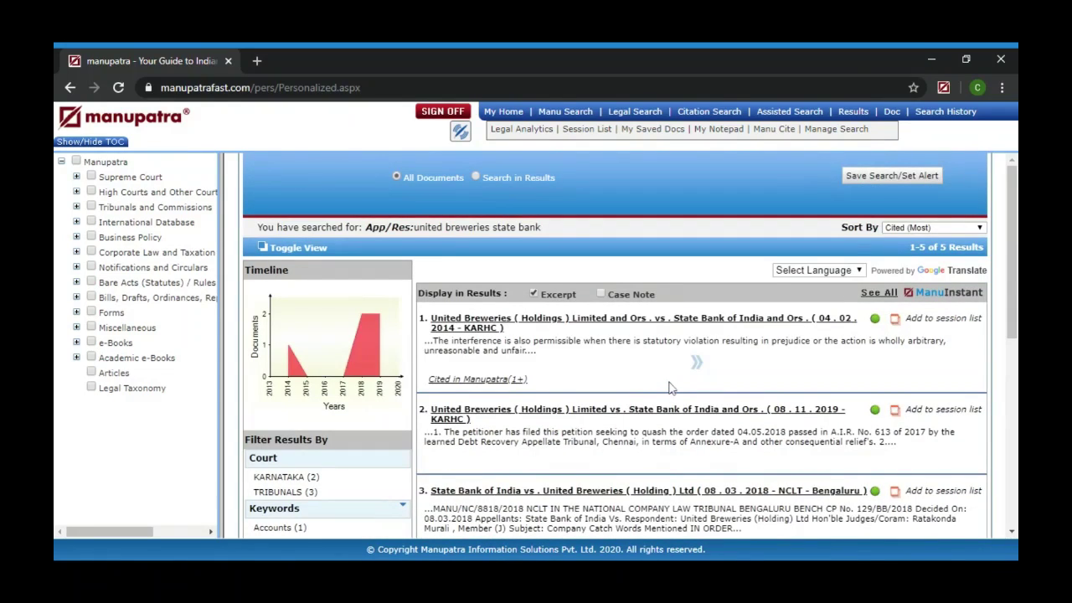
pyautogui.click(748, 324)
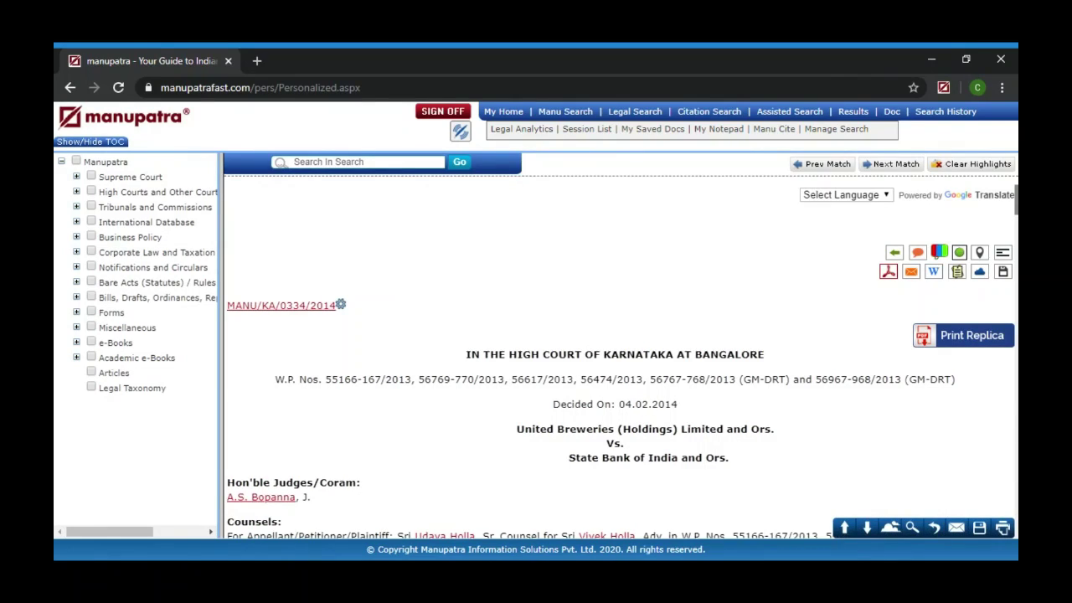
# Start a new Legal Search and choose S.A. Bobde as the judge
pyautogui.click(632, 115)
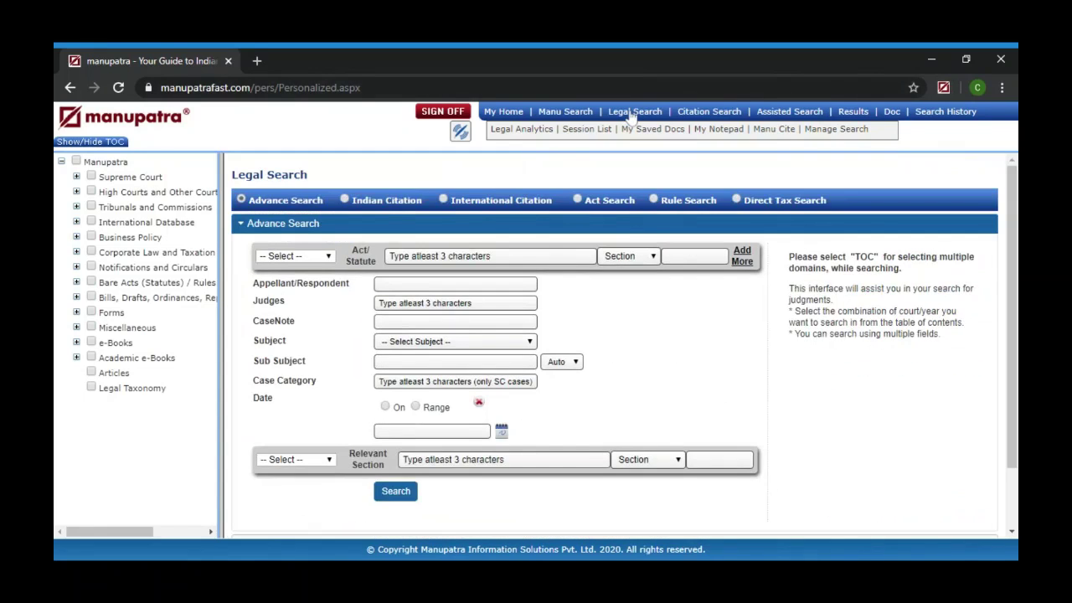
pyautogui.click(419, 303)
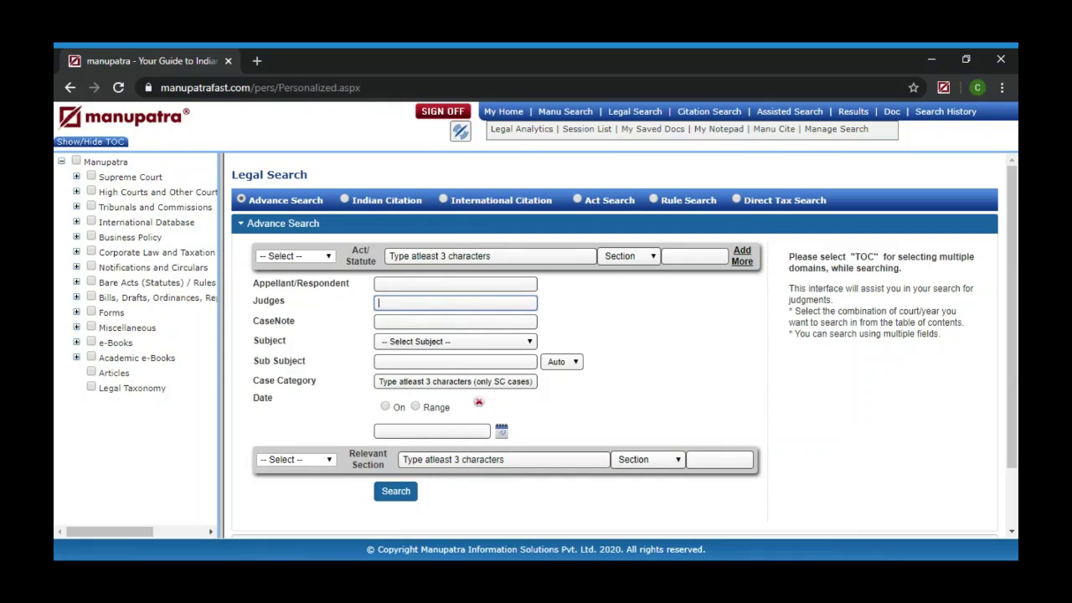
pyautogui.write('bobd')
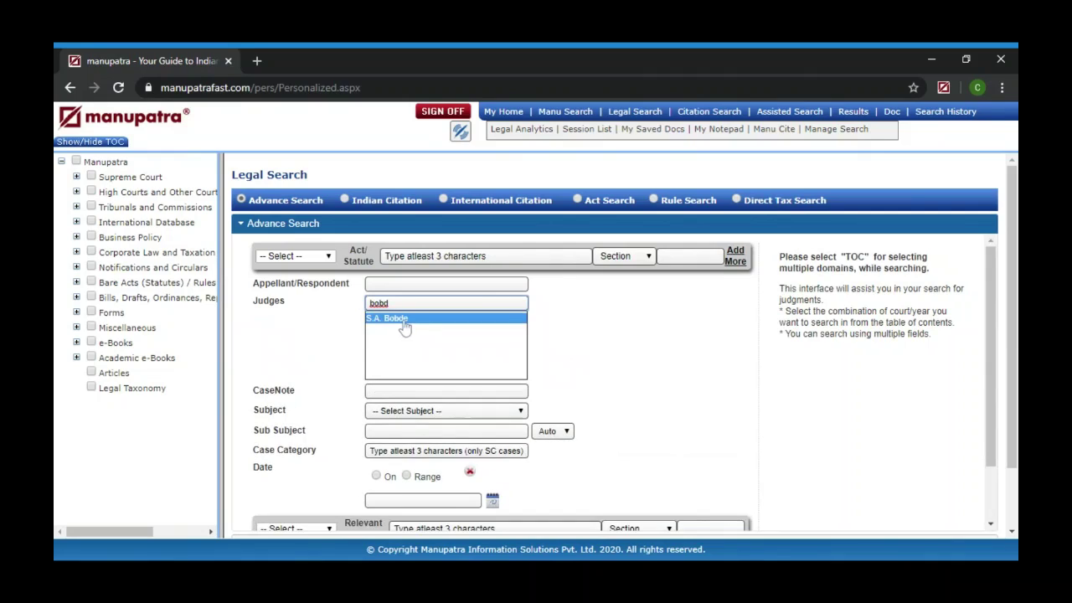
pyautogui.click(404, 323)
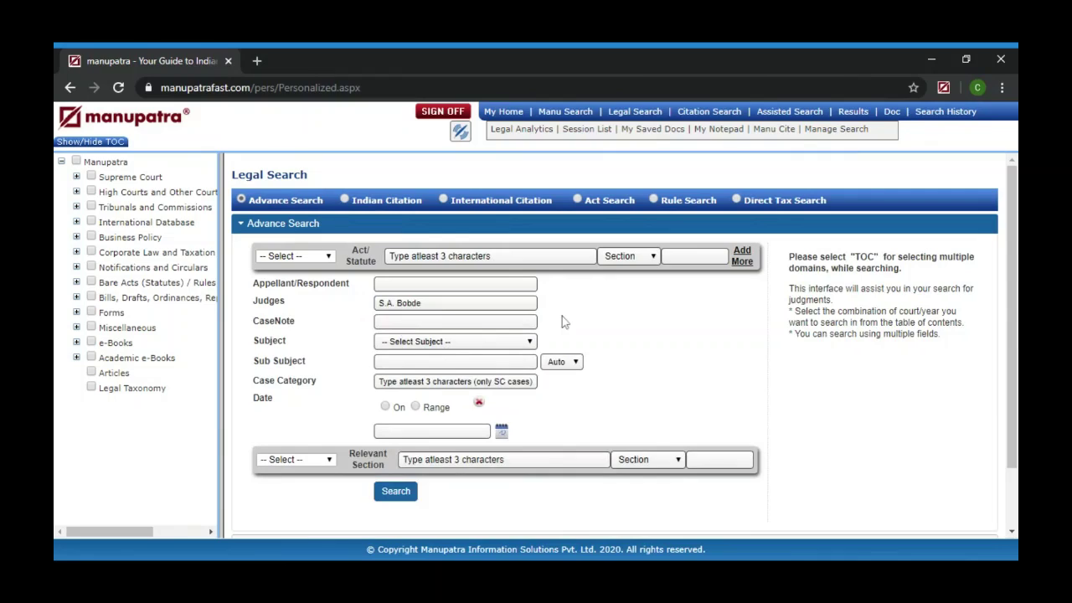
# Set the Act/Statute criterion to "Constitution of India" from the suggested acts
pyautogui.click(469, 256)
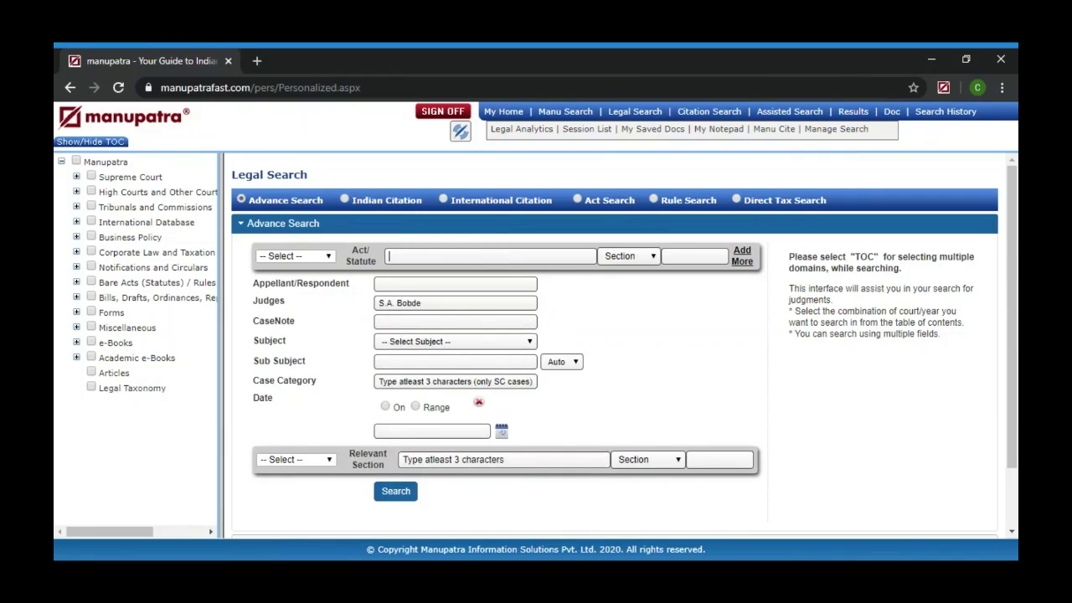
pyautogui.write('cons')
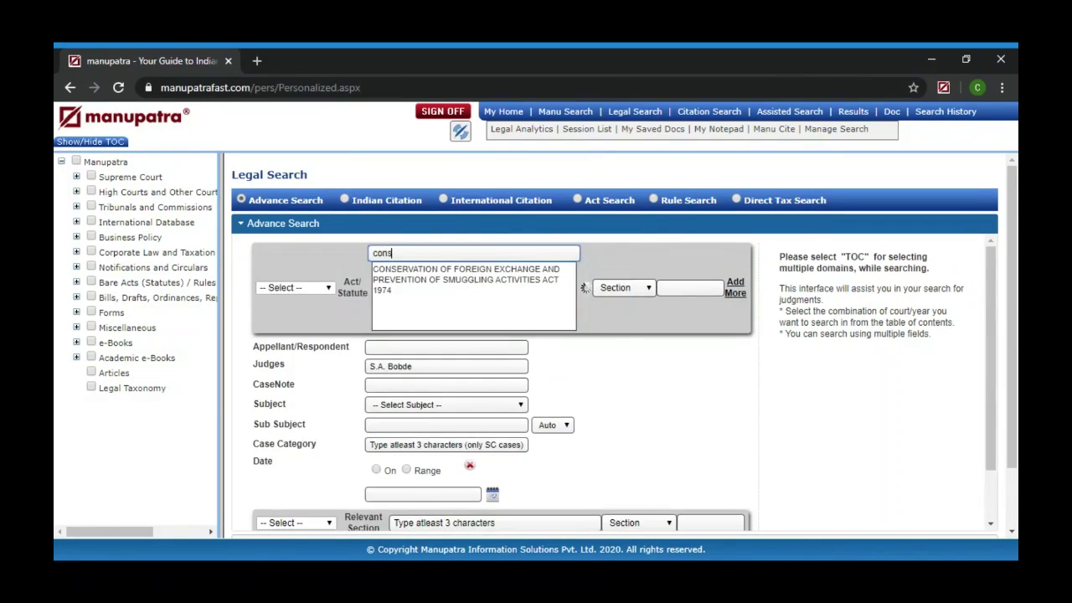
pyautogui.write('tit')
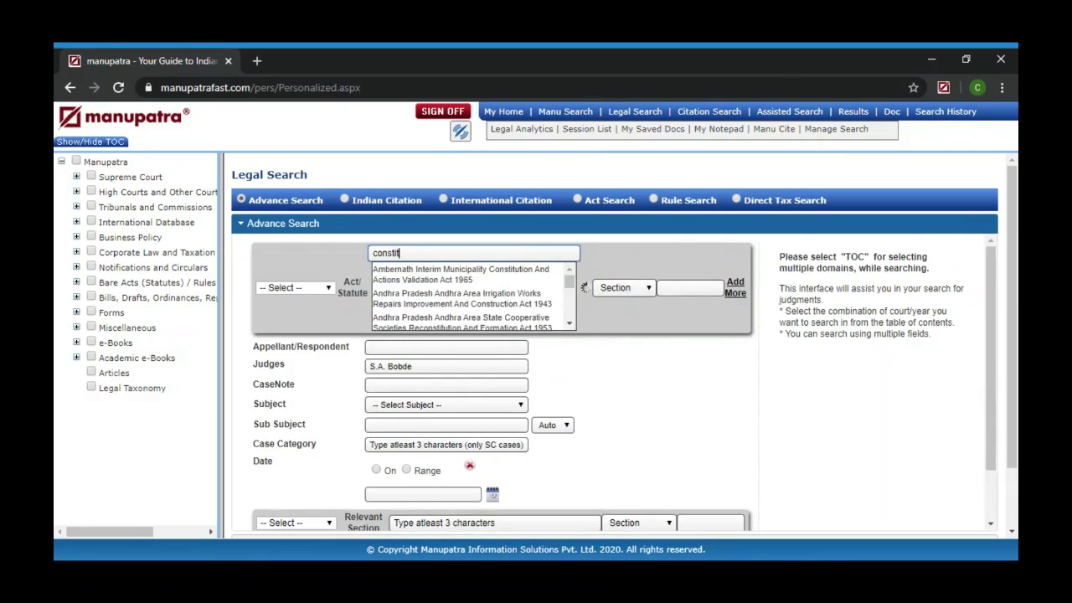
pyautogui.write('utio')
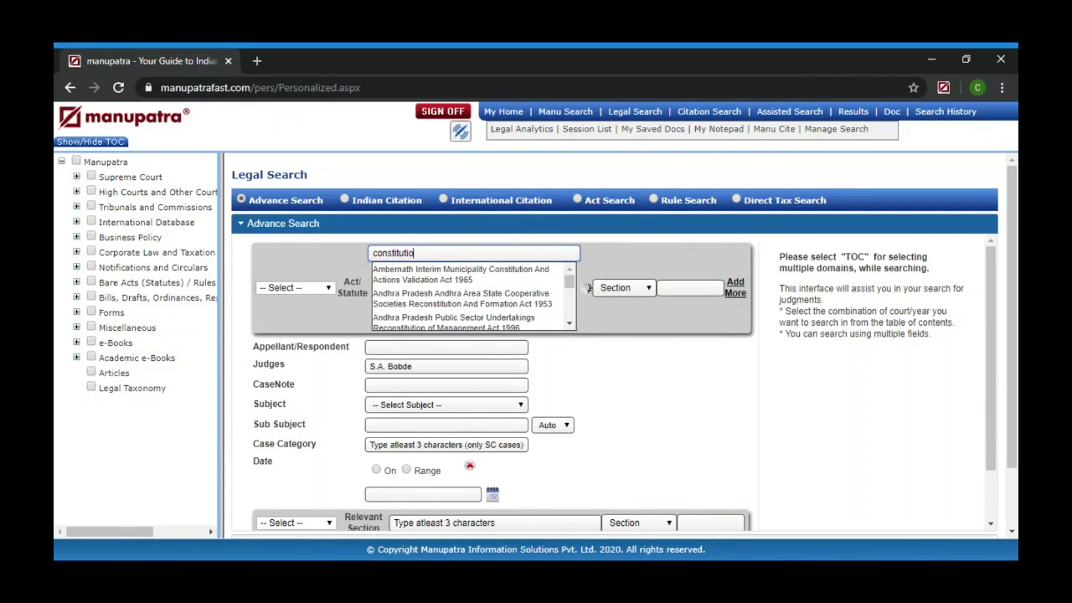
pyautogui.write('n of india')
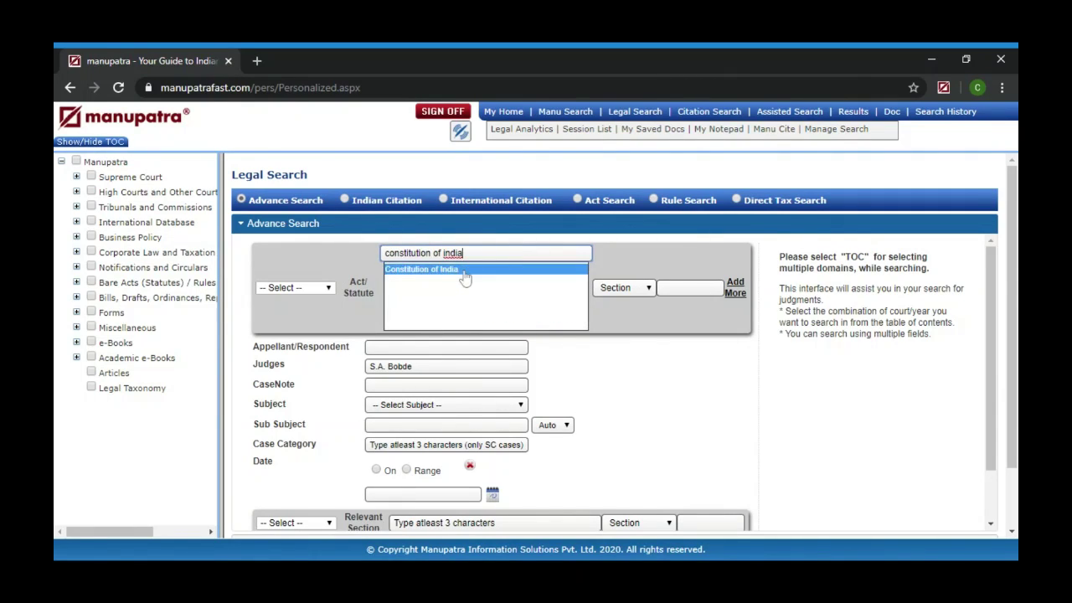
pyautogui.click(466, 273)
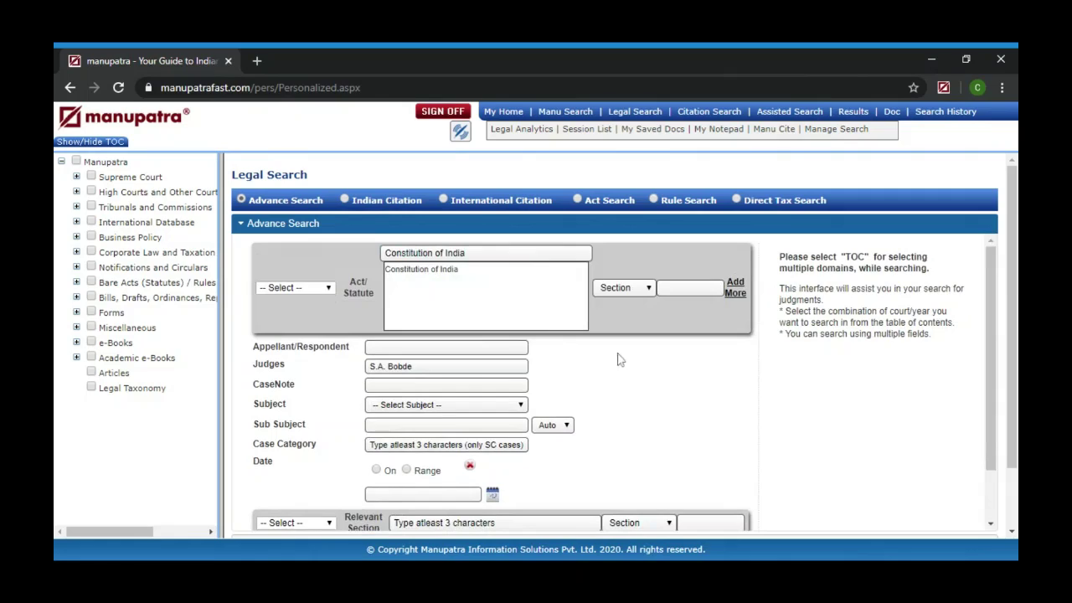
pyautogui.click(417, 280)
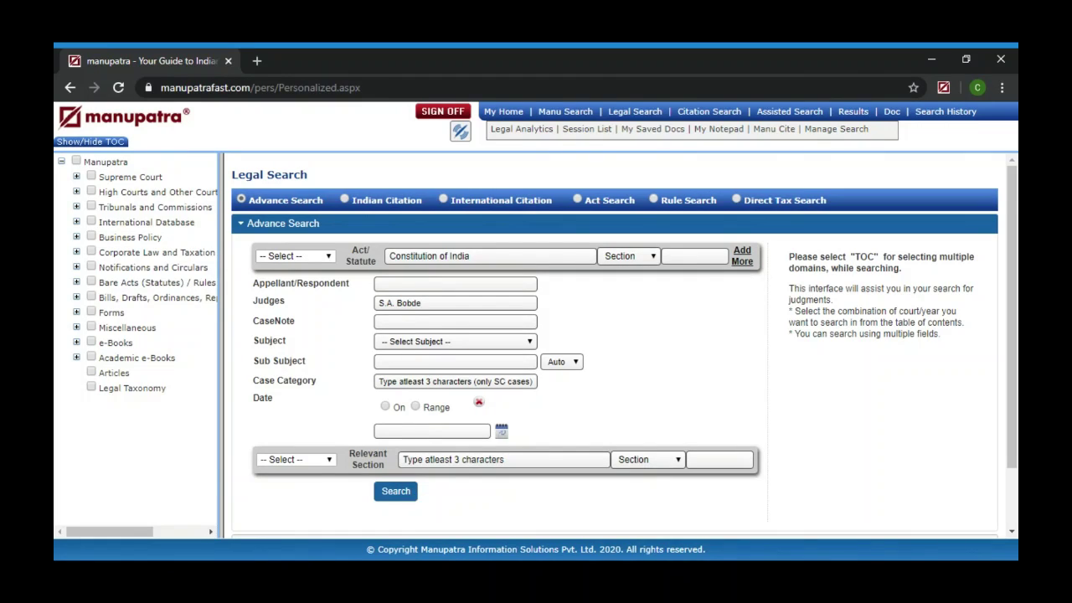
# Run the search combining the chosen judge and act, and review the list of results
pyautogui.click(410, 495)
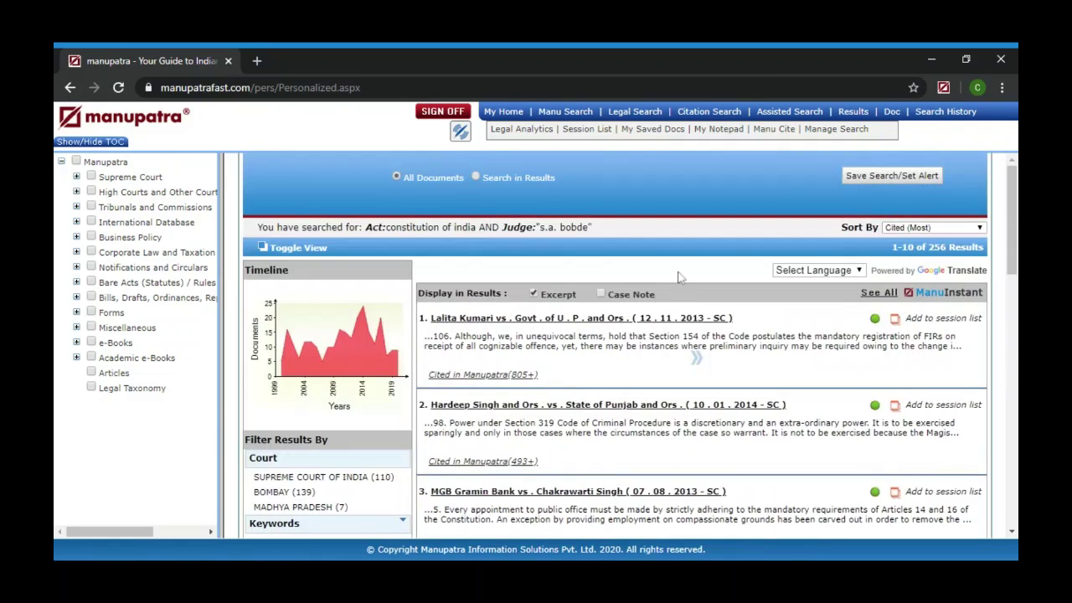
pyautogui.scroll(-1, 680, 277)
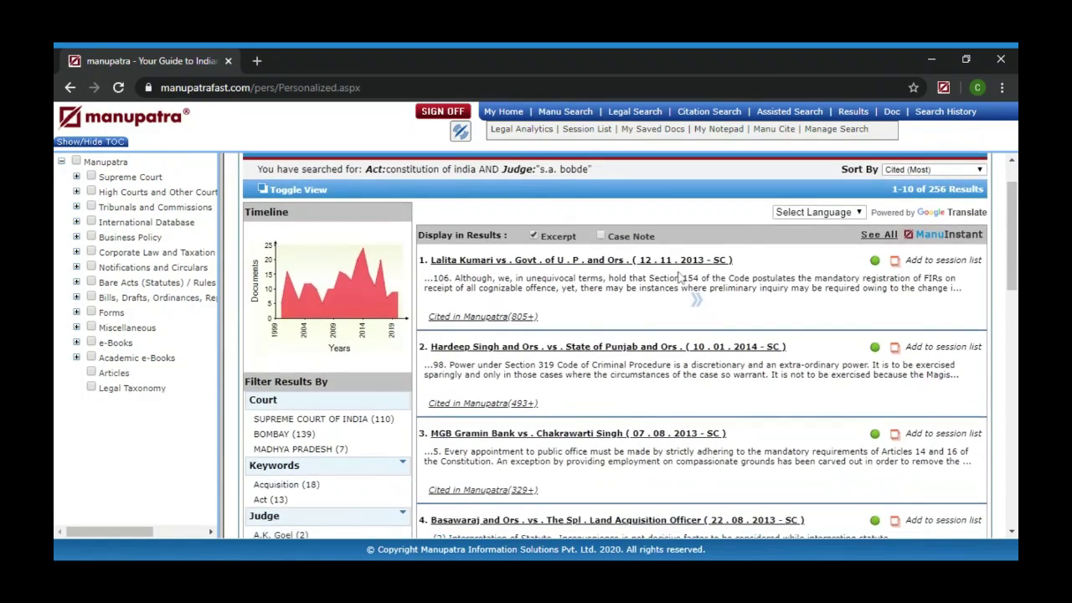
pyautogui.scroll(1, 680, 277)
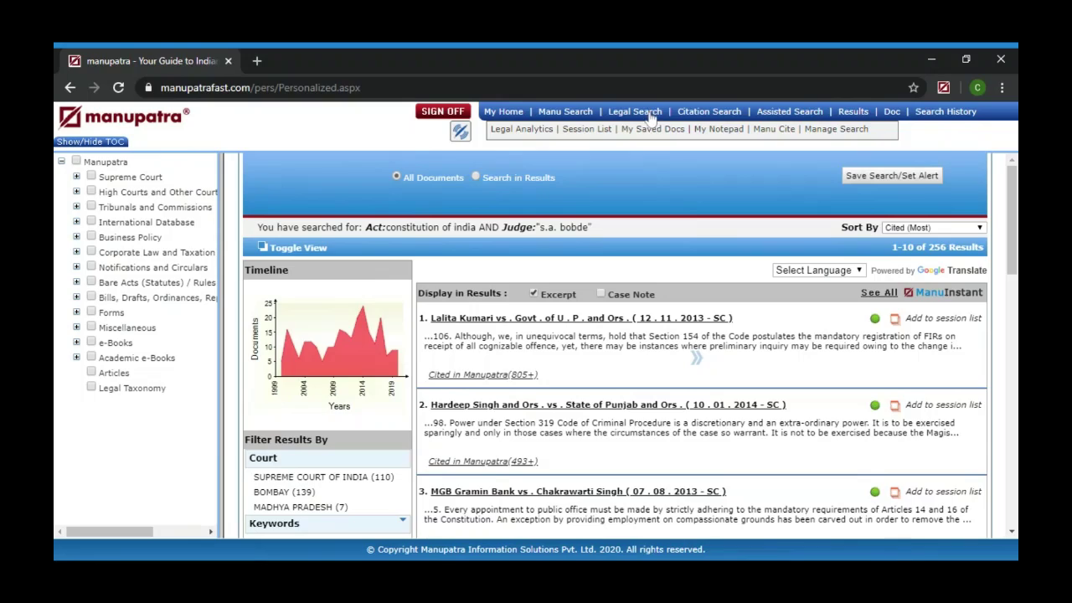
# Open the 12.11.2013 Supreme Court judgment at the head of the results and examine its coram, counsels and the acts, rules and orders
pyautogui.click(706, 323)
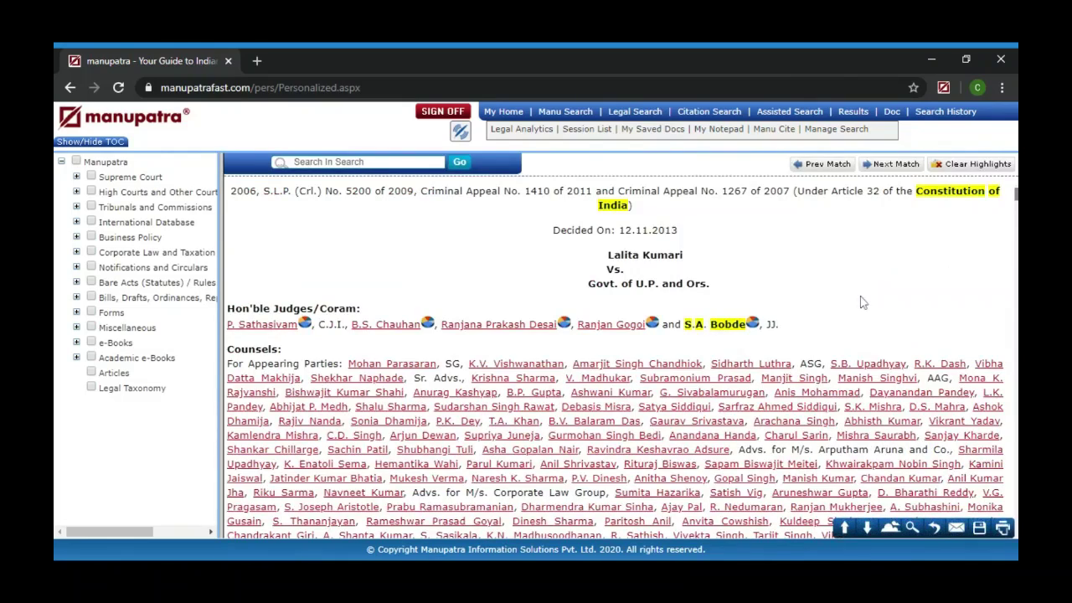
pyautogui.scroll(-3, 863, 302)
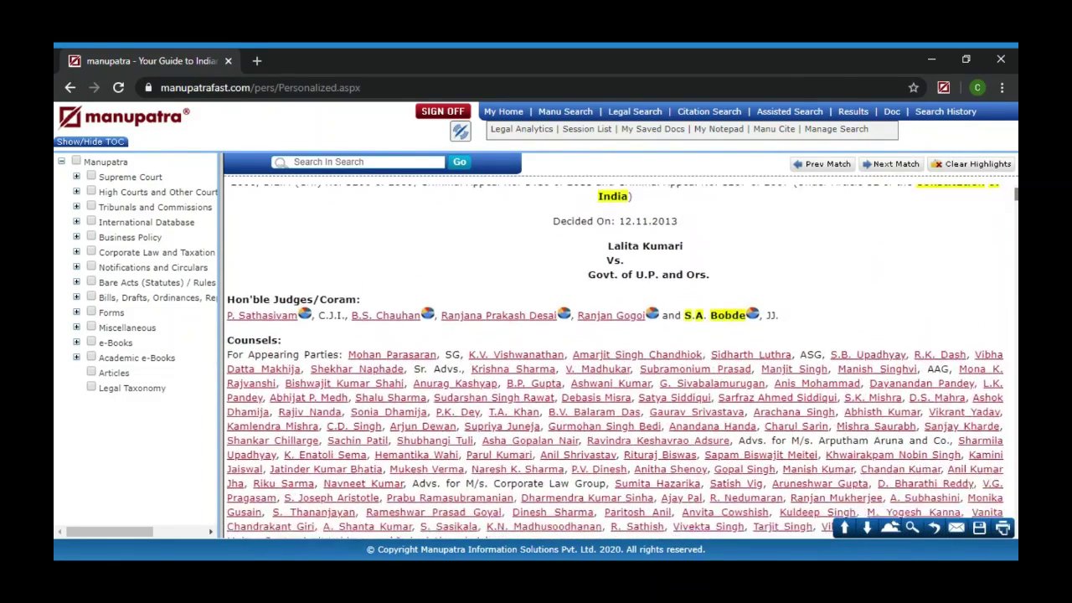
pyautogui.scroll(-2, 614, 364)
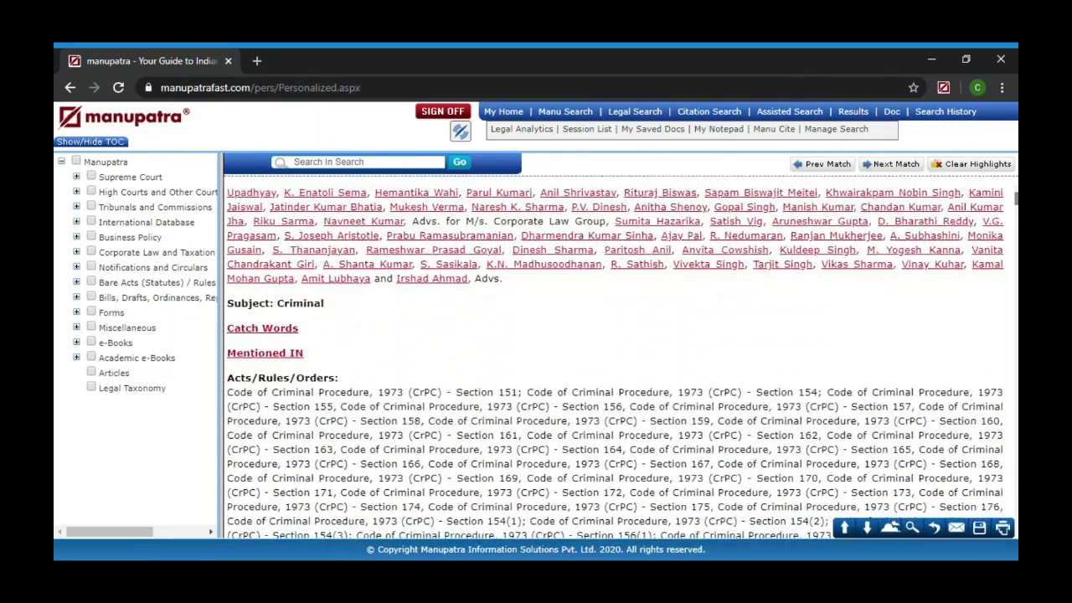
pyautogui.scroll(-5, 616, 360)
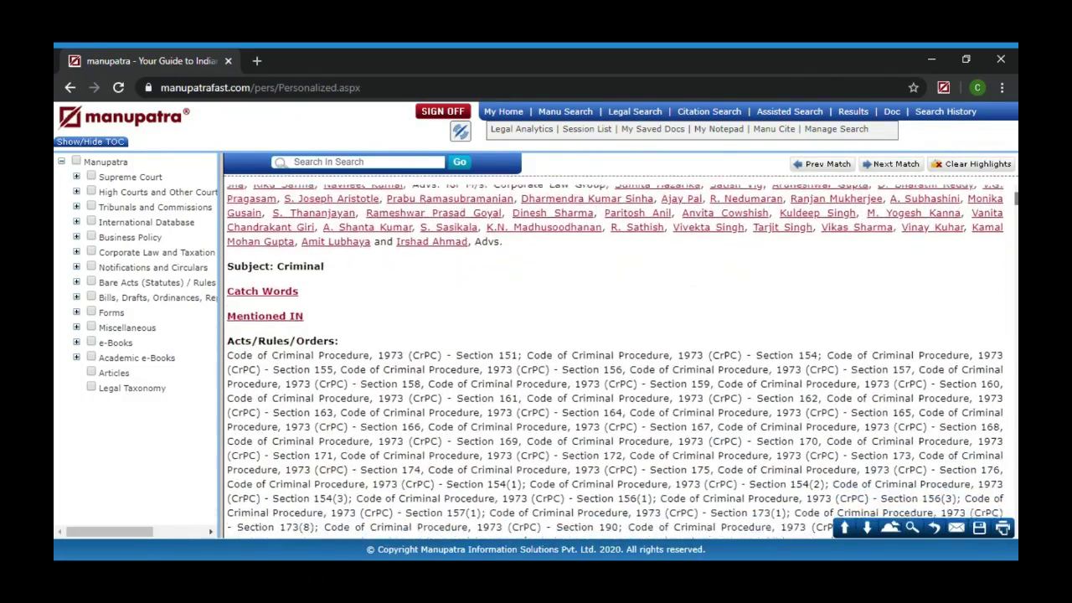
pyautogui.scroll(-1, 615, 360)
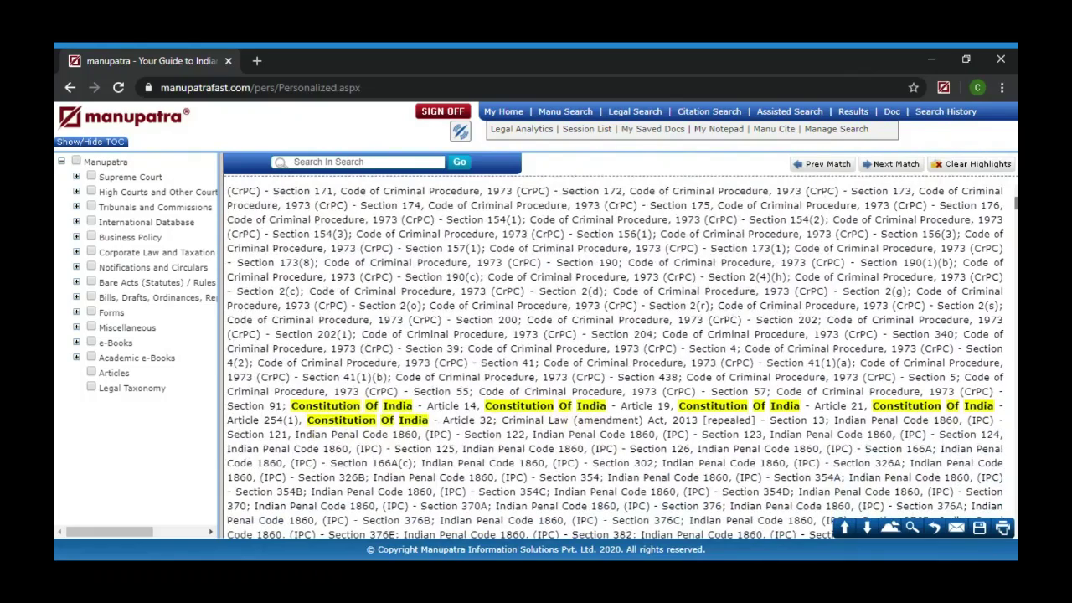
pyautogui.scroll(7, 616, 362)
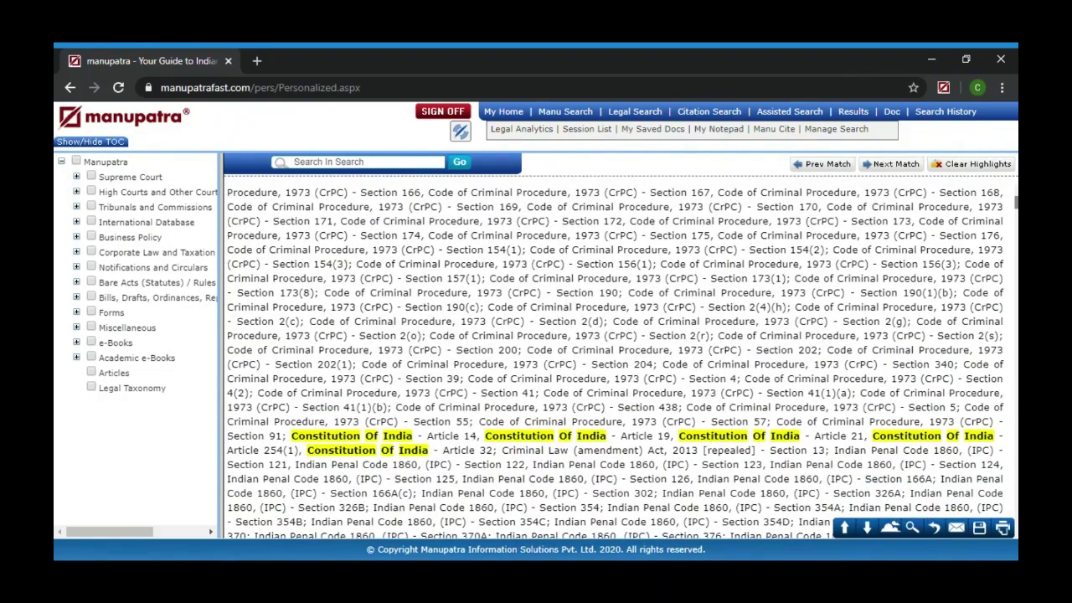
# Start a new Legal Search and choose S.A. Bobde from the suggested judges
pyautogui.scroll(10, 616, 360)
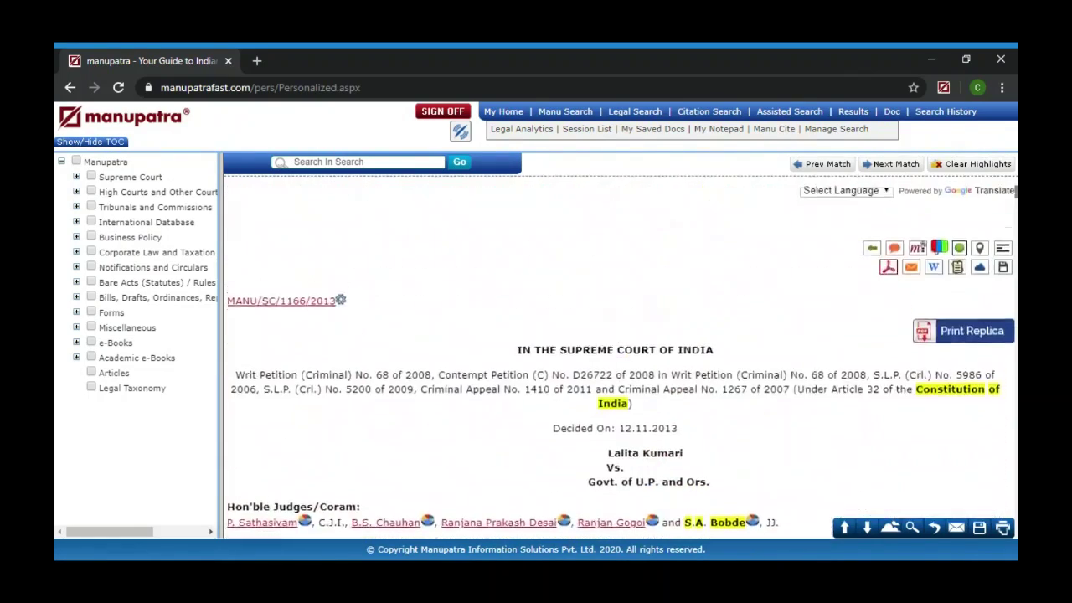
pyautogui.click(646, 116)
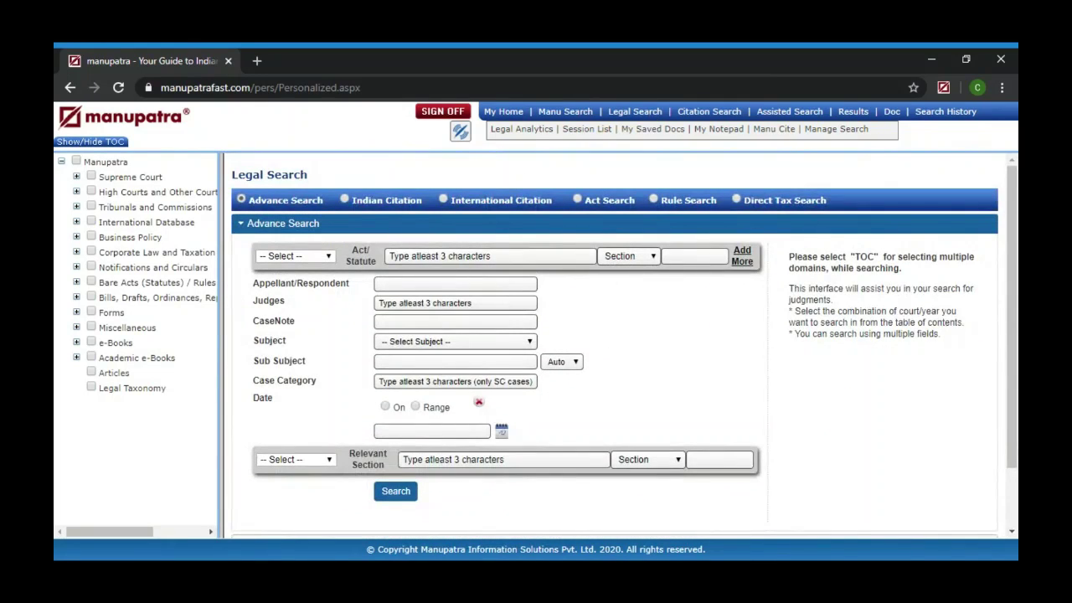
pyautogui.click(456, 303)
pyautogui.write('bobde')
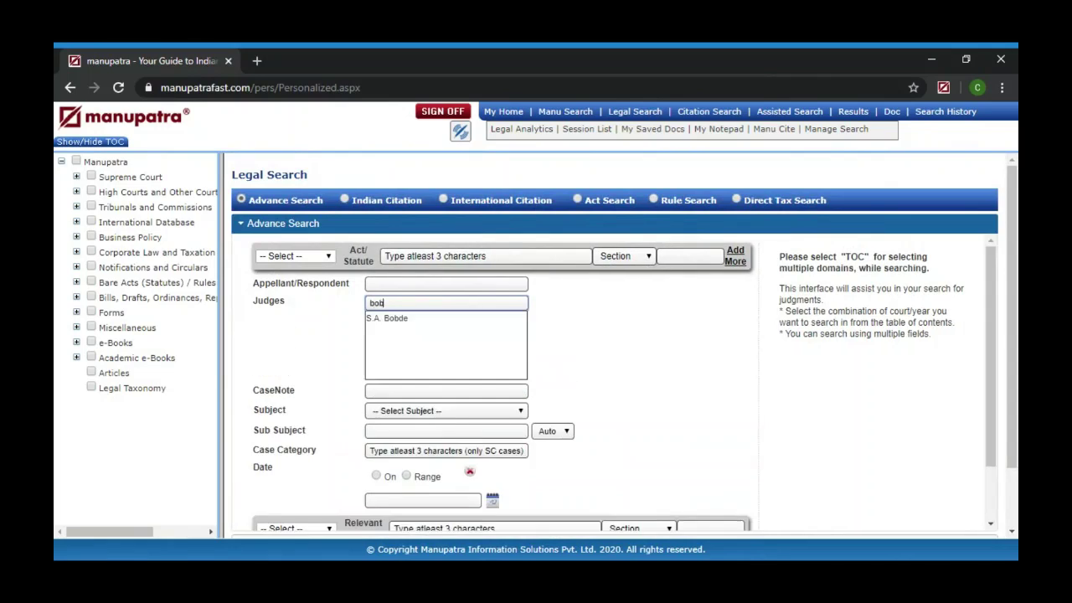
pyautogui.click(406, 322)
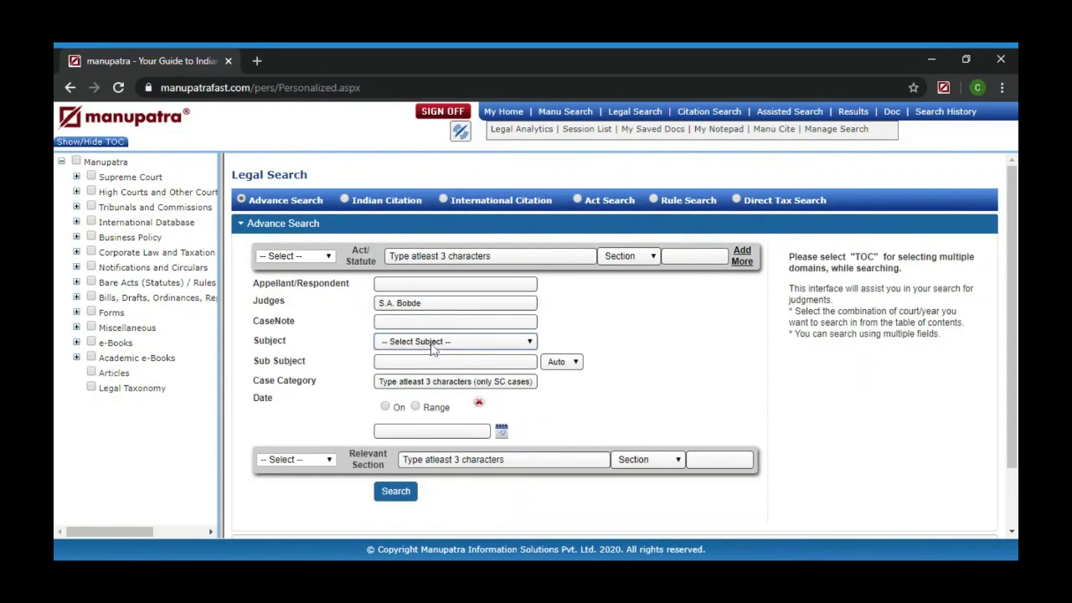
# Set the subject to Constitution, run the search combined with the chosen judge, and review the results
pyautogui.click(431, 346)
pyautogui.click(397, 493)
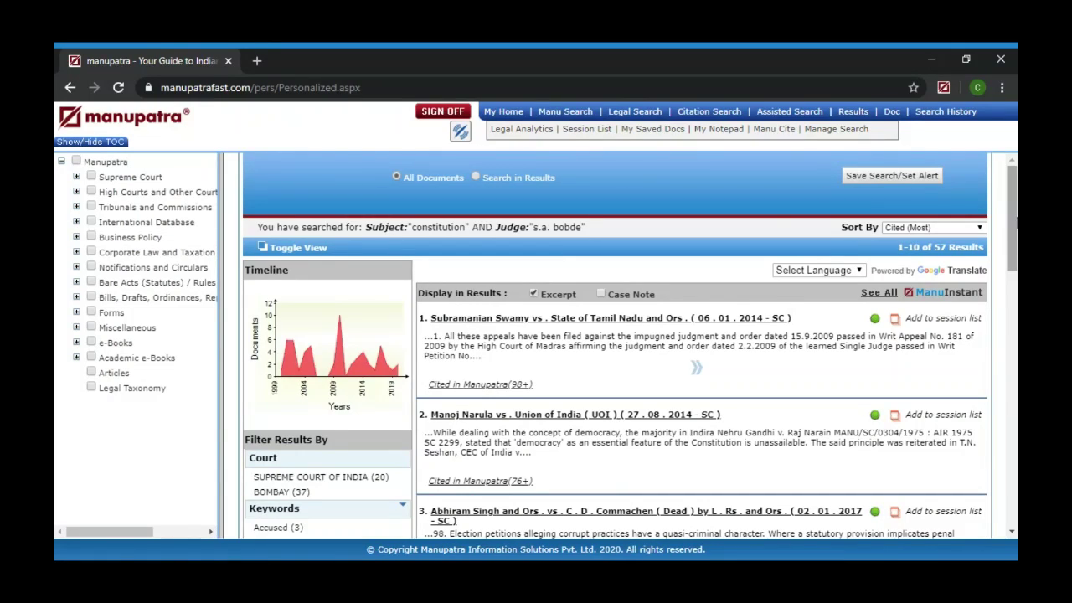
pyautogui.scroll(-1, 1016, 221)
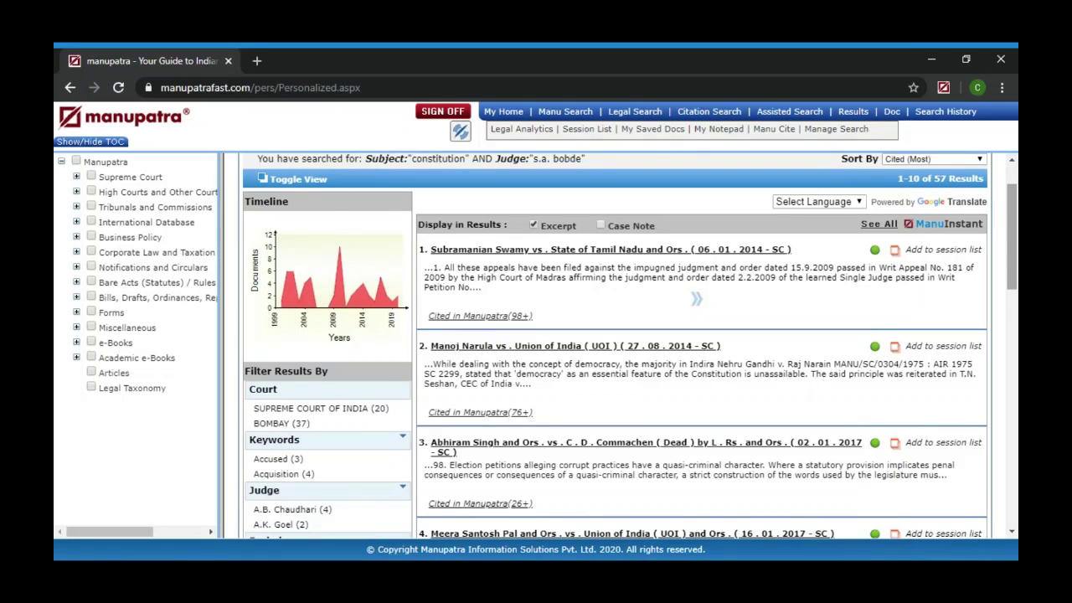
# Run a new Legal Search for the case category "Family Law Matter - Mutual Consent Divorce Matters"
pyautogui.click(636, 118)
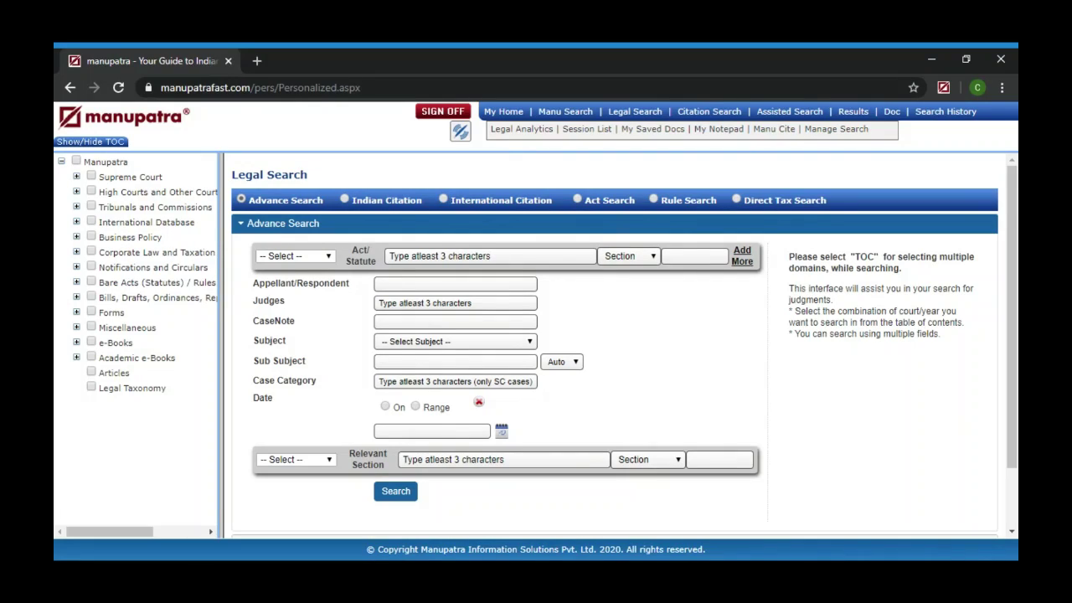
pyautogui.click(455, 381)
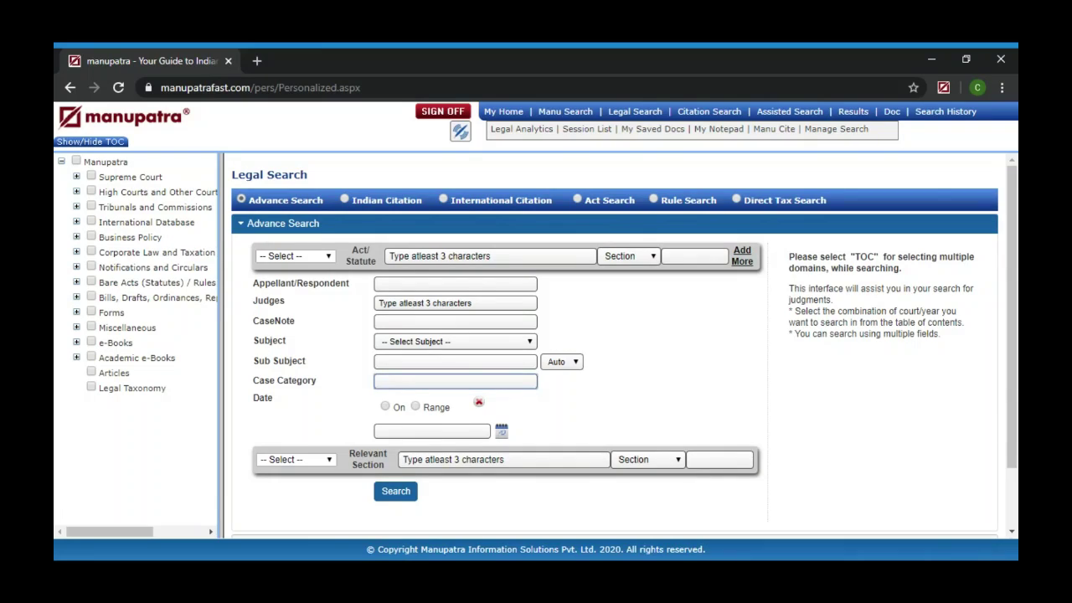
pyautogui.write('div')
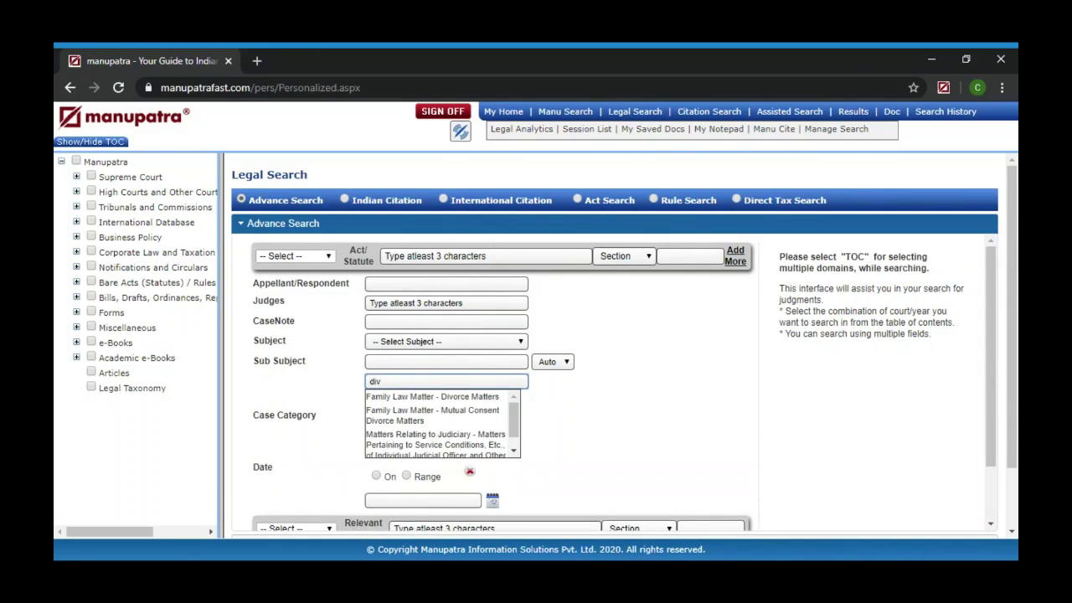
pyautogui.write('or')
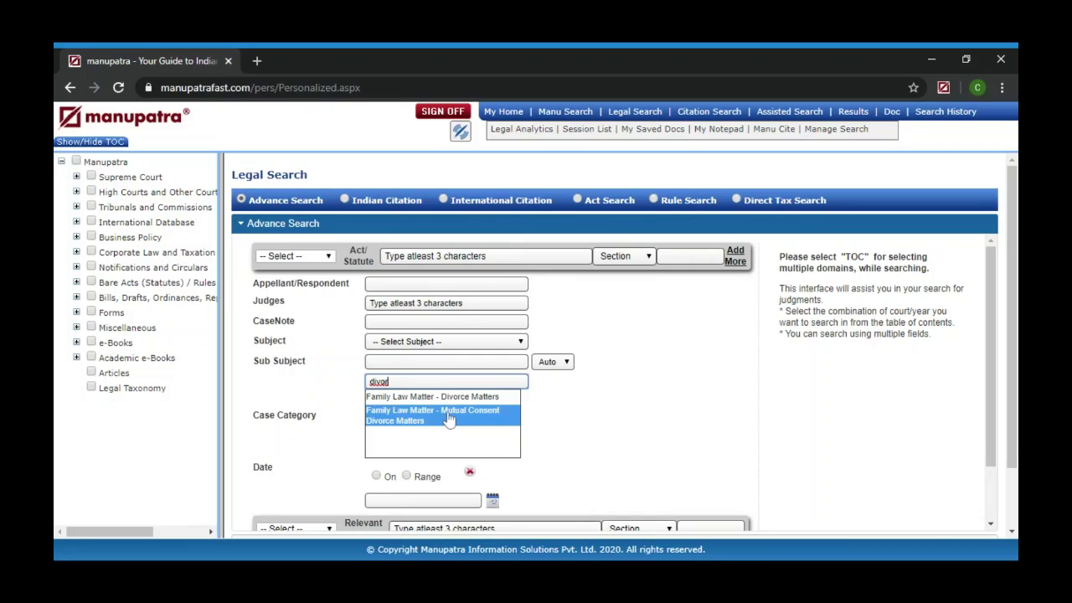
pyautogui.click(450, 420)
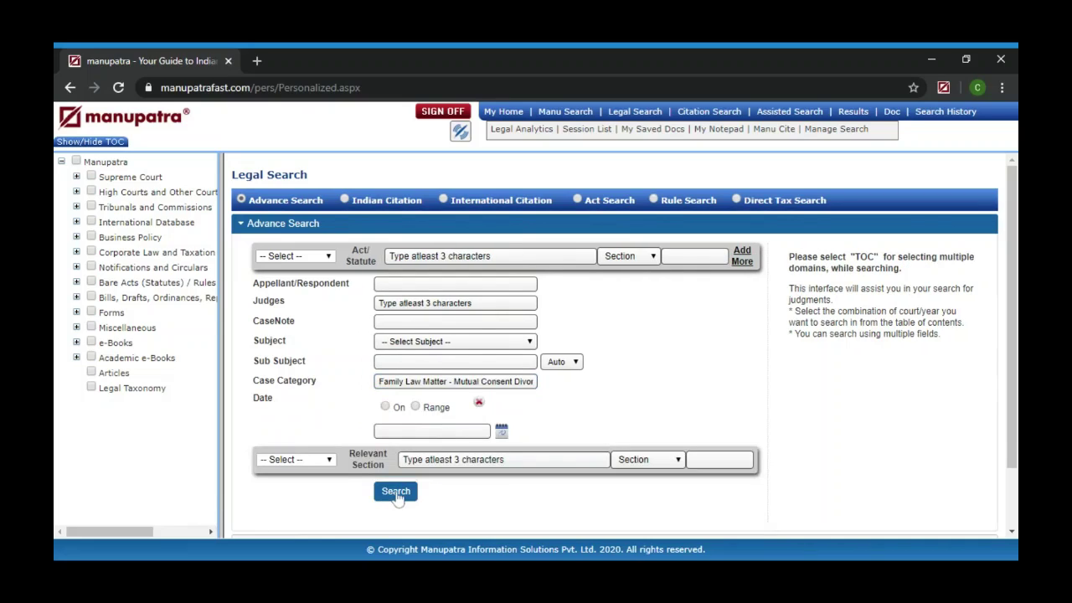
pyautogui.click(396, 492)
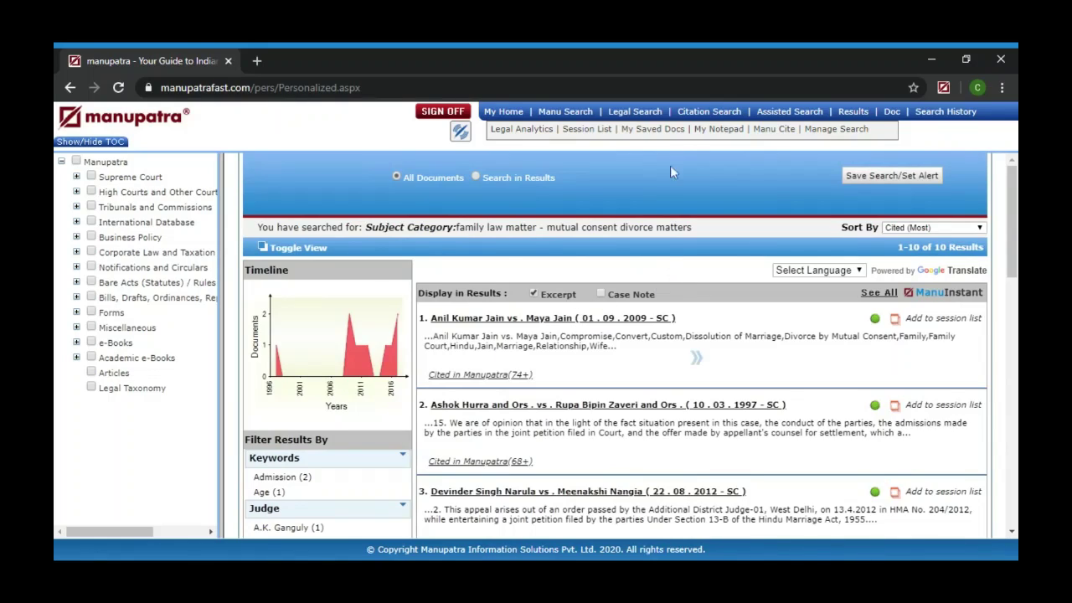
# Start a new Legal Search and set the Relevant Section criterion to "Constitution of India" from the suggested acts
pyautogui.click(654, 118)
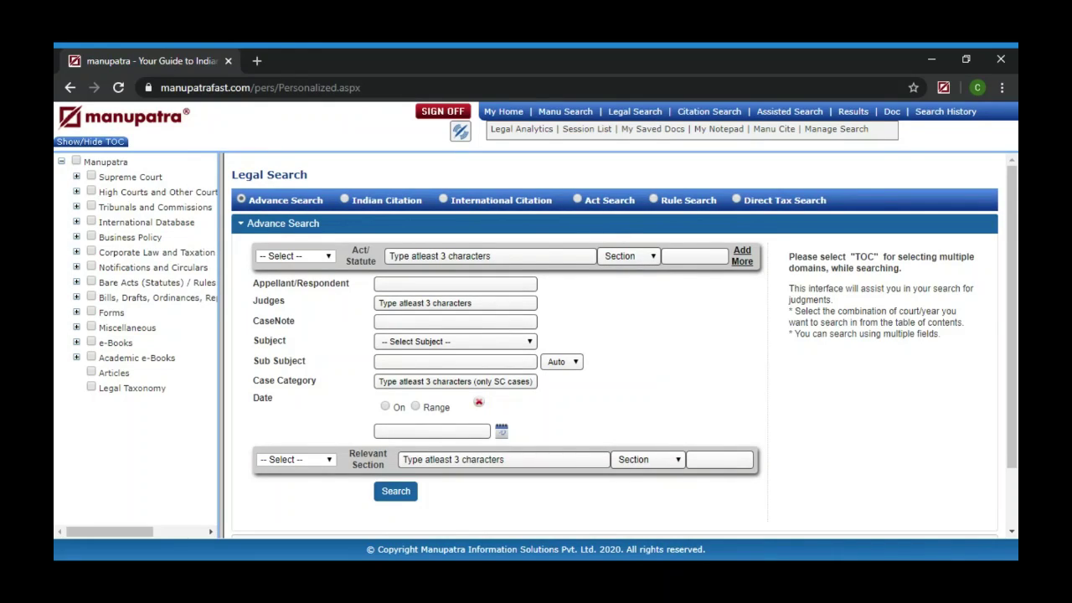
pyautogui.click(490, 256)
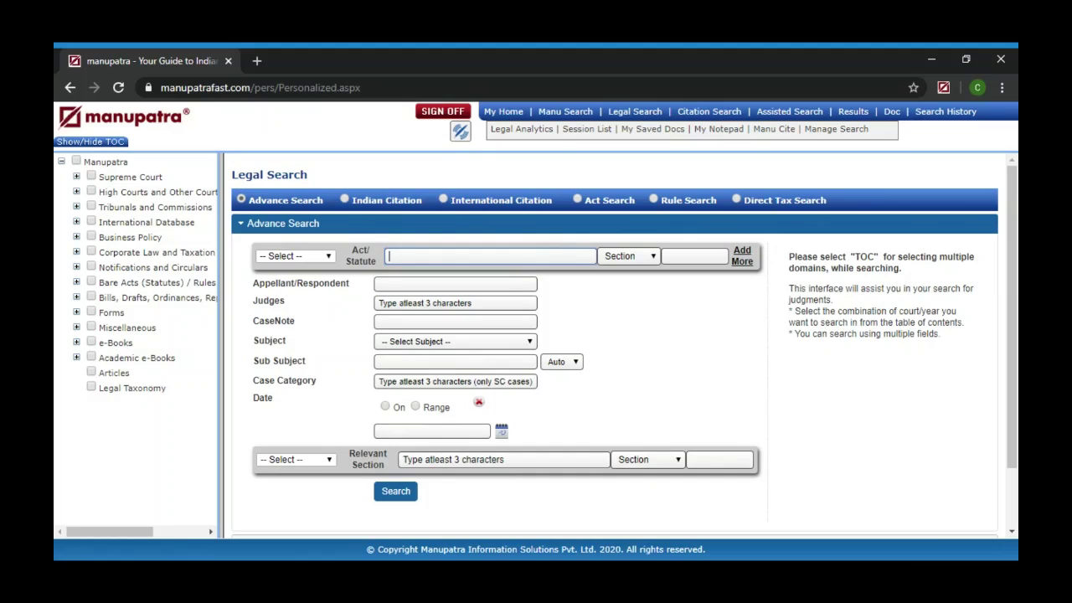
pyautogui.click(504, 459)
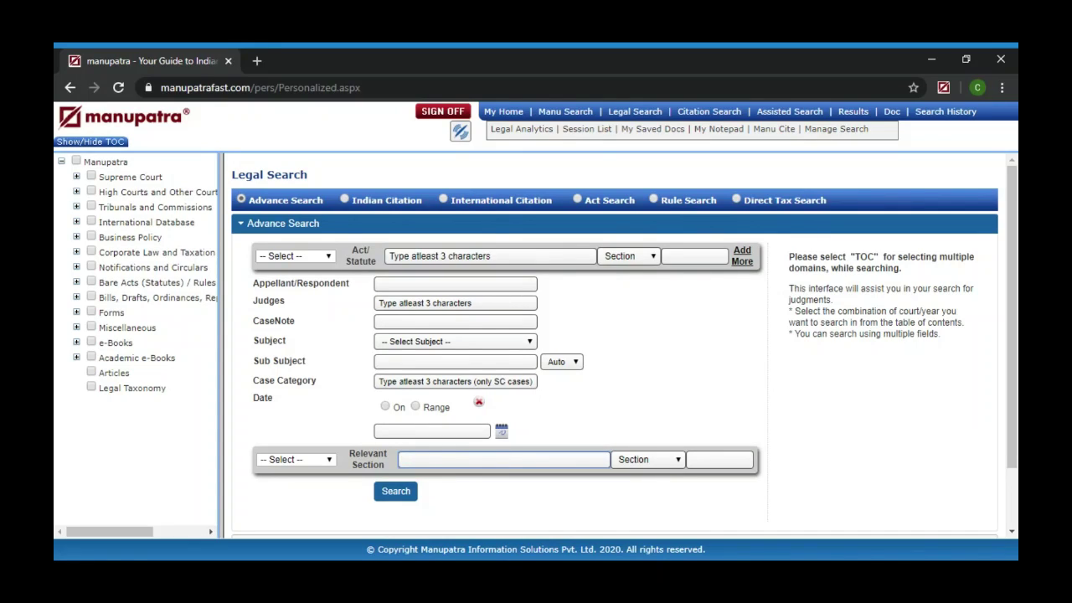
pyautogui.write('con')
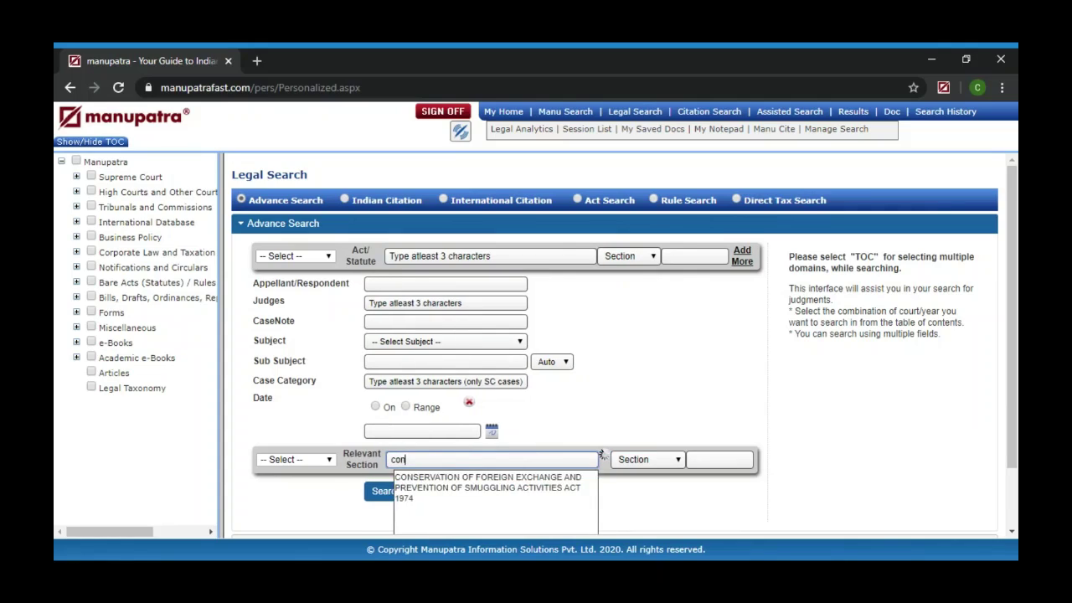
pyautogui.write('stit')
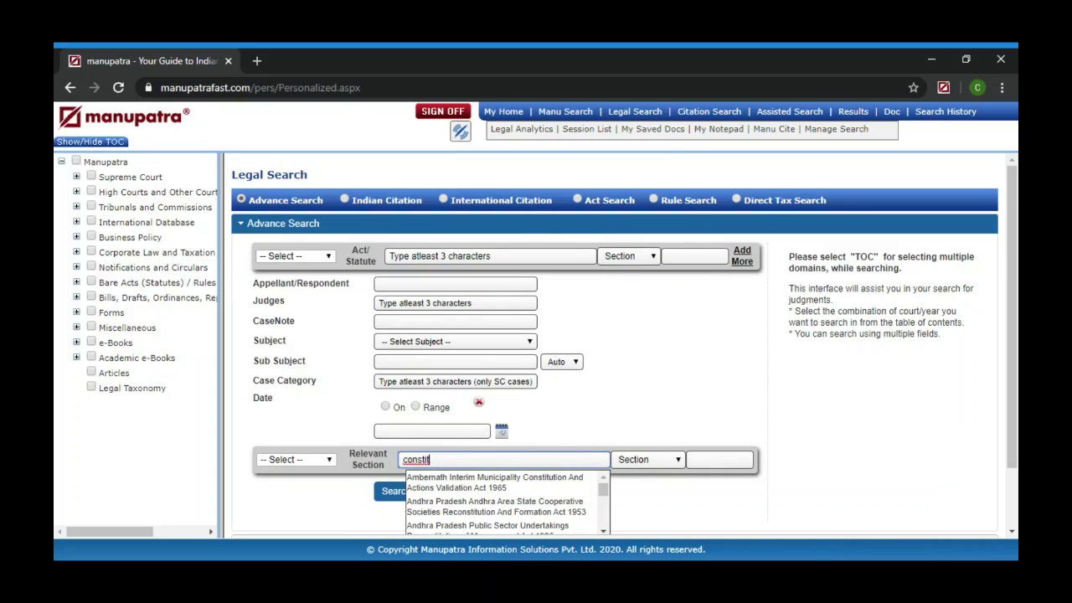
pyautogui.write('ut')
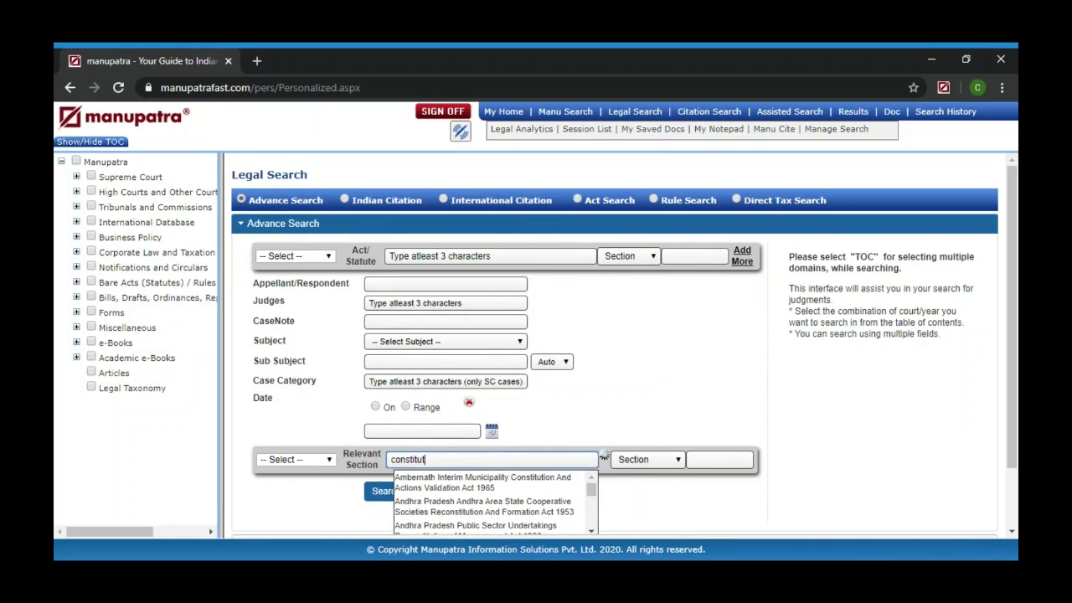
pyautogui.write('ion of india')
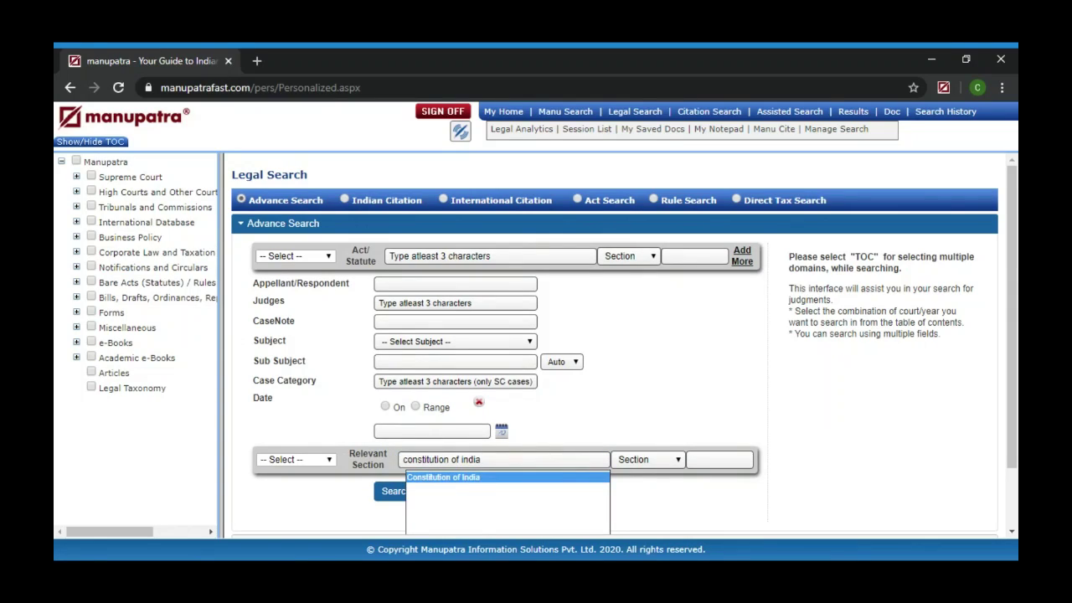
pyautogui.click(423, 477)
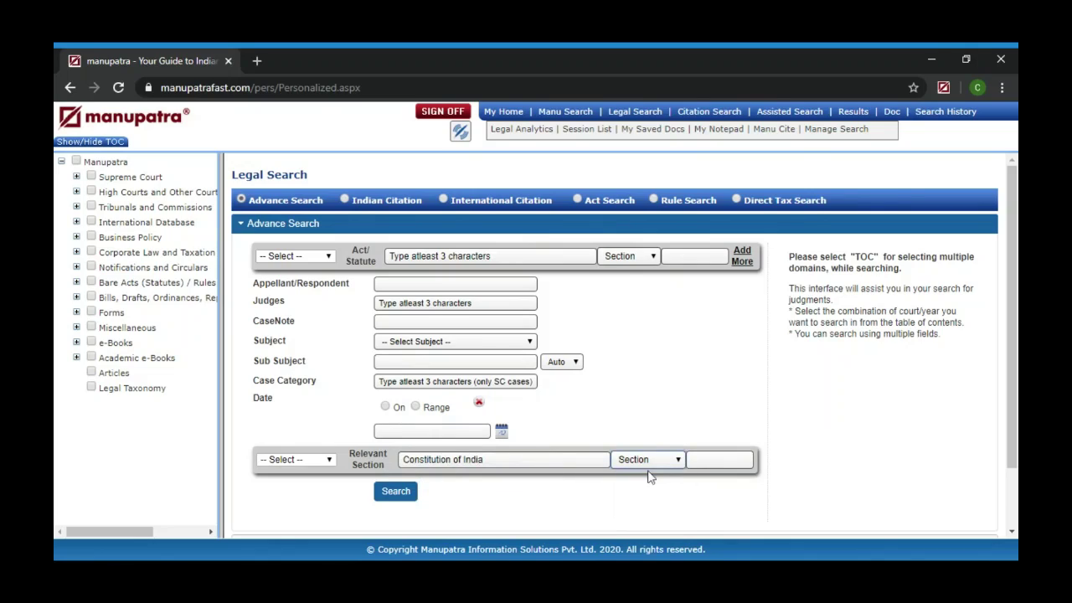
# Narrow the relevant section to Article 265 and run the search
pyautogui.click(719, 459)
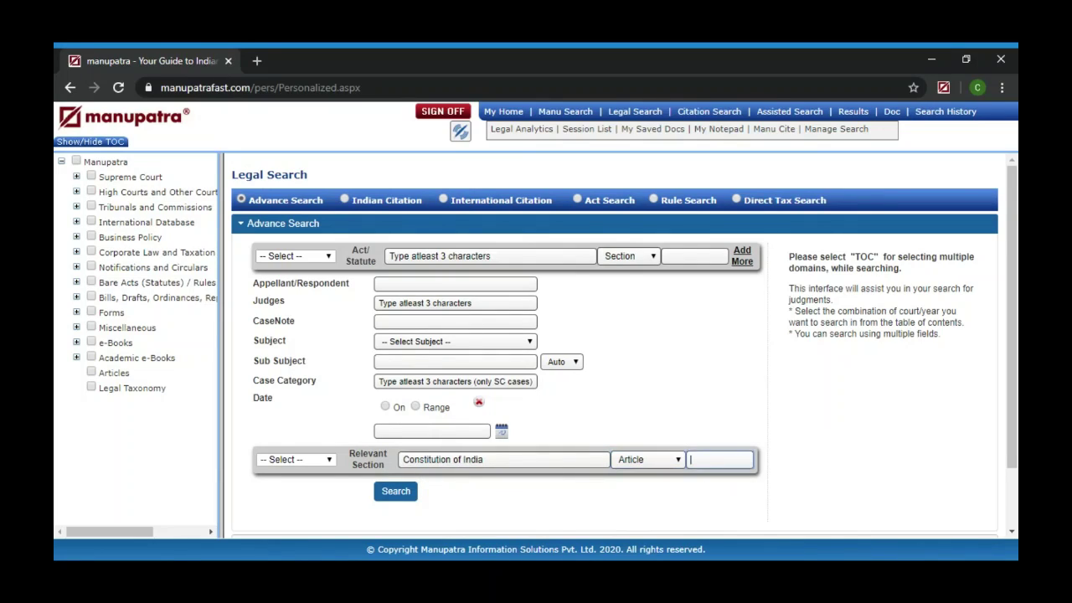
pyautogui.write('265')
pyautogui.click(752, 517)
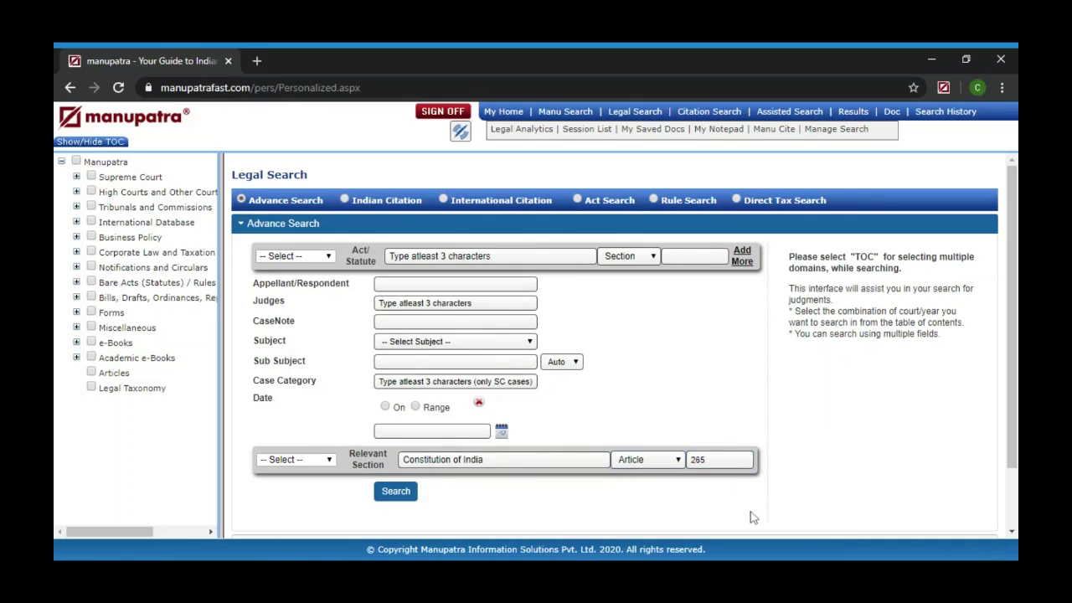
pyautogui.click(396, 495)
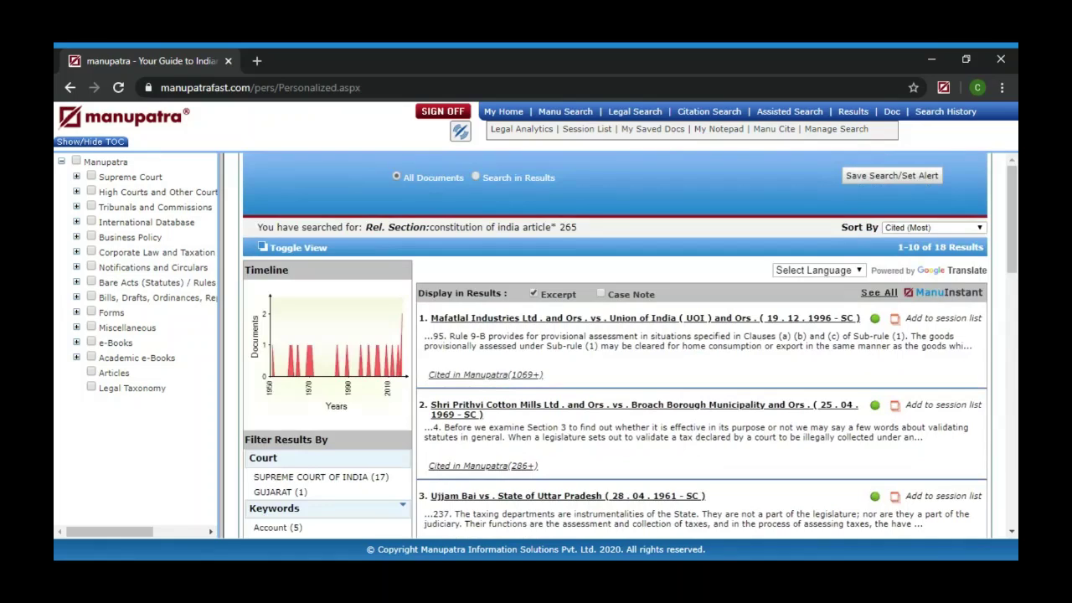
# Open the Mafatlal Industries Ltd. vs. Union of India judgment and examine its coram, counsels, relevant section and cited cases
pyautogui.click(754, 322)
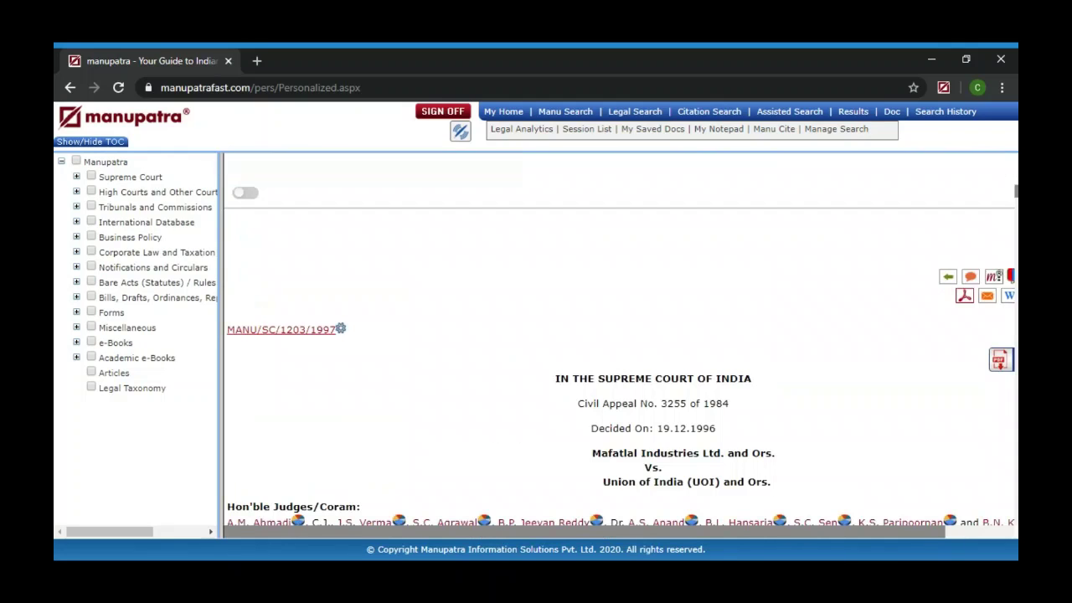
pyautogui.scroll(3, 621, 355)
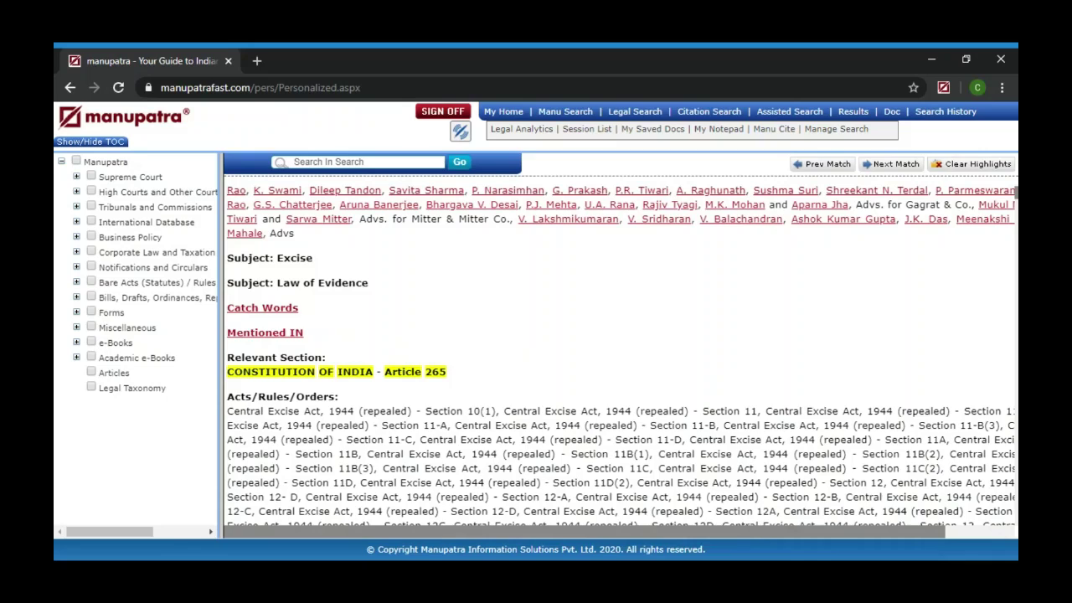
pyautogui.scroll(7, 621, 355)
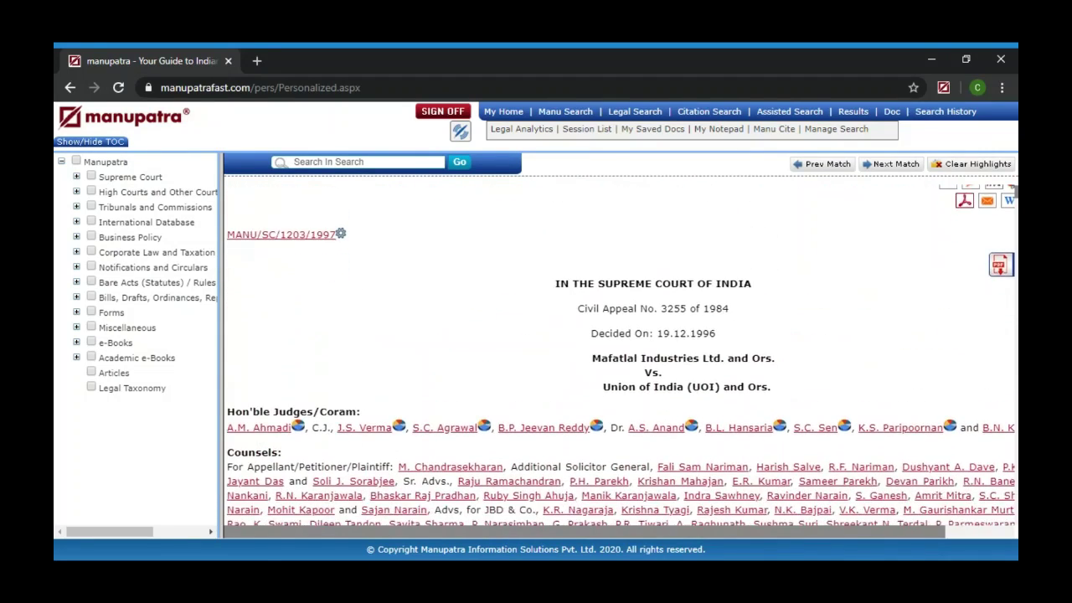
pyautogui.scroll(-1, 621, 355)
pyautogui.scroll(-10, 621, 355)
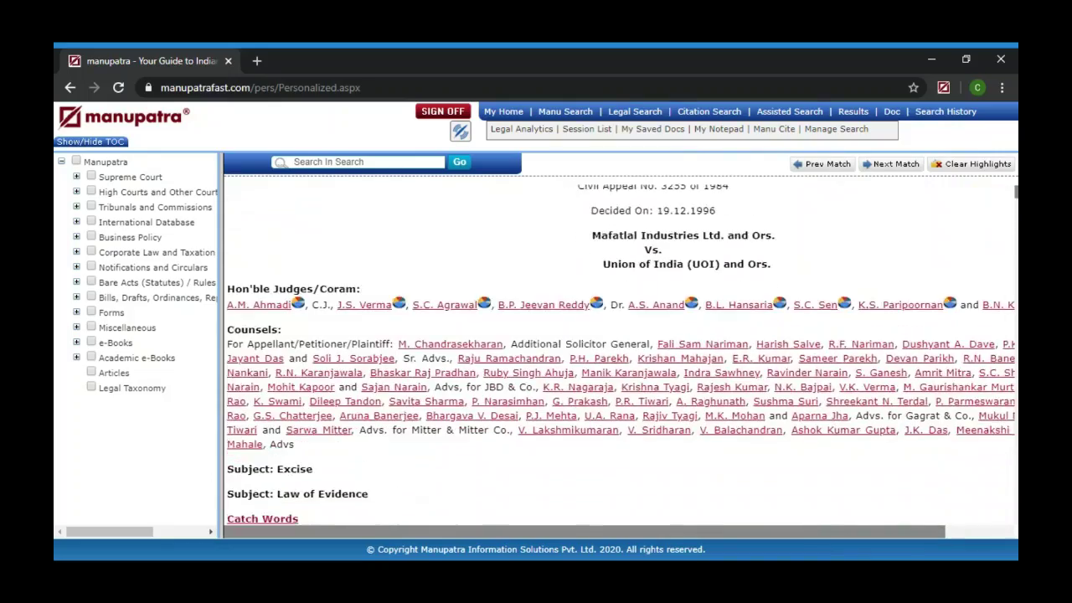
pyautogui.scroll(-10, 621, 355)
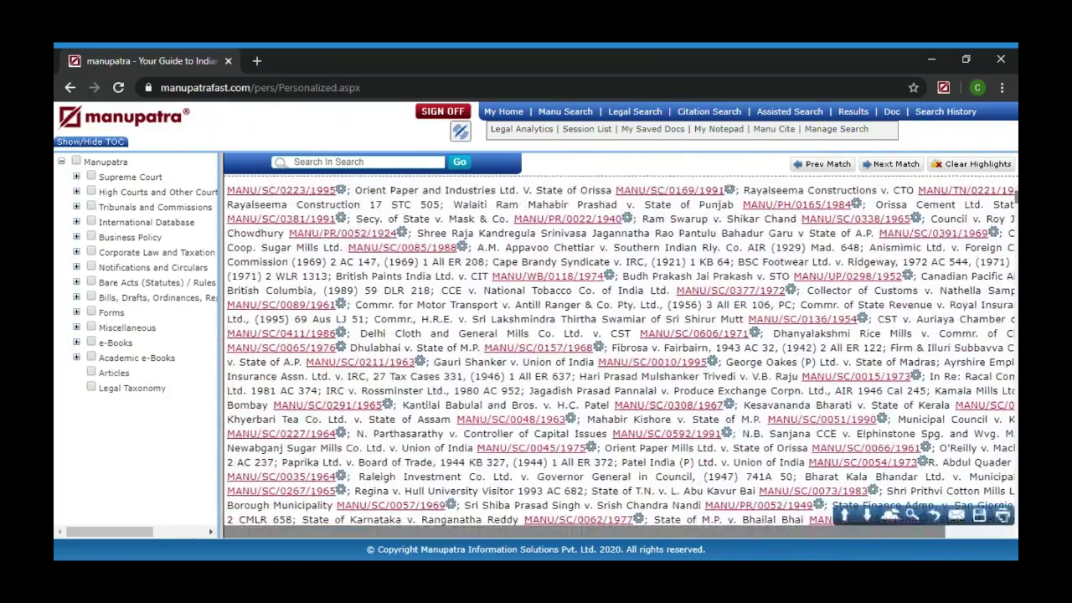
pyautogui.press('Home')
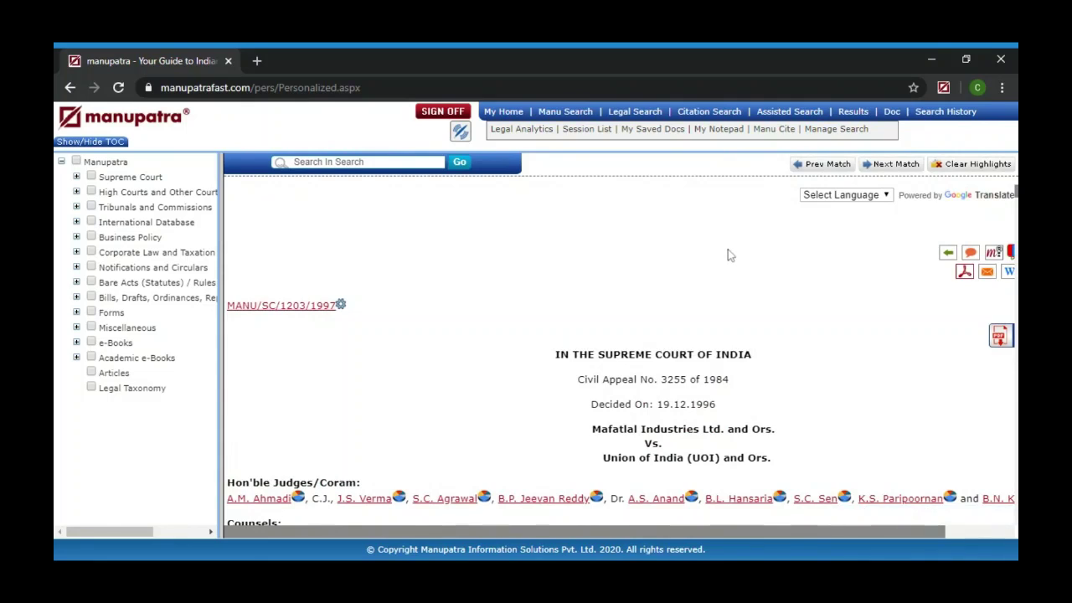
# Run a new Legal Search for the appellant/respondent "konkan railway" and check the red flag on the first result
pyautogui.click(631, 115)
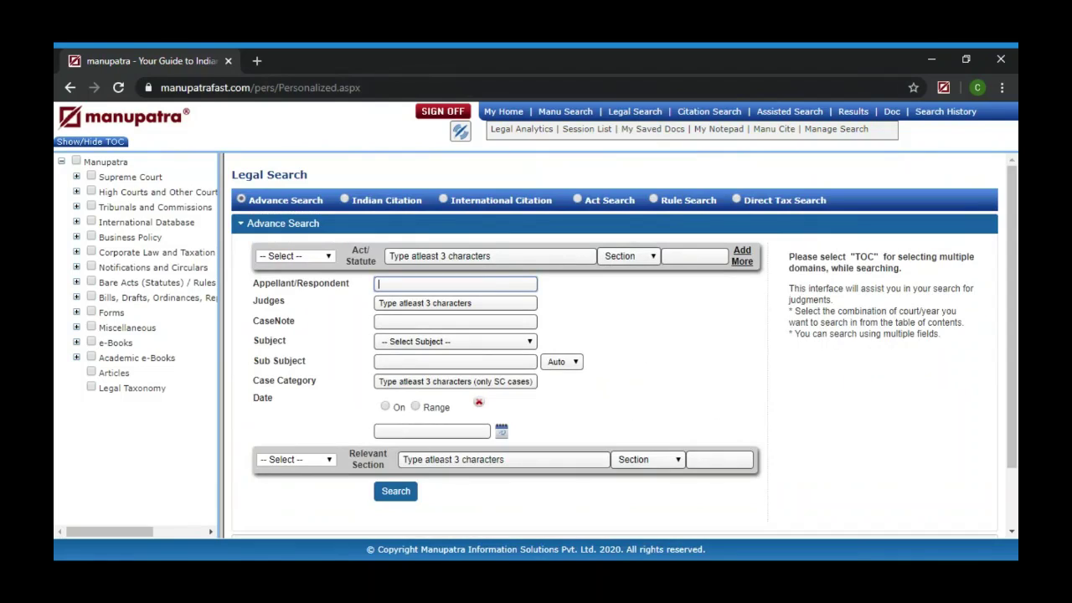
pyautogui.write('konkan railway')
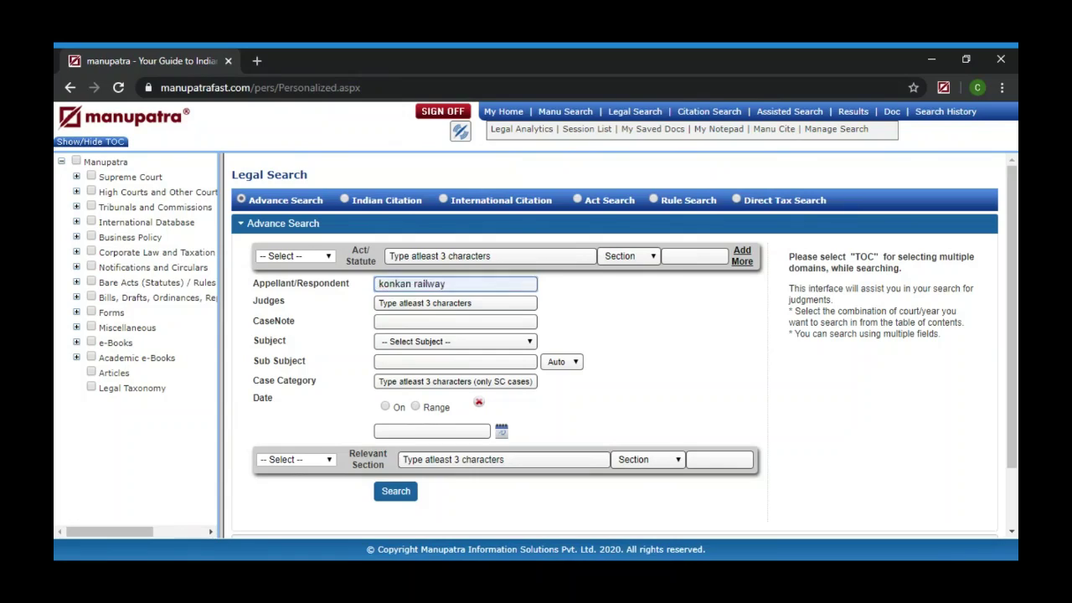
pyautogui.click(398, 497)
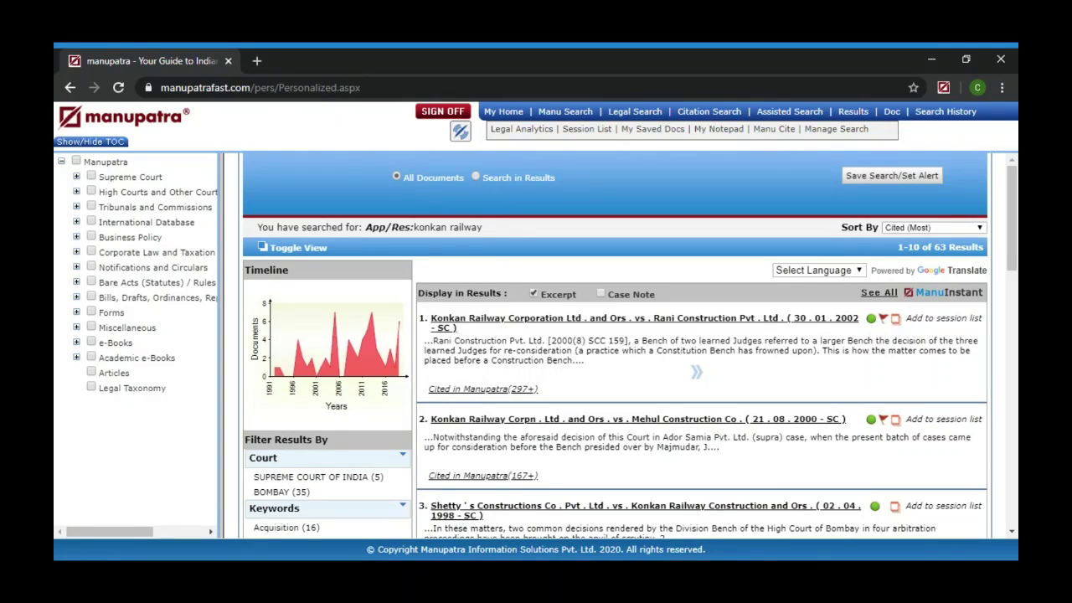
pyautogui.click(884, 320)
# Set up an Assisted Search for all of the words "visitation right* maintenance" and none of the words "minor"
pyautogui.click(771, 117)
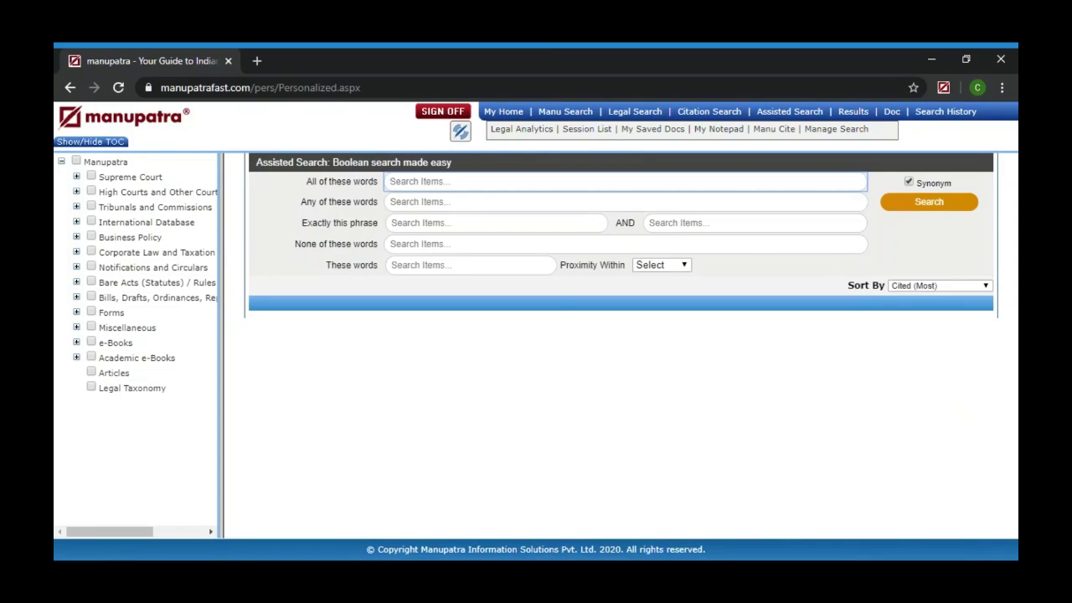
pyautogui.write('visitation right*')
pyautogui.write('maintenance')
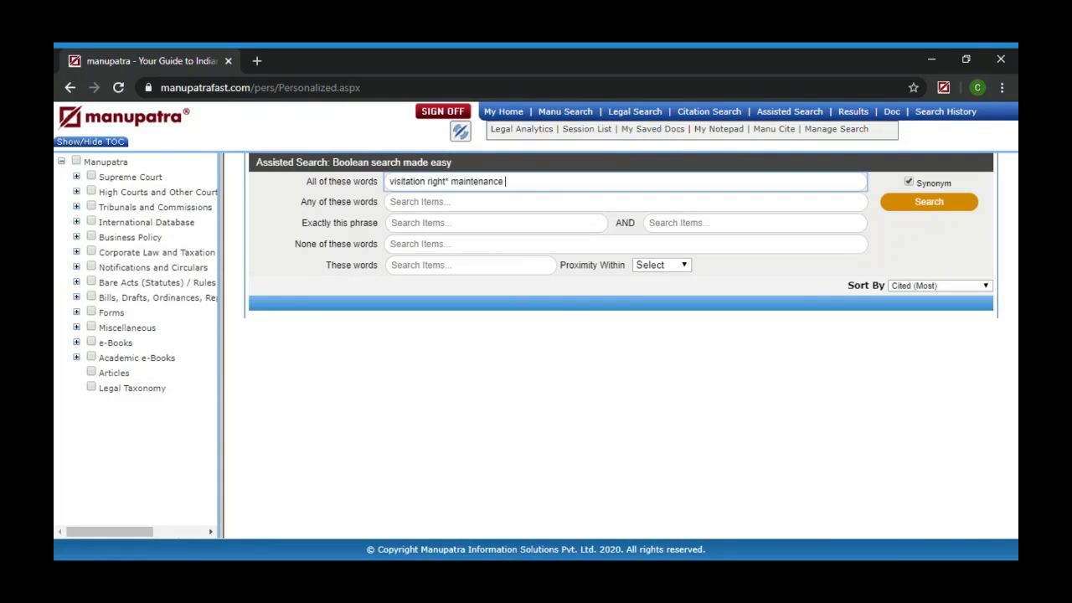
pyautogui.click(402, 244)
pyautogui.write('minor')
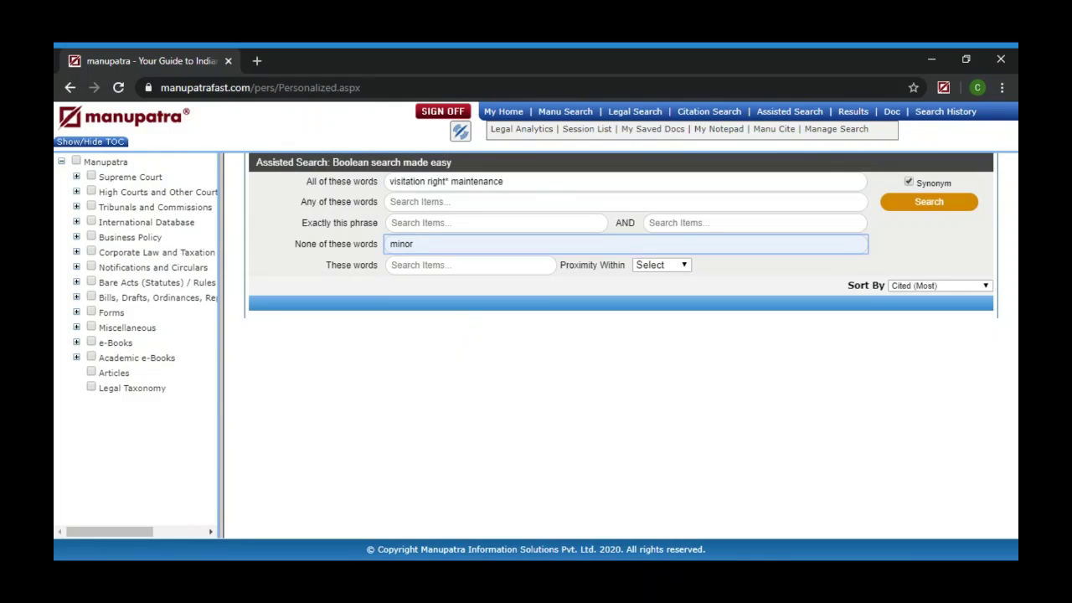
# Add "father" to the required words, run the Assisted Search and filter the results to the Supreme Court of India
pyautogui.click(503, 181)
pyautogui.write('father')
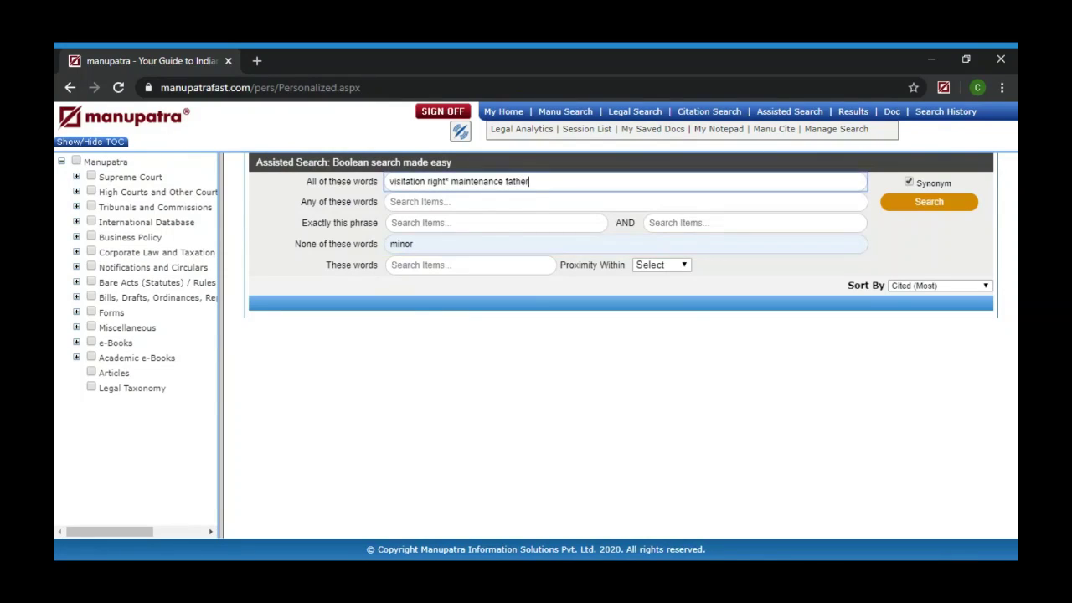
pyautogui.click(952, 206)
pyautogui.click(928, 203)
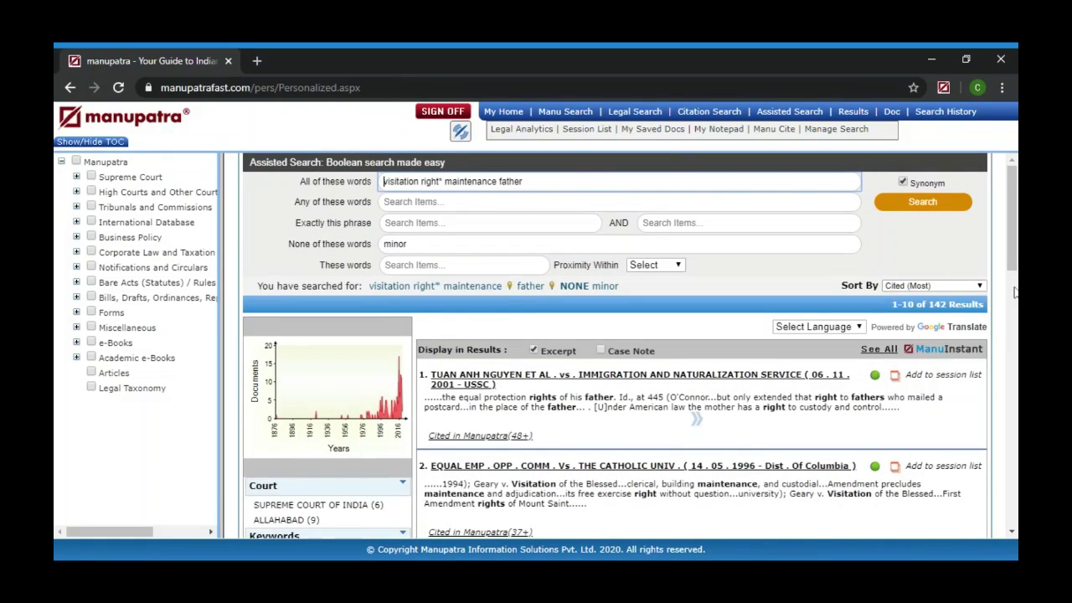
pyautogui.scroll(-2, 628, 352)
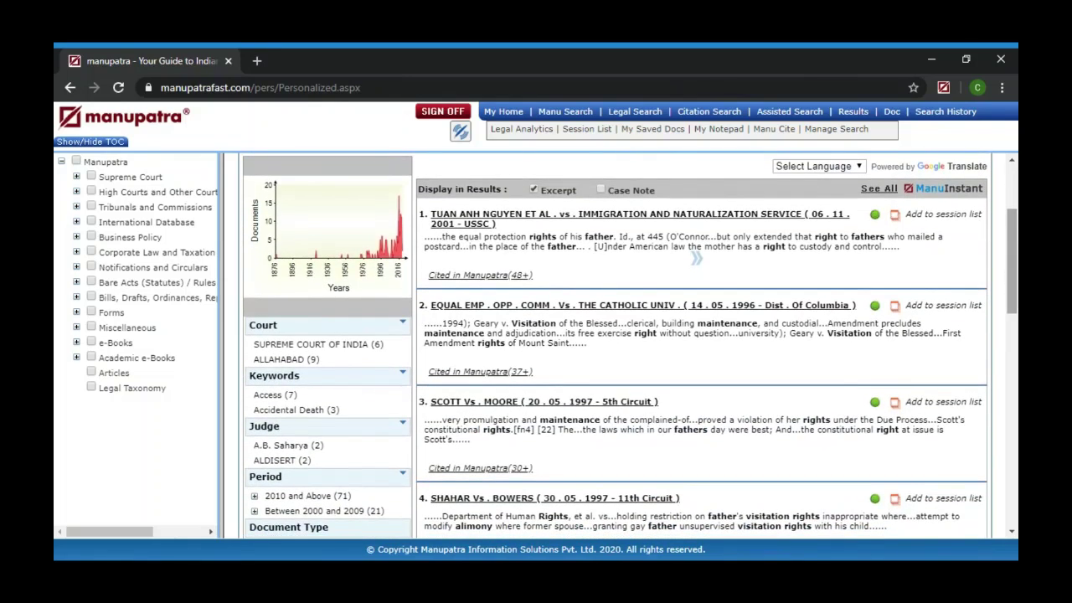
pyautogui.click(349, 345)
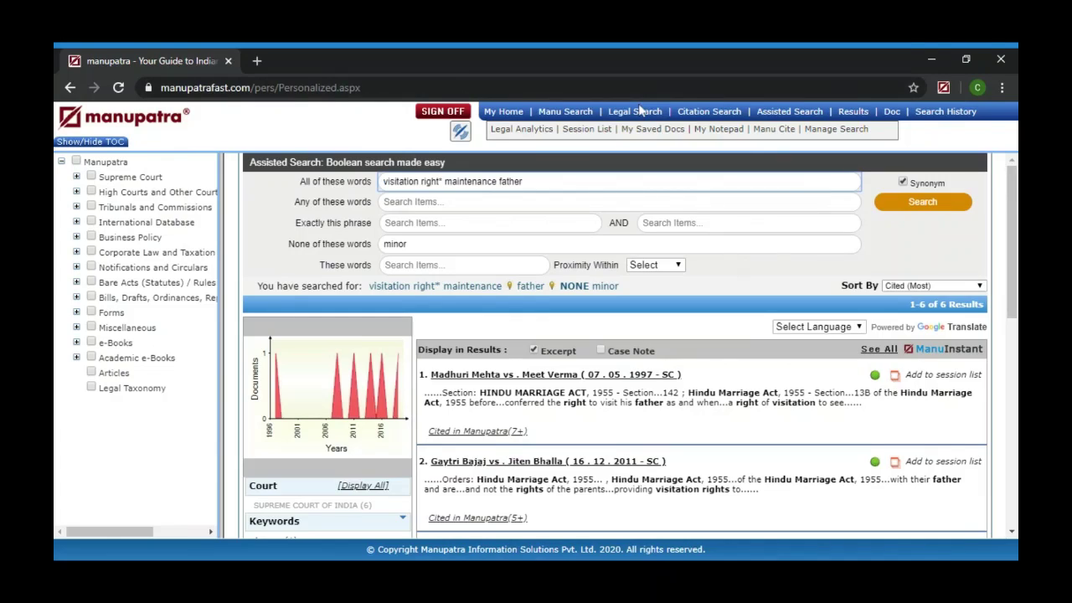
# Open a blank Assisted Search form and look at its proximity search option
pyautogui.click(779, 112)
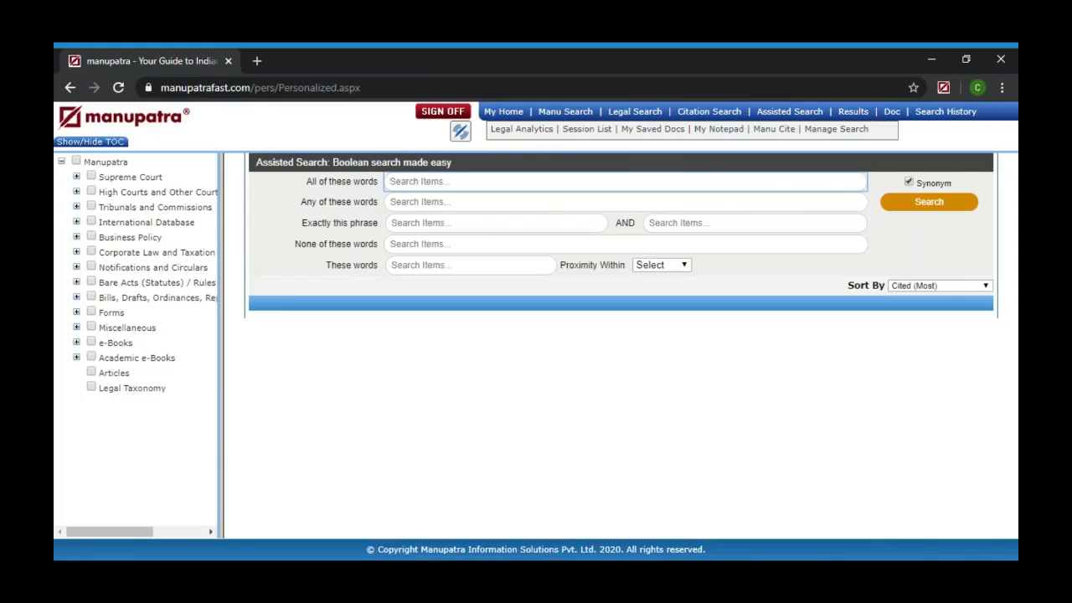
pyautogui.click(469, 264)
pyautogui.click(614, 323)
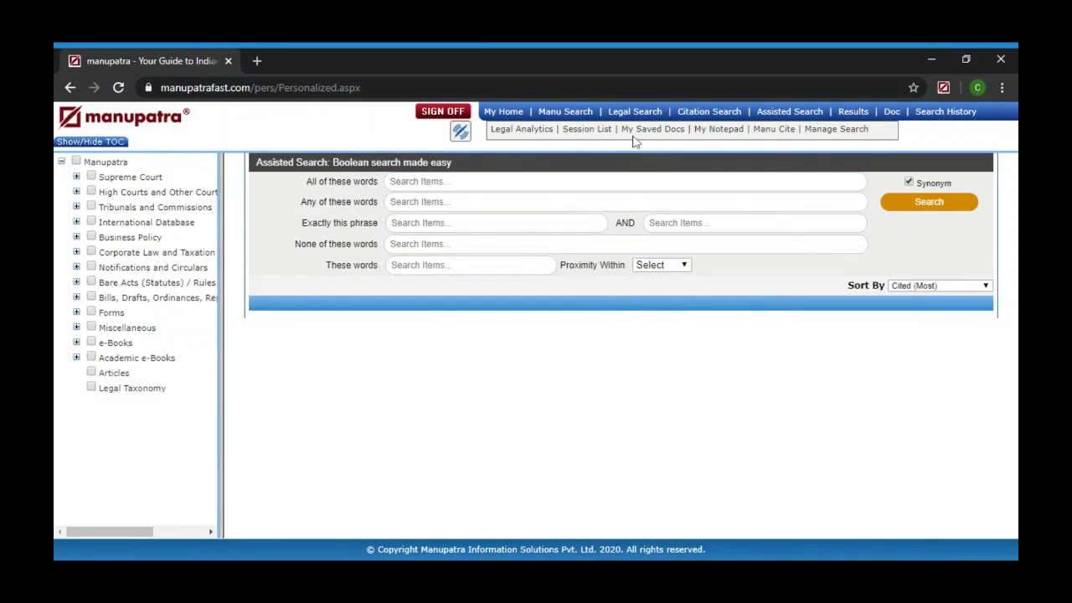
# Open Citation Search and set the Indian citation's publisher to MLJ and its year to 2019
pyautogui.click(703, 117)
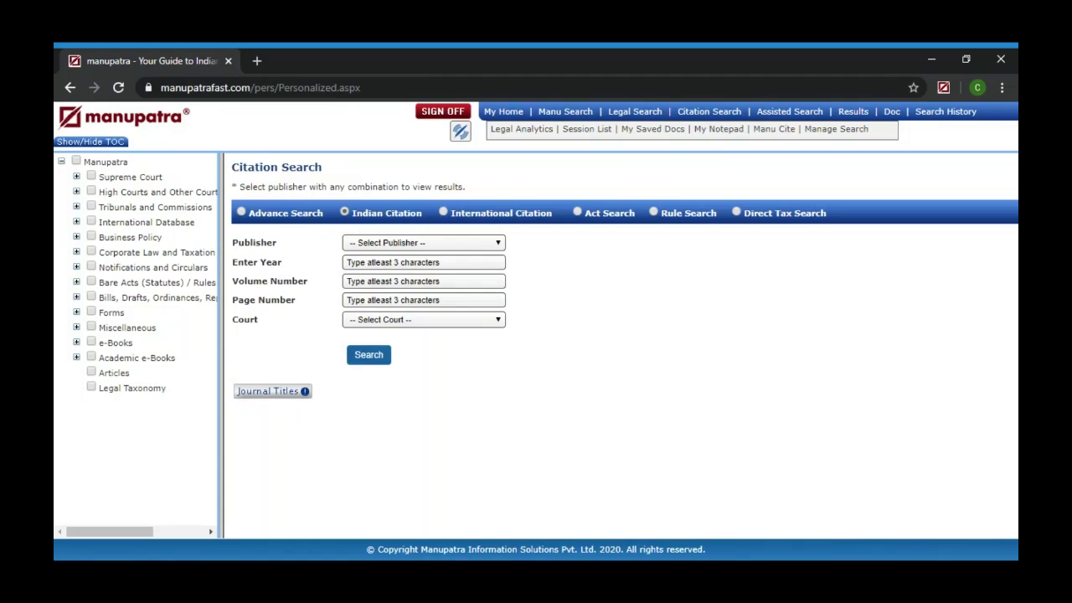
pyautogui.click(499, 243)
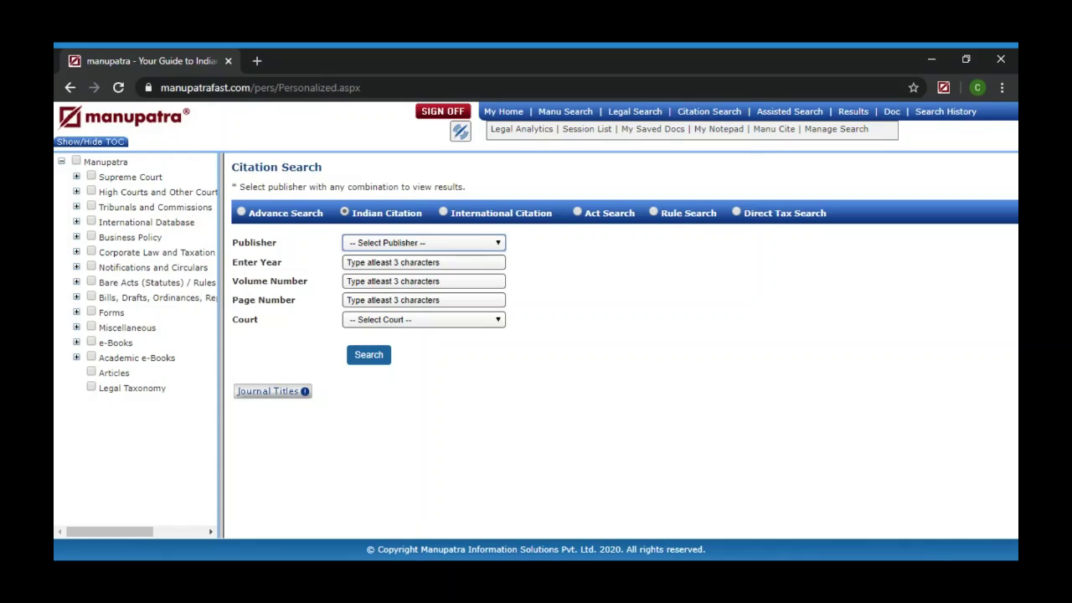
pyautogui.press('m')
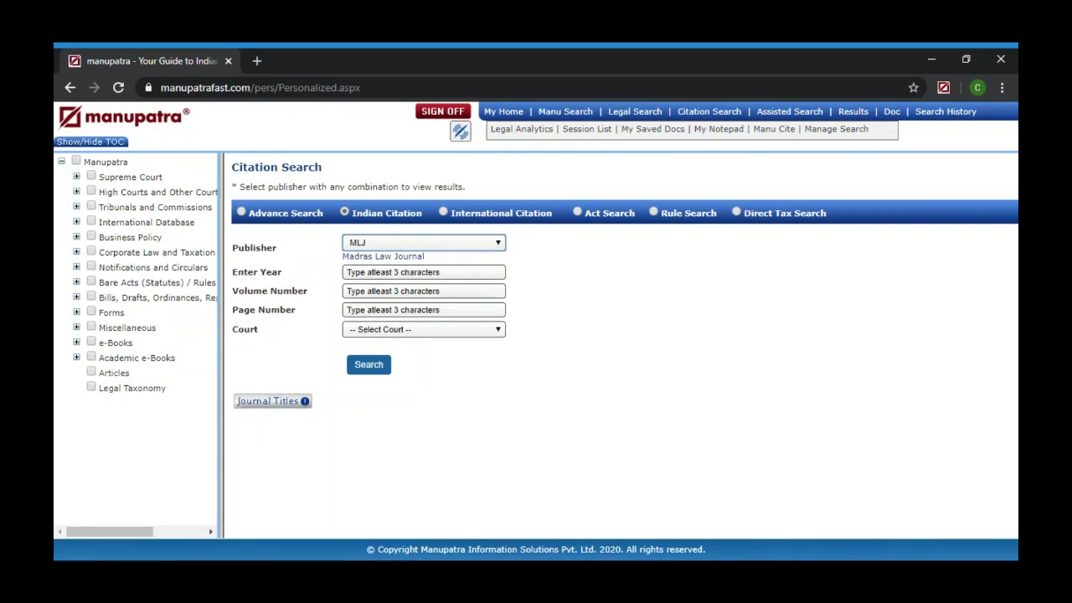
pyautogui.click(346, 276)
pyautogui.write('2019')
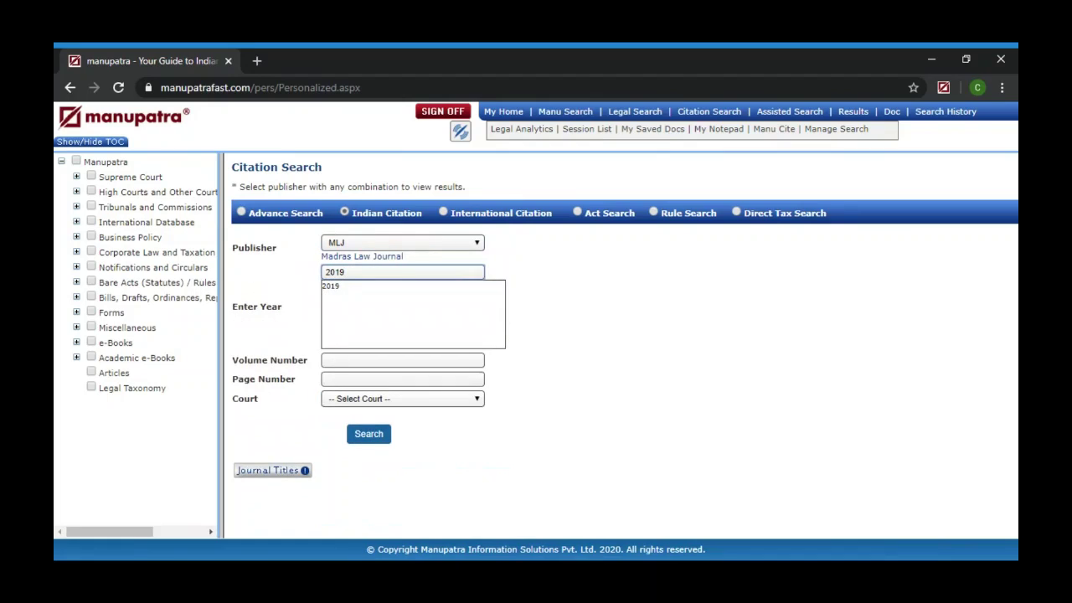
pyautogui.click(338, 291)
pyautogui.click(347, 294)
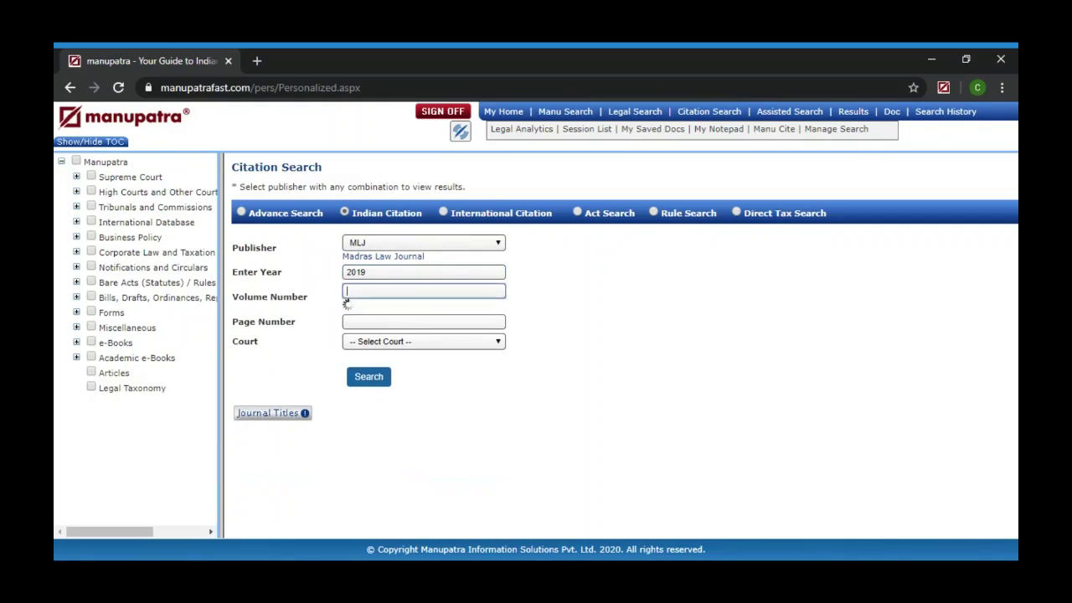
# Search the MLJ citation with volume 8 and page number 117, and open the judgment MANU/SC/1538/2019
pyautogui.write('8')
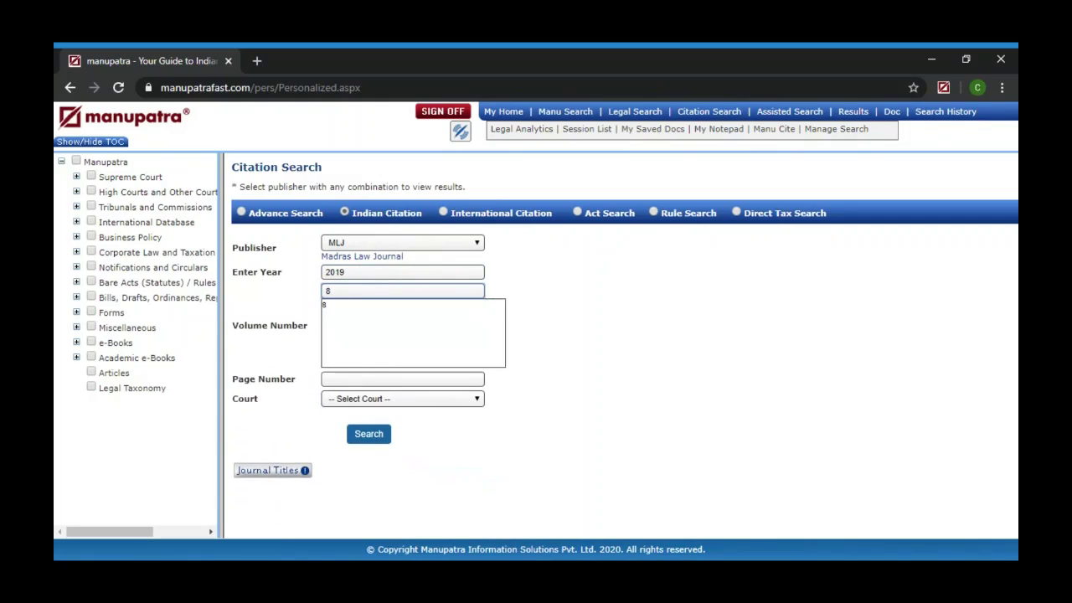
pyautogui.click(339, 306)
pyautogui.click(352, 310)
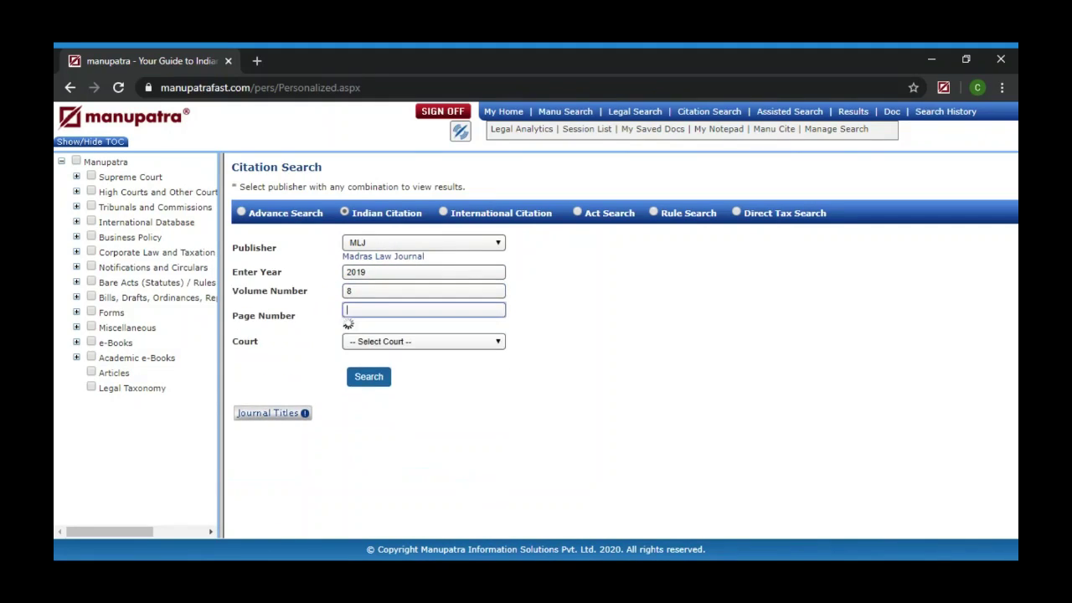
pyautogui.write('117')
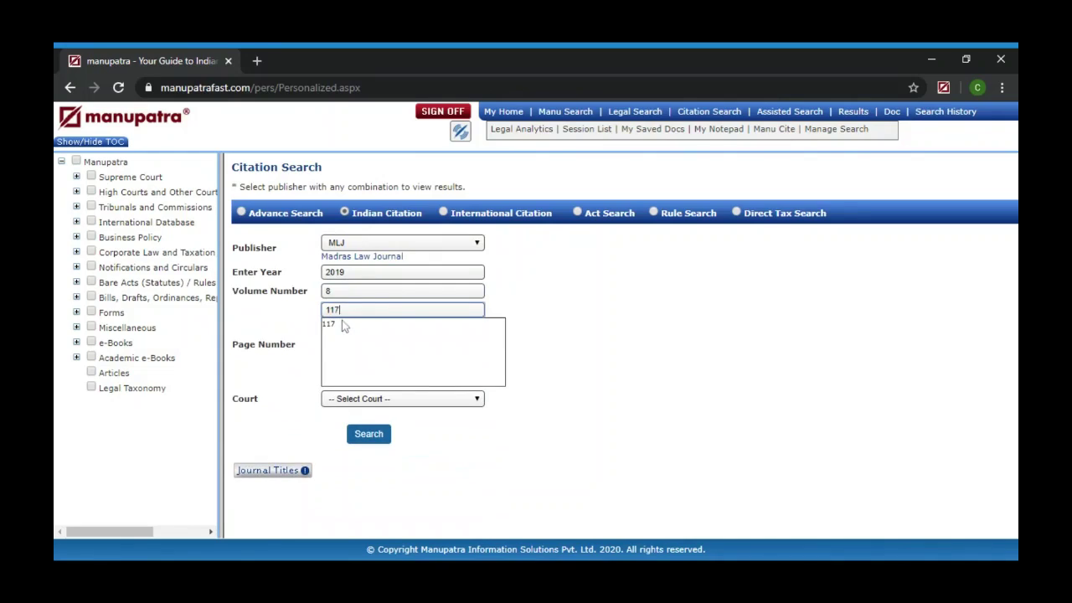
pyautogui.click(340, 325)
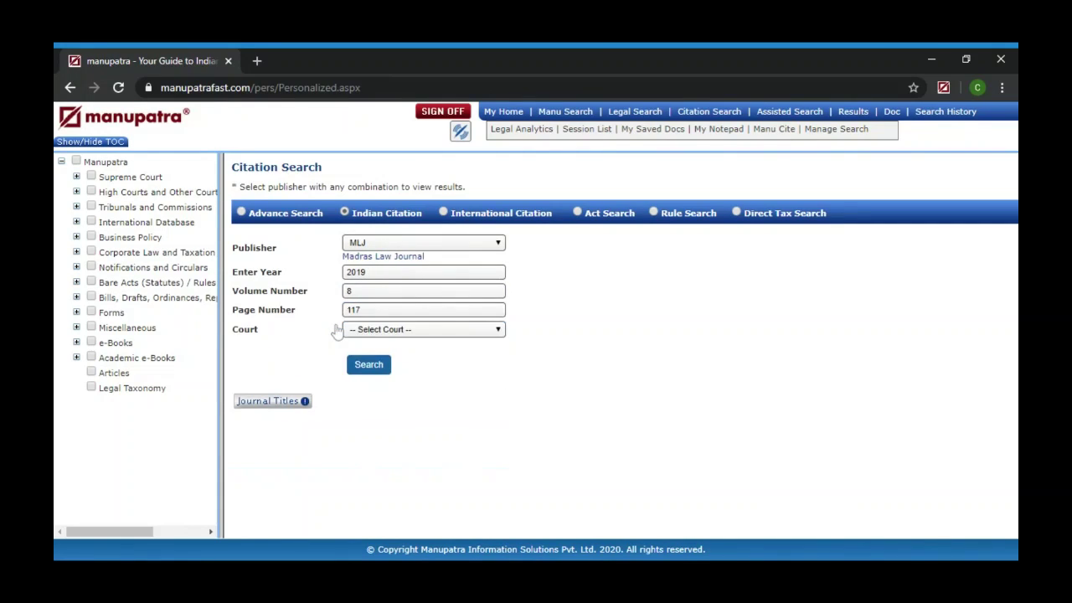
pyautogui.click(369, 365)
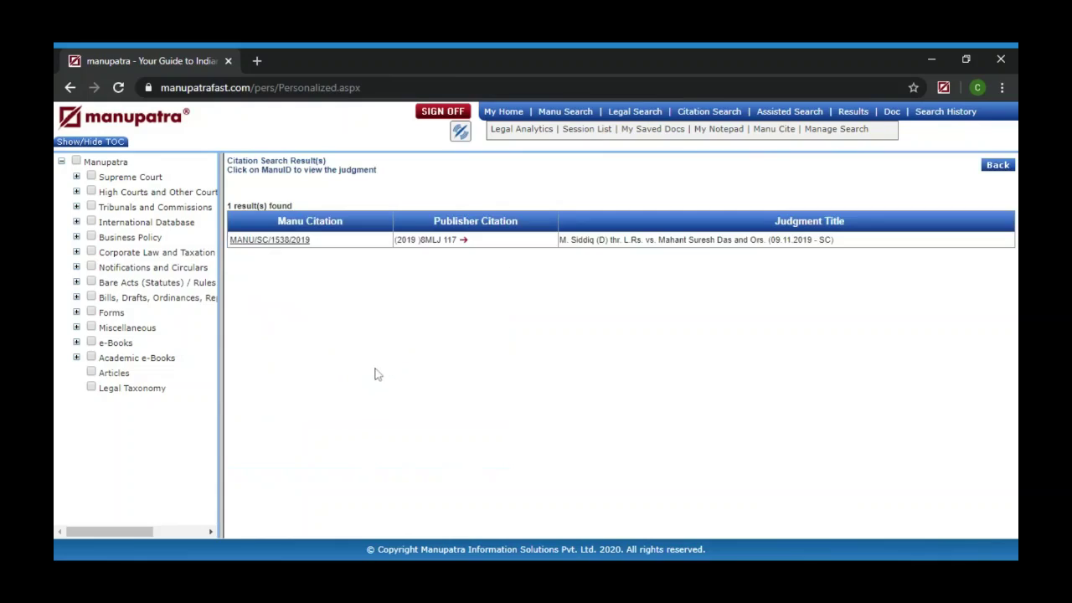
pyautogui.click(281, 240)
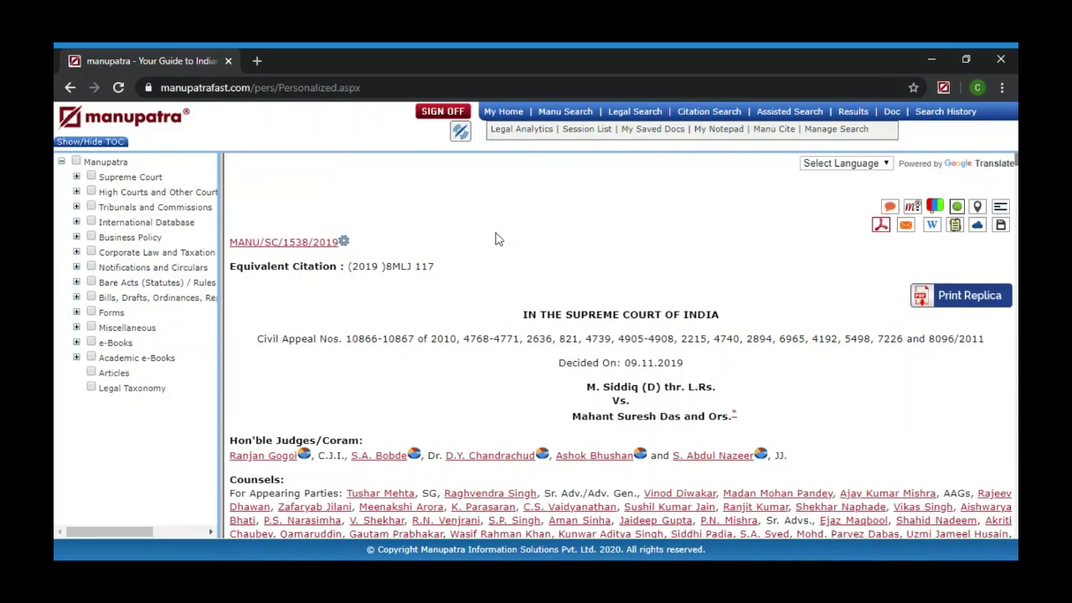
pyautogui.scroll(-1, 502, 235)
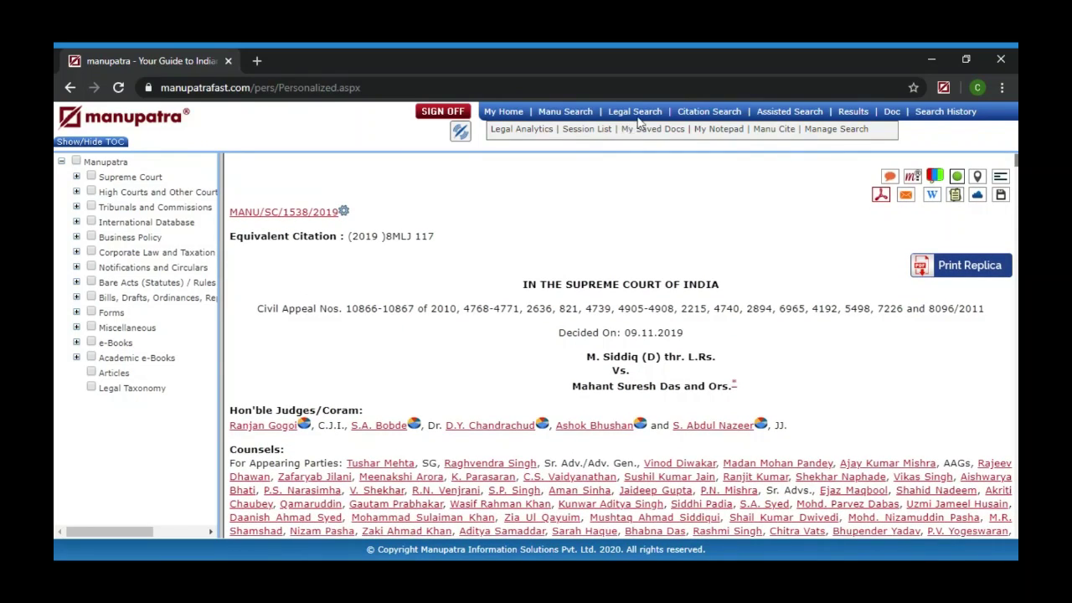
pyautogui.click(702, 114)
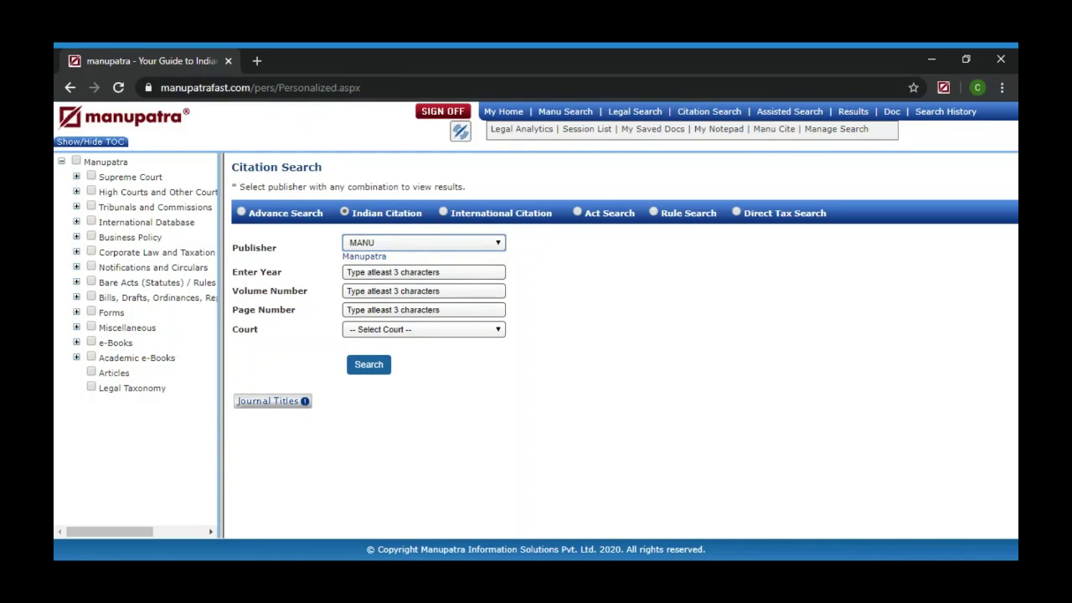
pyautogui.click(346, 313)
pyautogui.write('0')
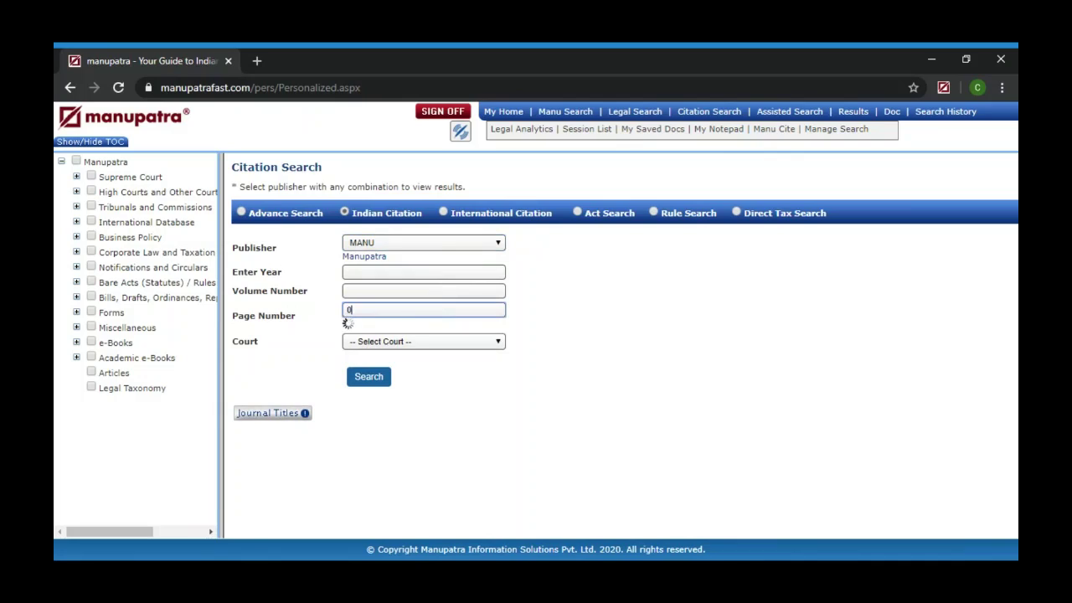
pyautogui.write('444')
pyautogui.click(361, 272)
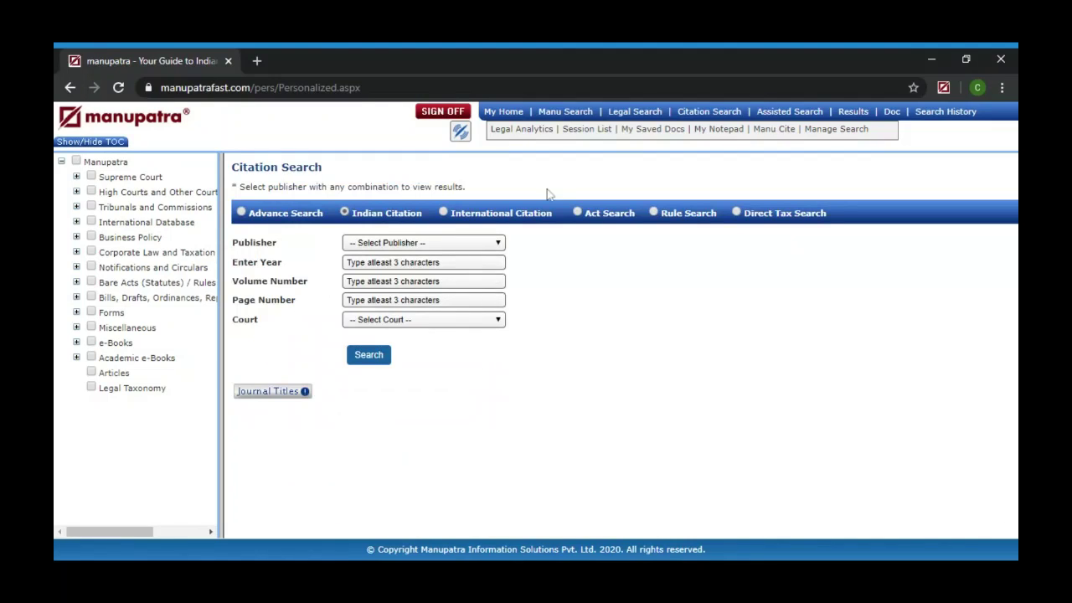
# Set the Indian citation's publisher to MANU and its year to 1994
pyautogui.click(479, 248)
pyautogui.click(475, 253)
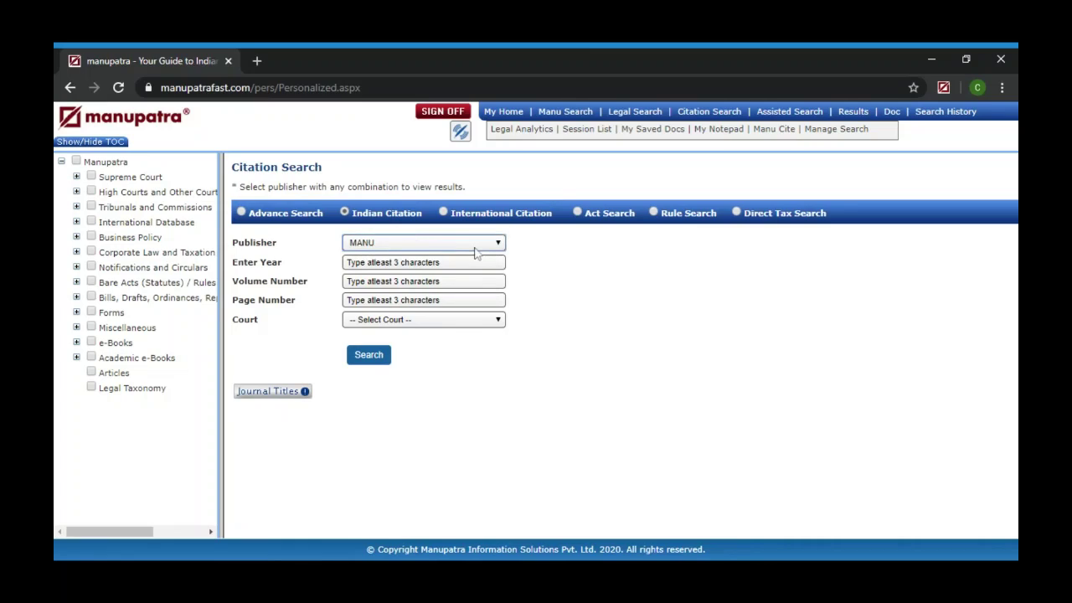
pyautogui.click(351, 276)
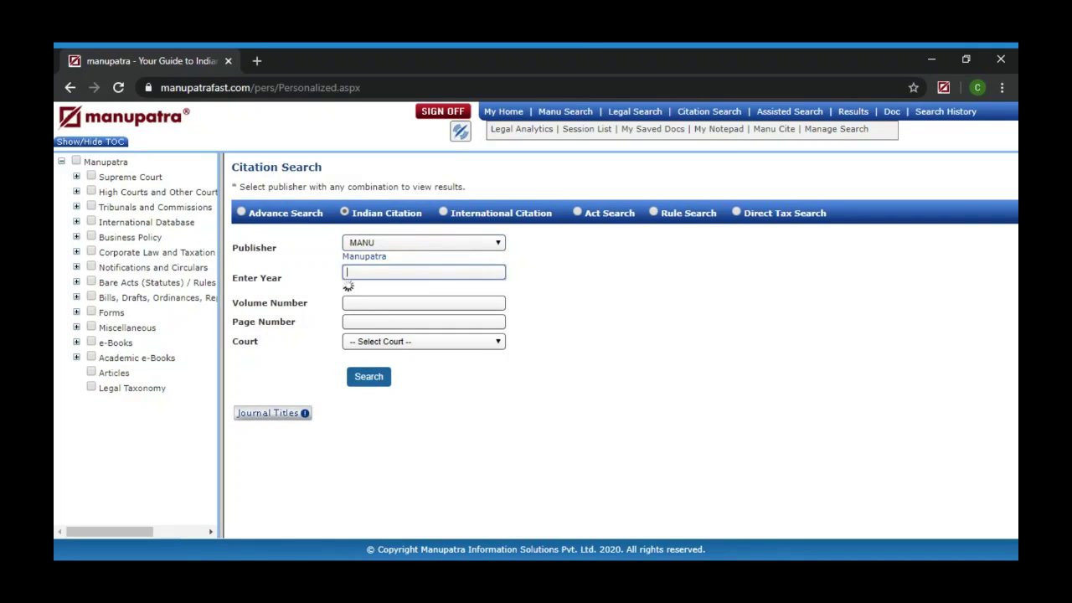
pyautogui.write('1994')
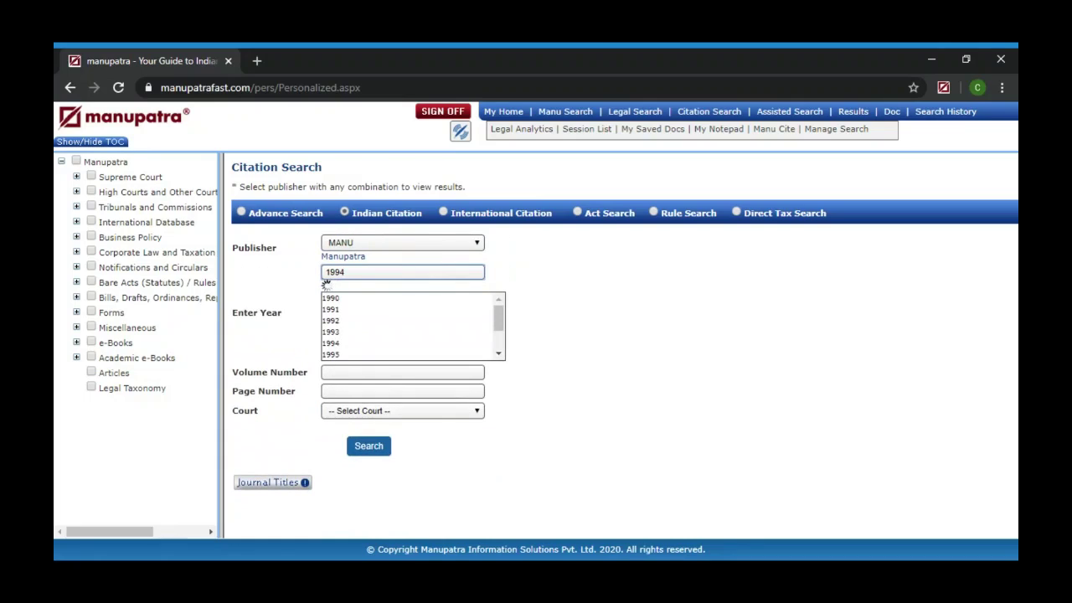
pyautogui.click(388, 293)
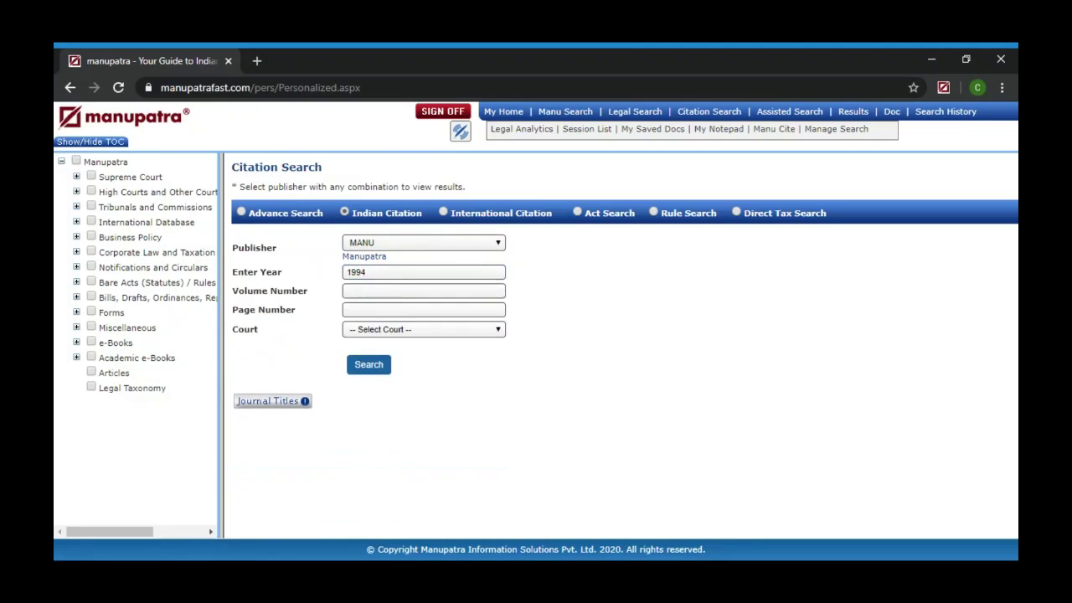
# Search the MANU citation with page number 0444 and open the Supreme Court judgment MANU/SC/0444/1994
pyautogui.click(346, 315)
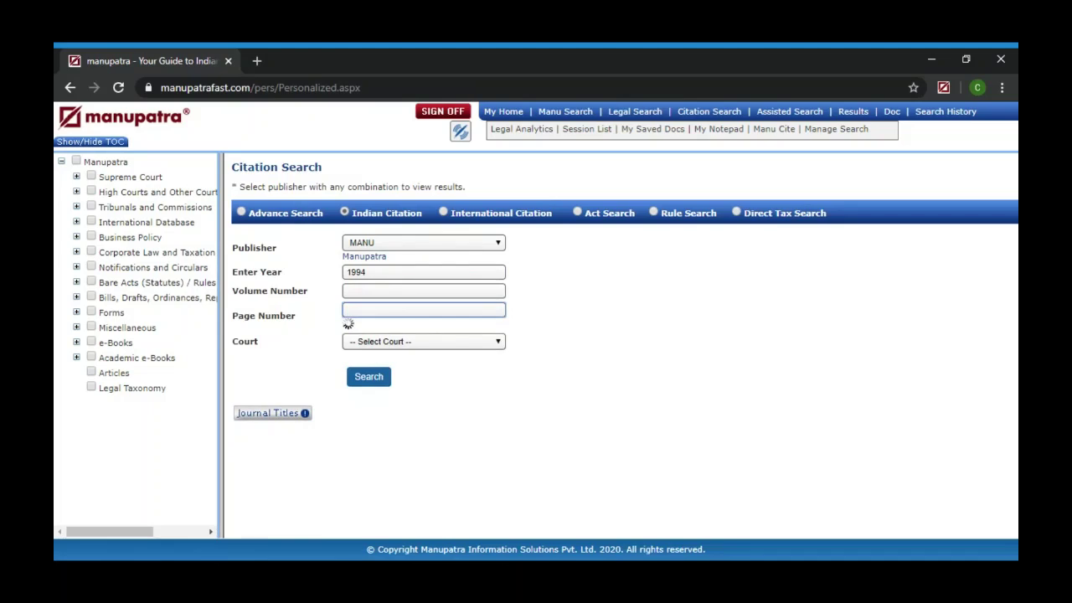
pyautogui.write('0')
pyautogui.write('444')
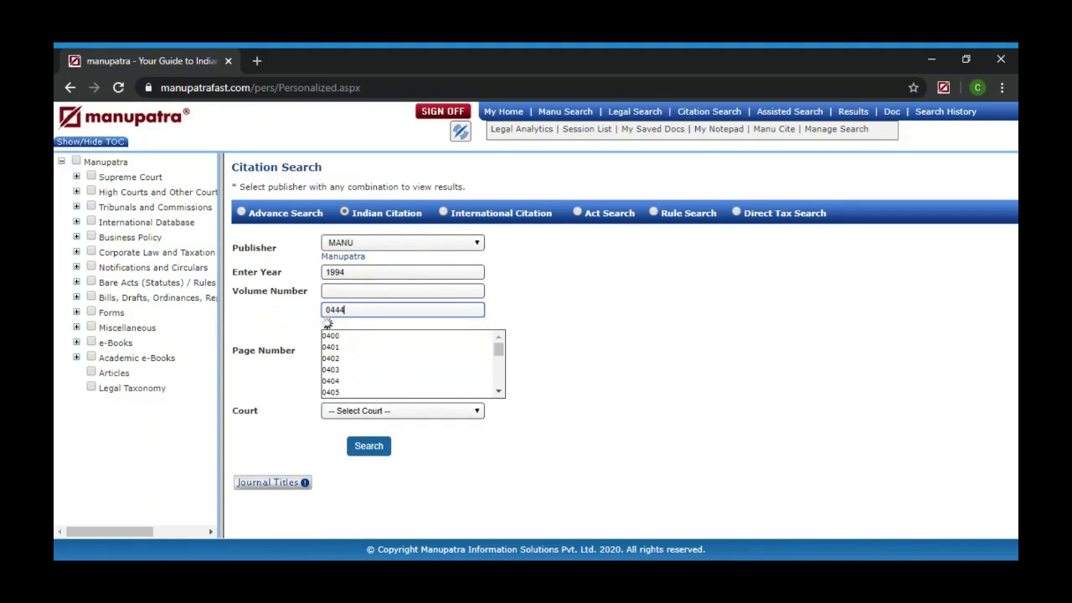
pyautogui.click(343, 325)
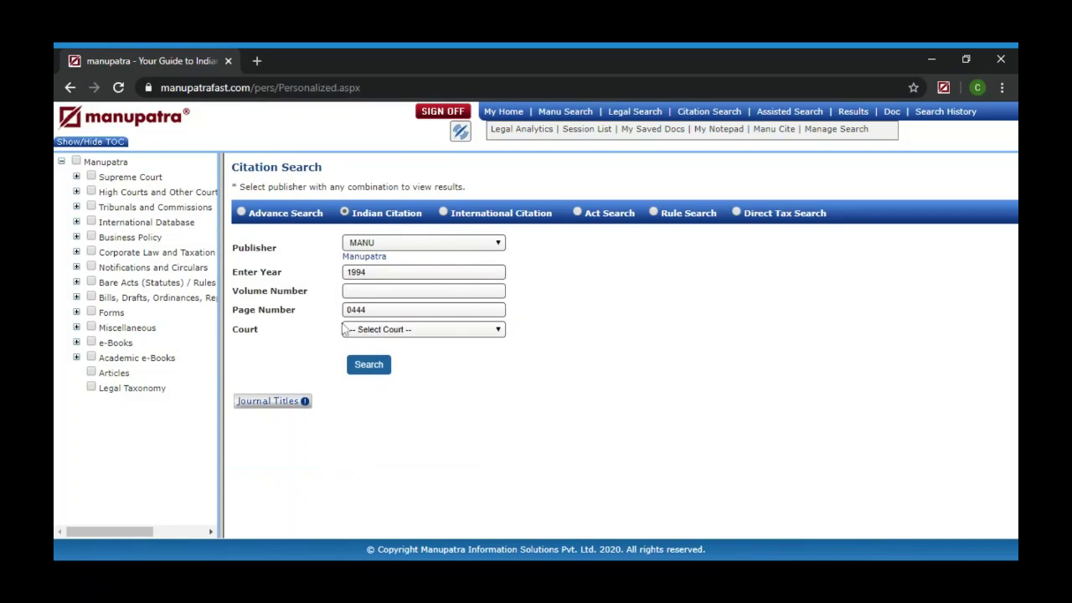
pyautogui.click(367, 367)
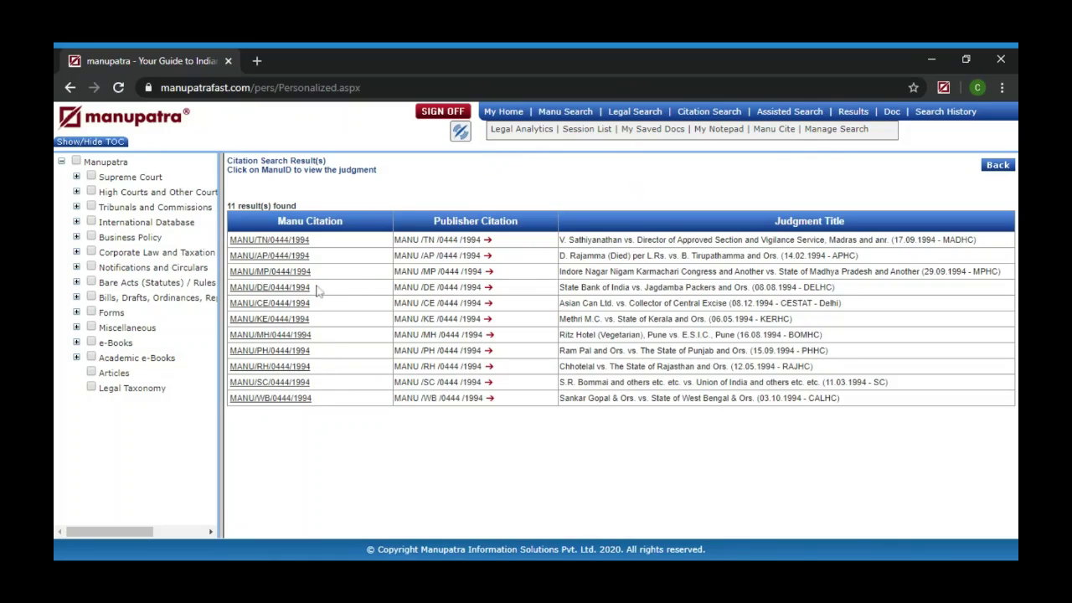
pyautogui.click(293, 384)
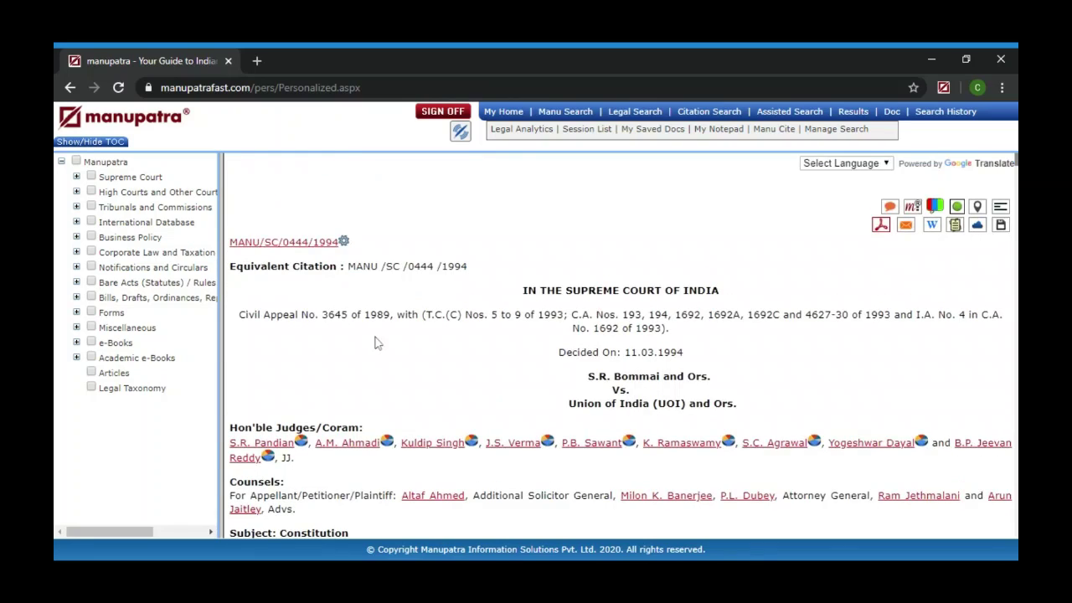
pyautogui.scroll(-1, 377, 342)
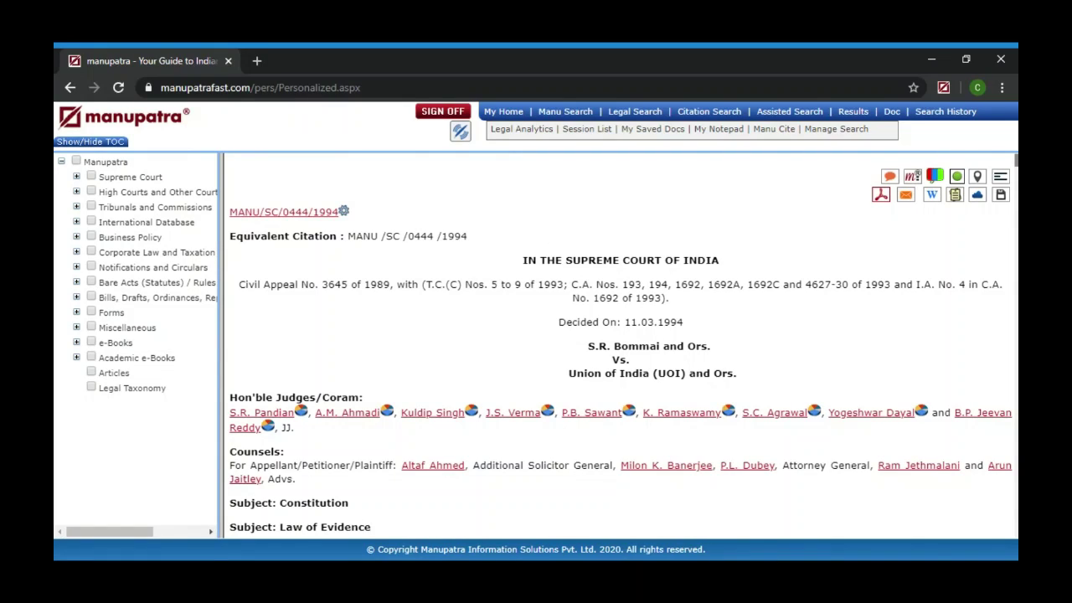
# Revisit the home page, the last opened document and the current search results
pyautogui.click(512, 115)
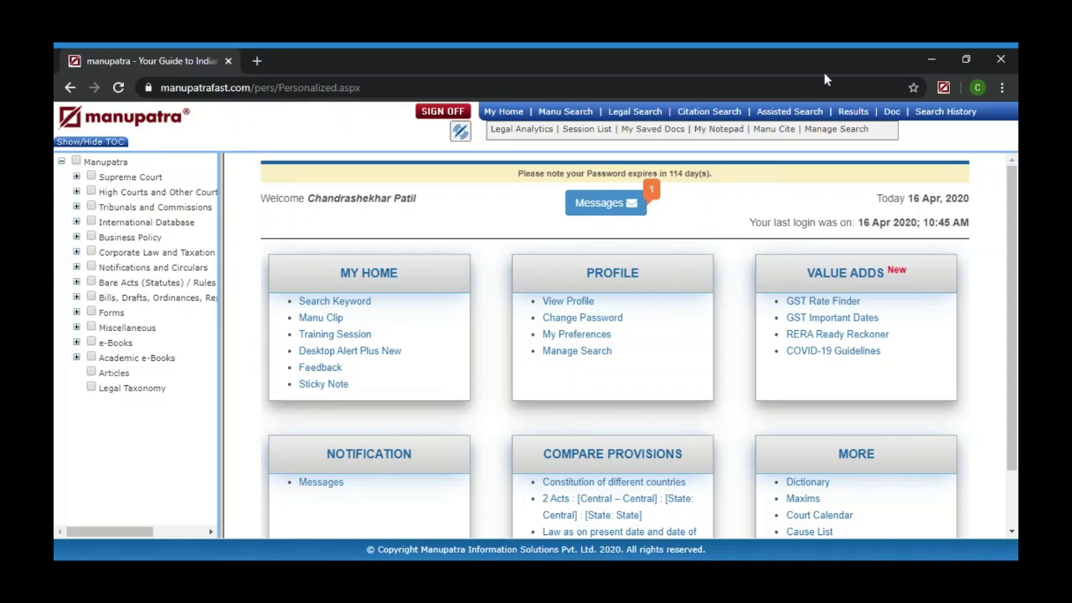
pyautogui.click(893, 114)
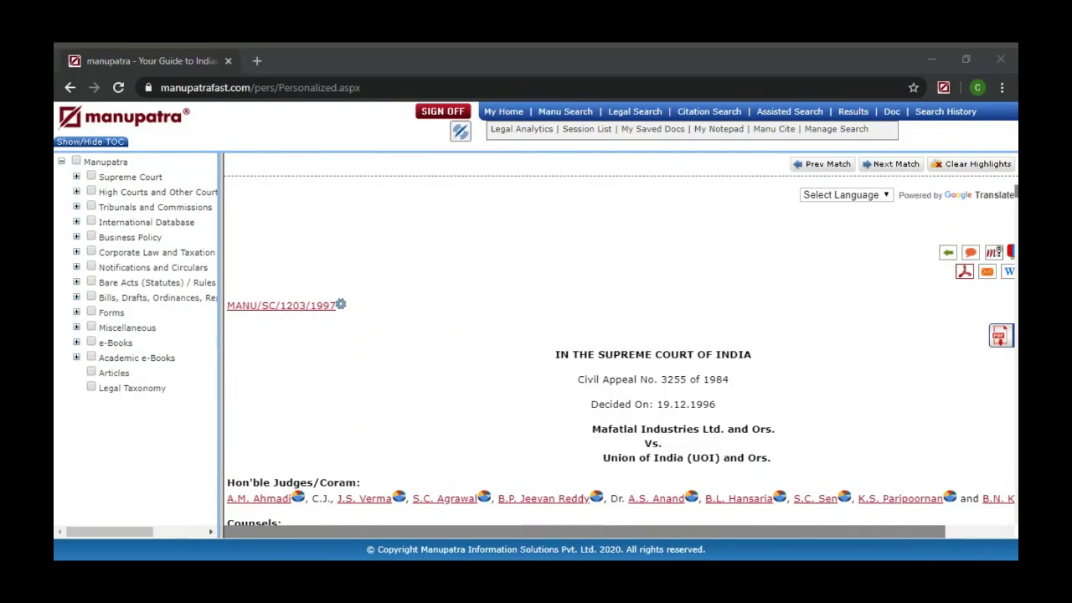
pyautogui.click(624, 277)
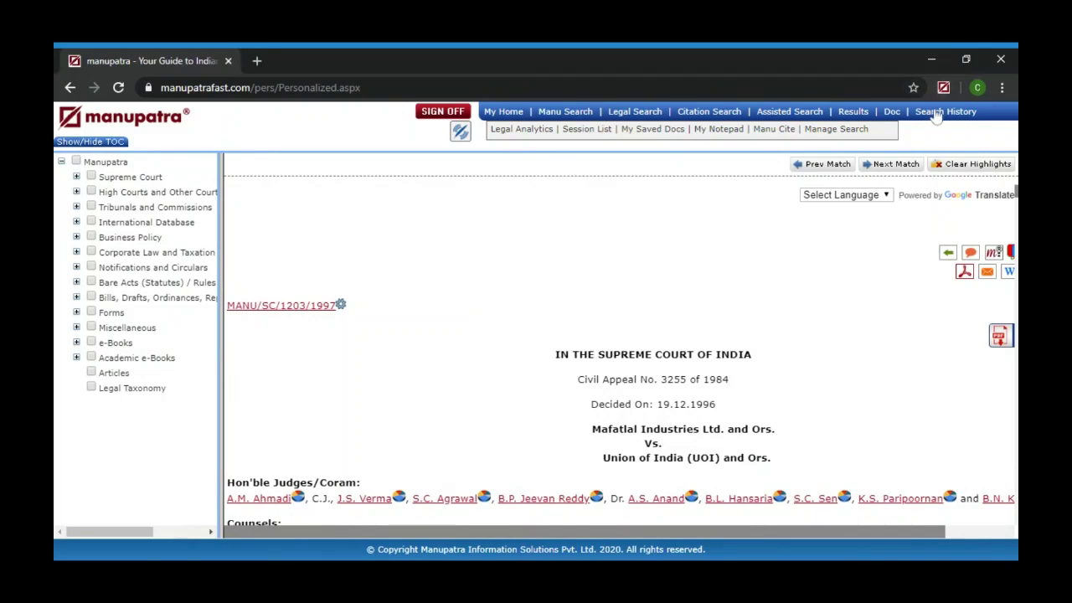
pyautogui.click(854, 114)
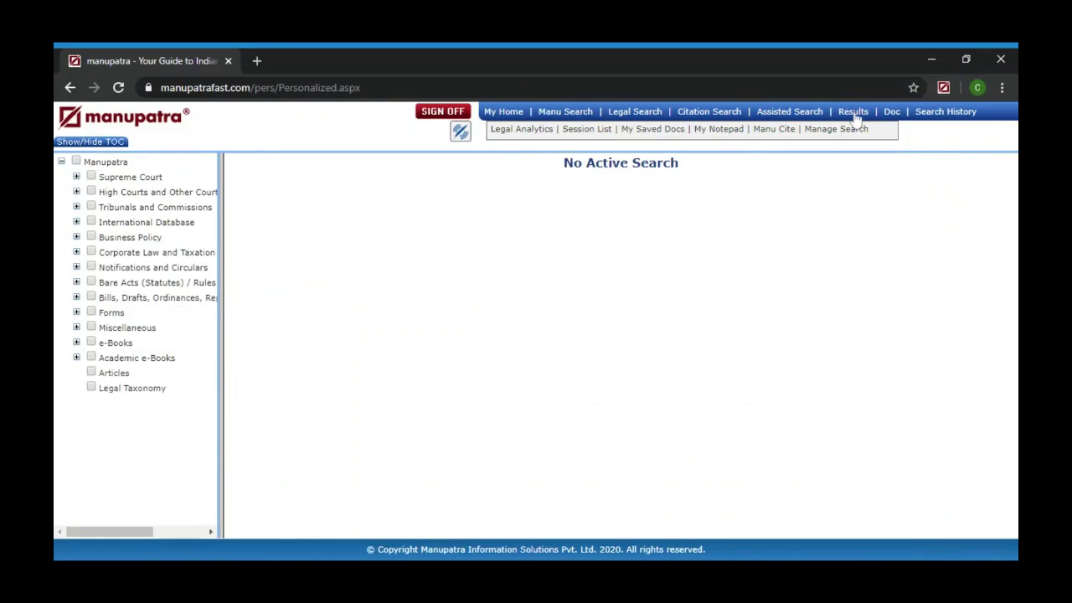
# Rerun the konkan railway party search from the search history and check the second result, against Mehul Construction Co
pyautogui.click(934, 116)
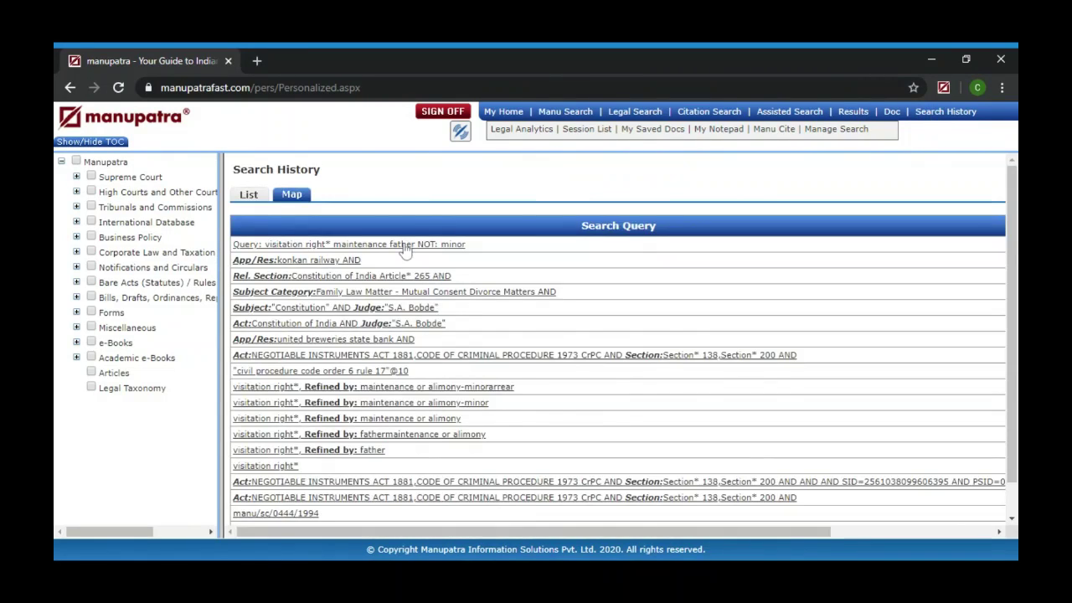
pyautogui.click(345, 262)
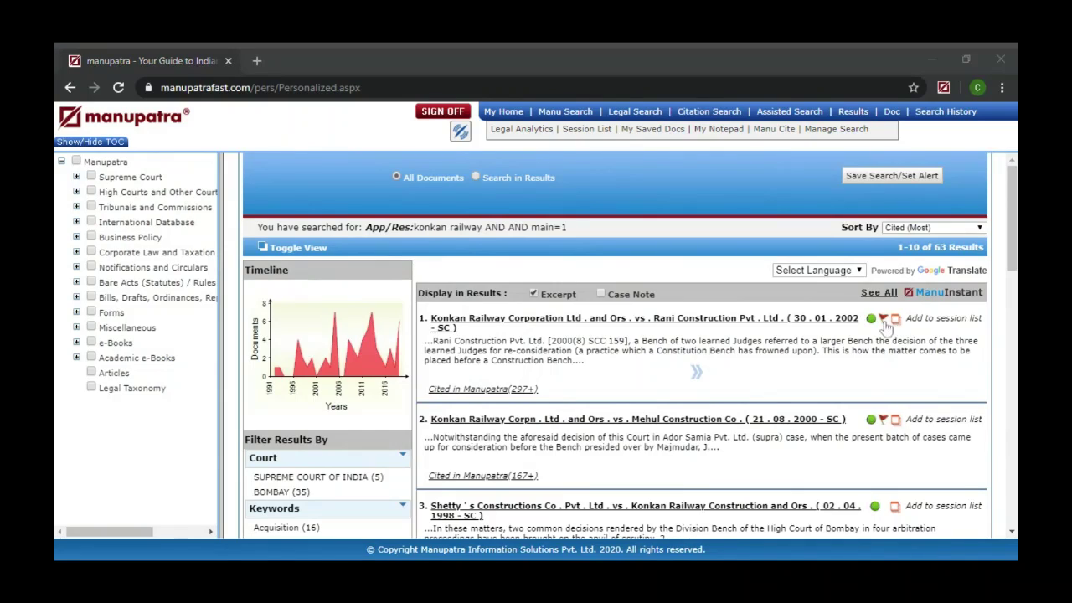
pyautogui.click(898, 429)
pyautogui.click(612, 65)
pyautogui.click(610, 57)
# List the central acts and statutes alphabetically from the table of contents of the central Bare Acts
pyautogui.click(76, 282)
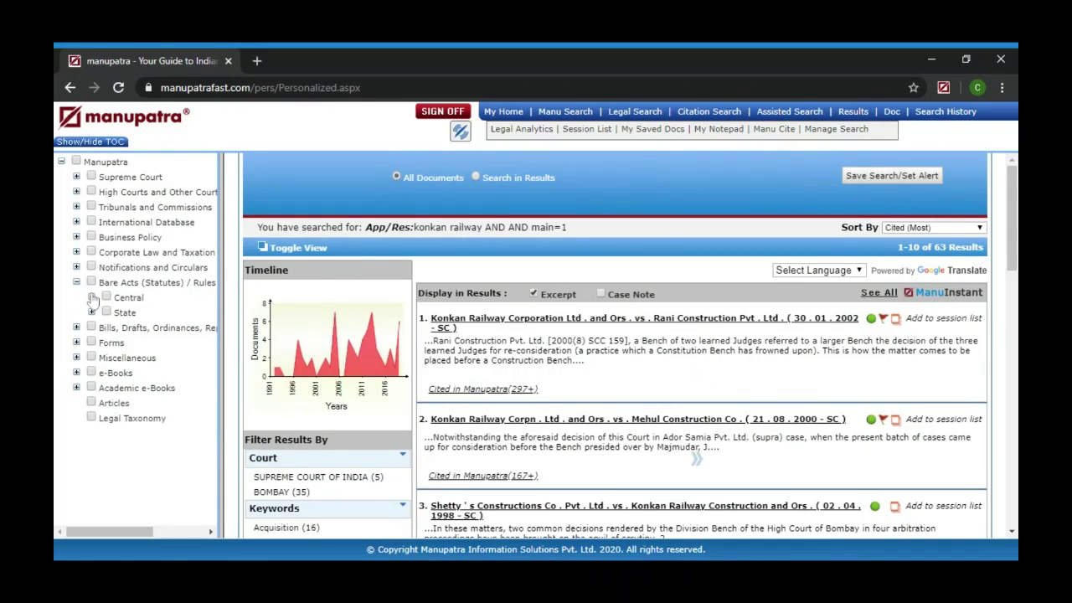
pyautogui.click(91, 297)
pyautogui.click(107, 312)
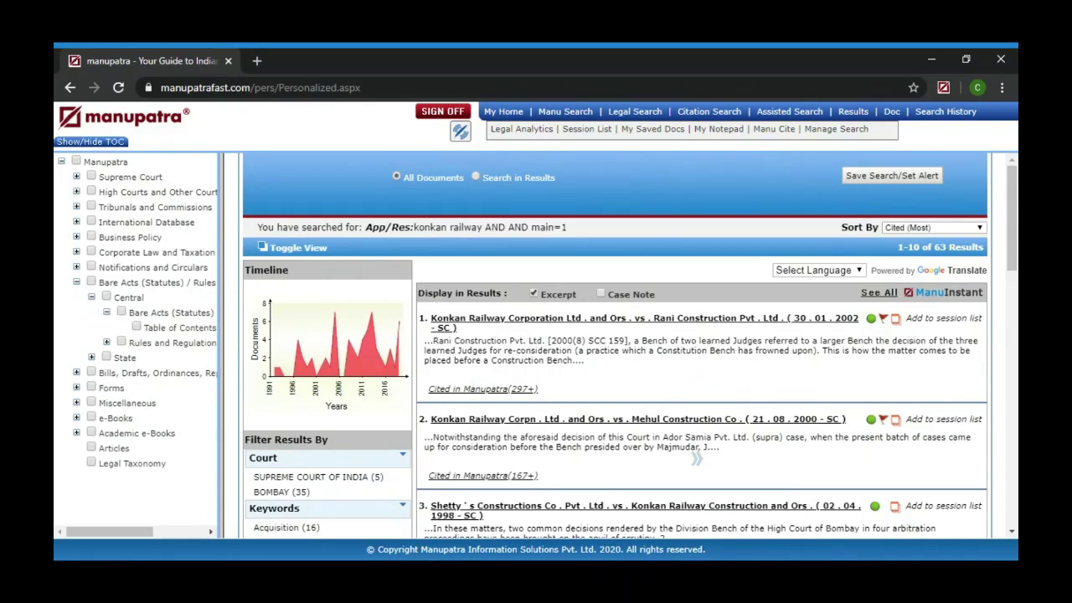
pyautogui.click(159, 327)
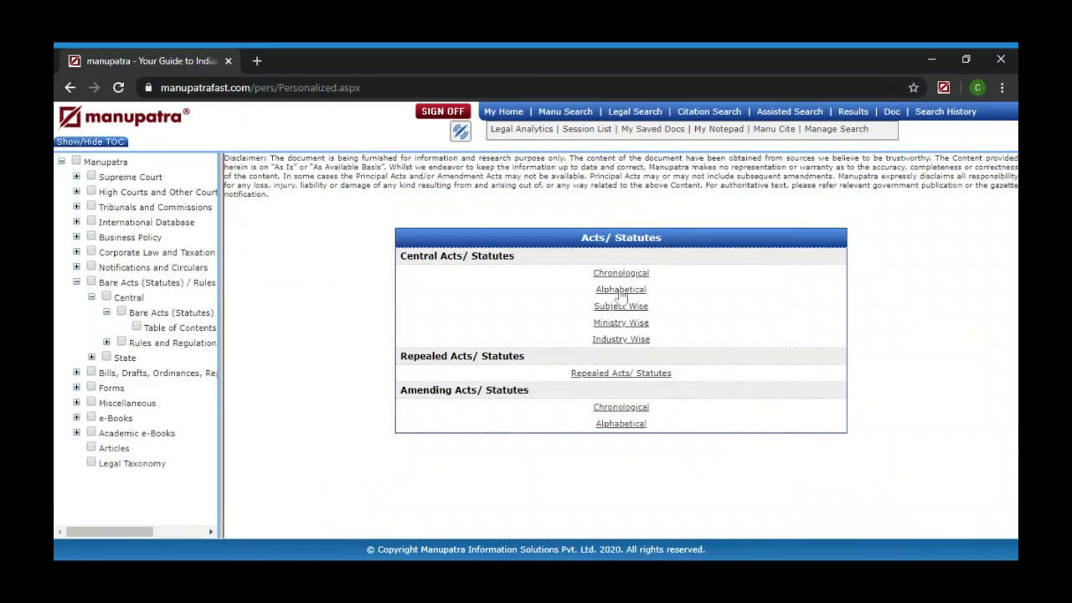
pyautogui.click(621, 289)
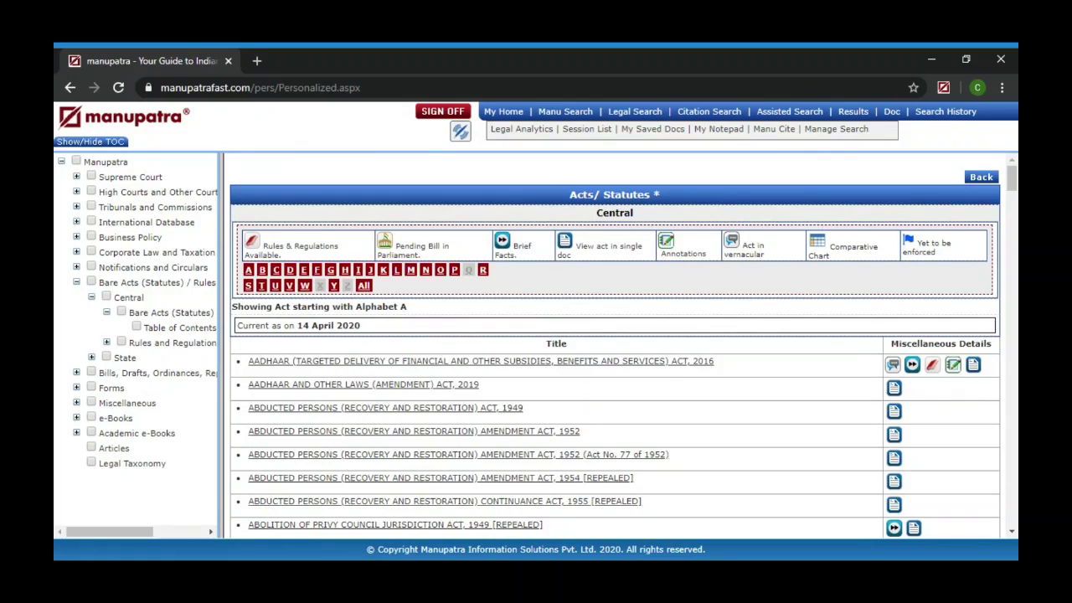
# View the brief facts of the Aadhaar Act, 2016, and revisit them after reopening the alphabetical list of central acts
pyautogui.click(913, 367)
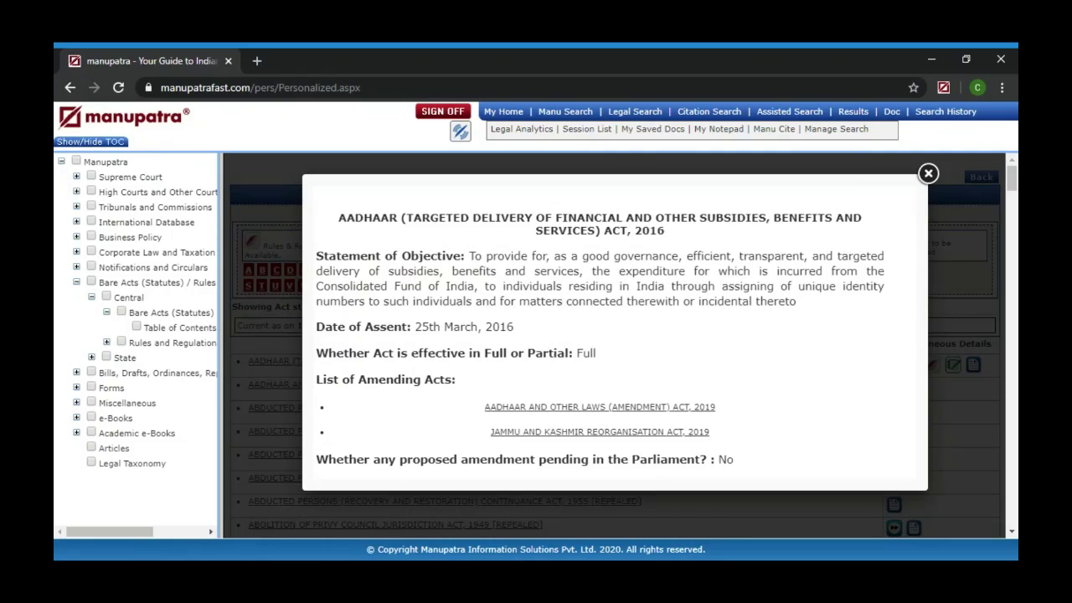
pyautogui.click(928, 173)
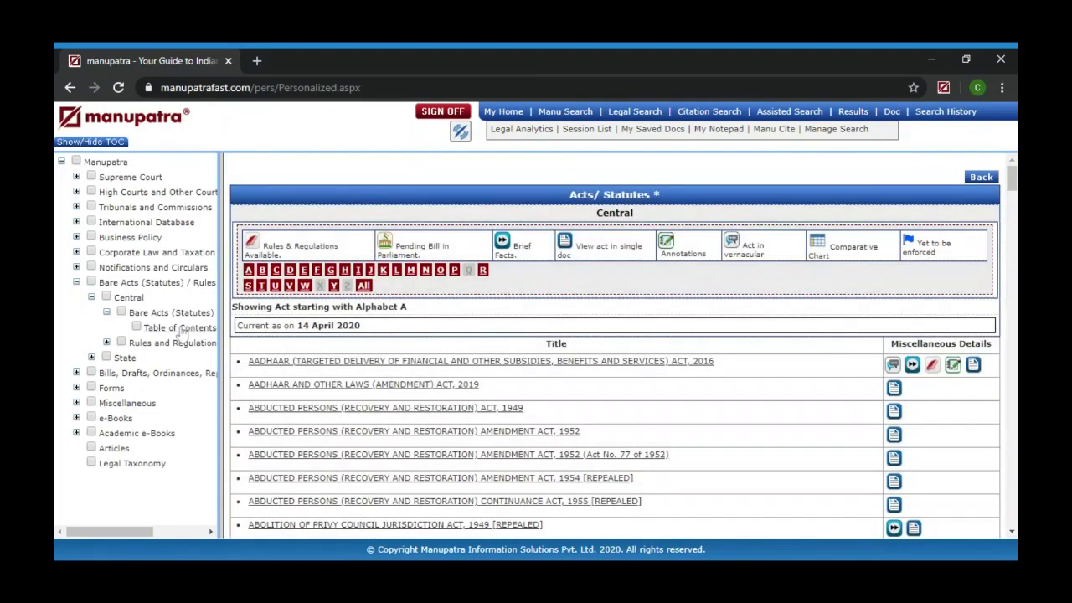
pyautogui.click(182, 331)
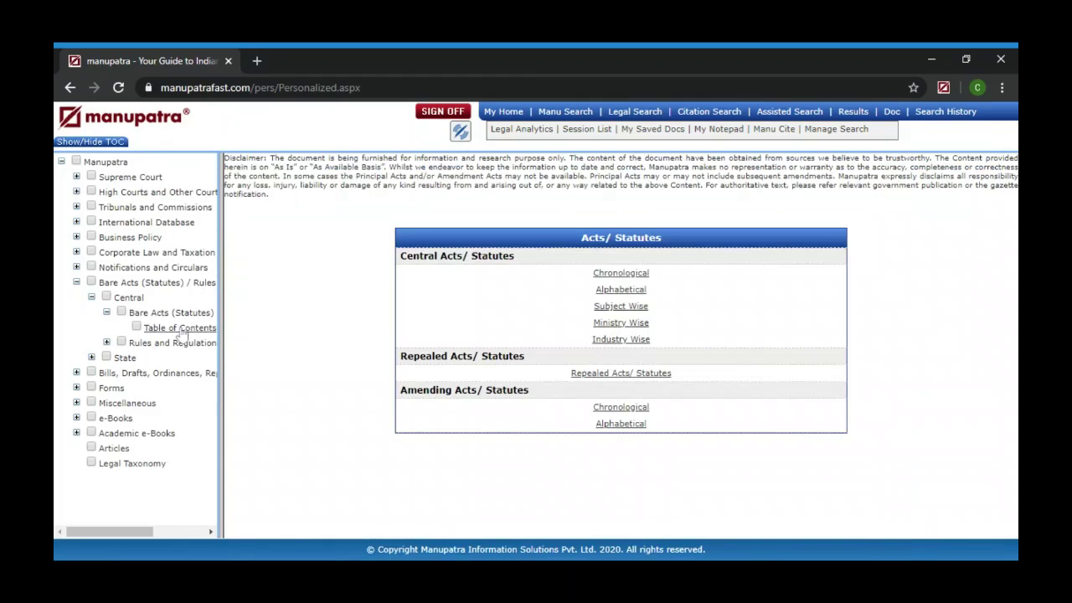
pyautogui.click(614, 292)
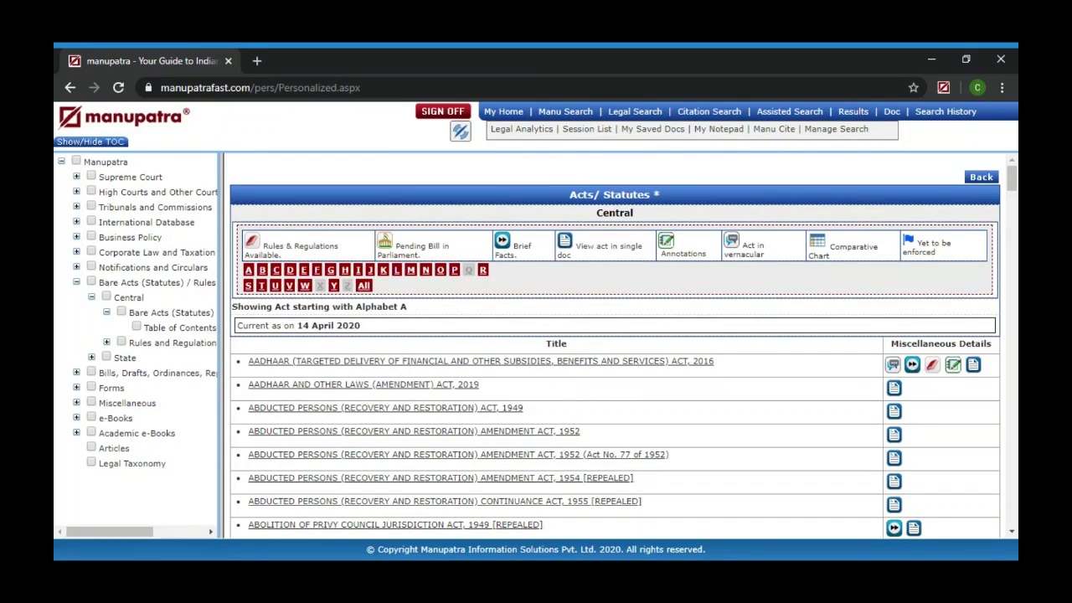
pyautogui.click(914, 367)
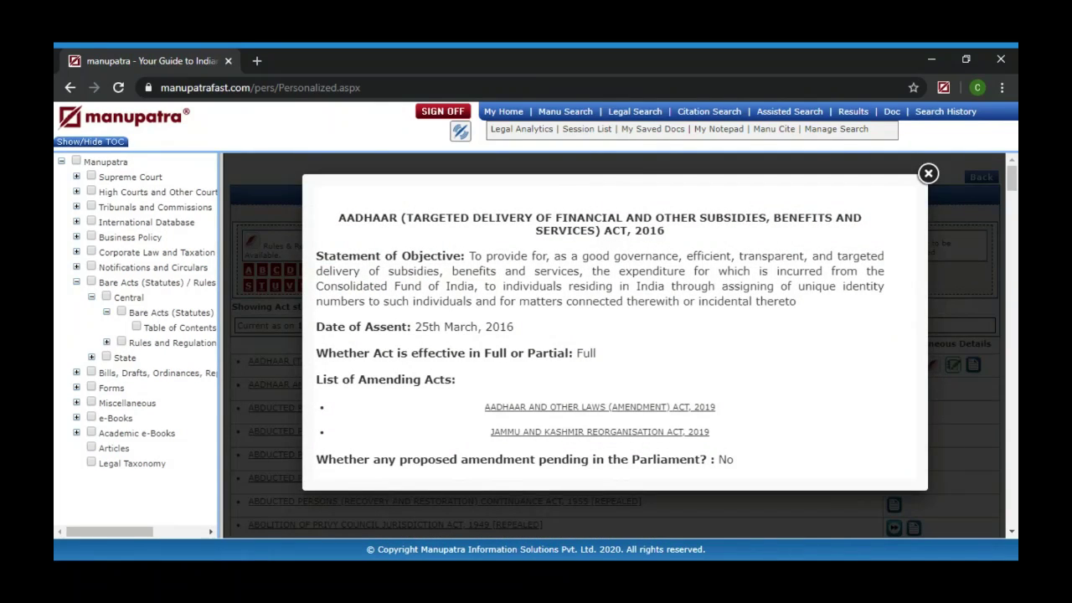
pyautogui.click(928, 173)
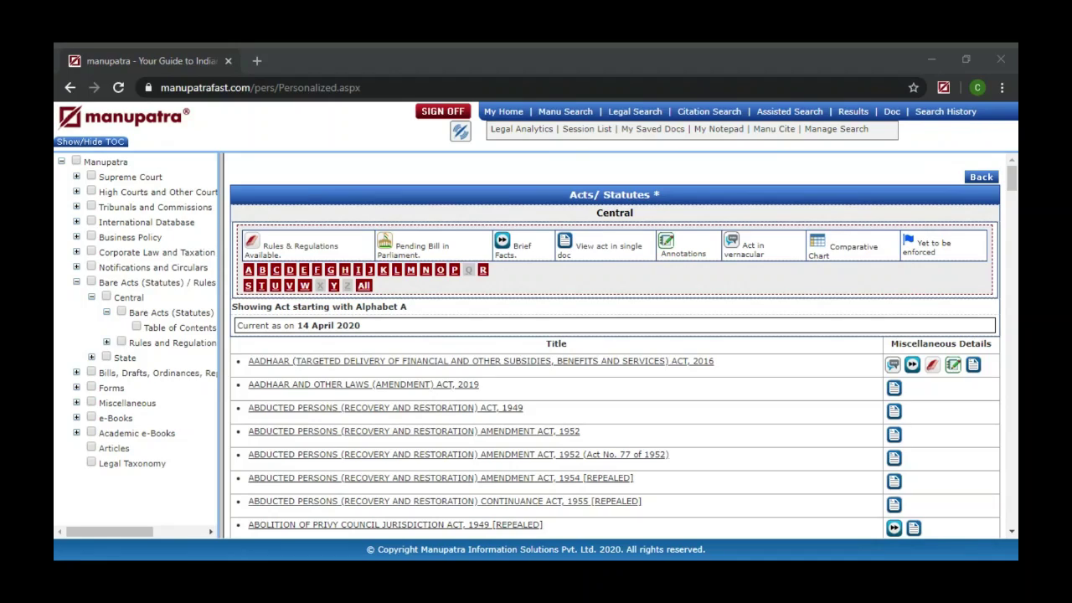
# Open the Advance Search of Legal Search and restrict it to NCLAT under Tribunals and Commissions
pyautogui.click(76, 208)
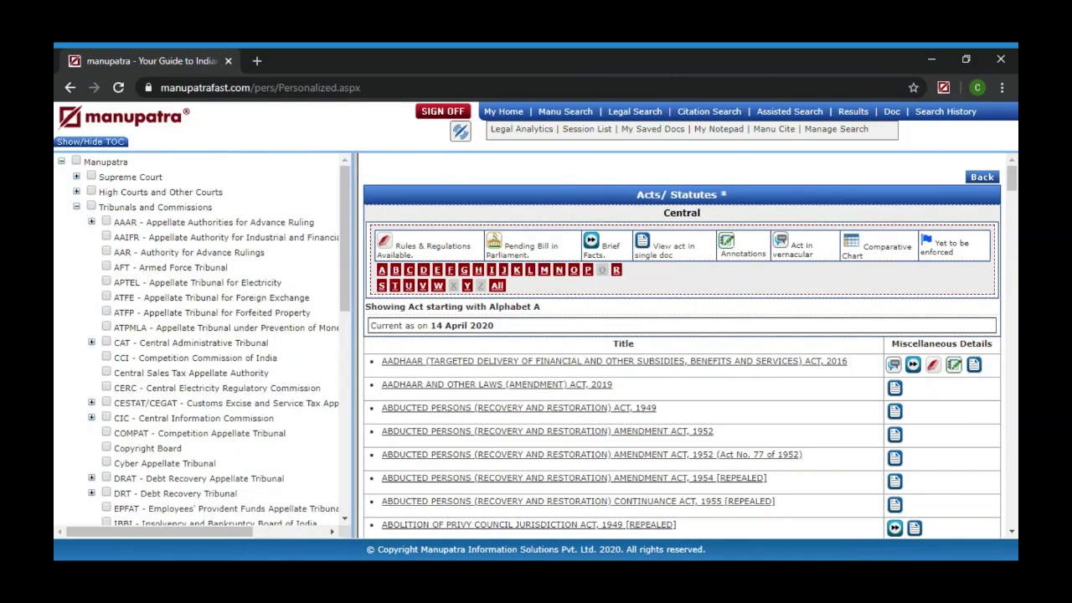
pyautogui.moveTo(350, 252); pyautogui.dragTo(371, 381)
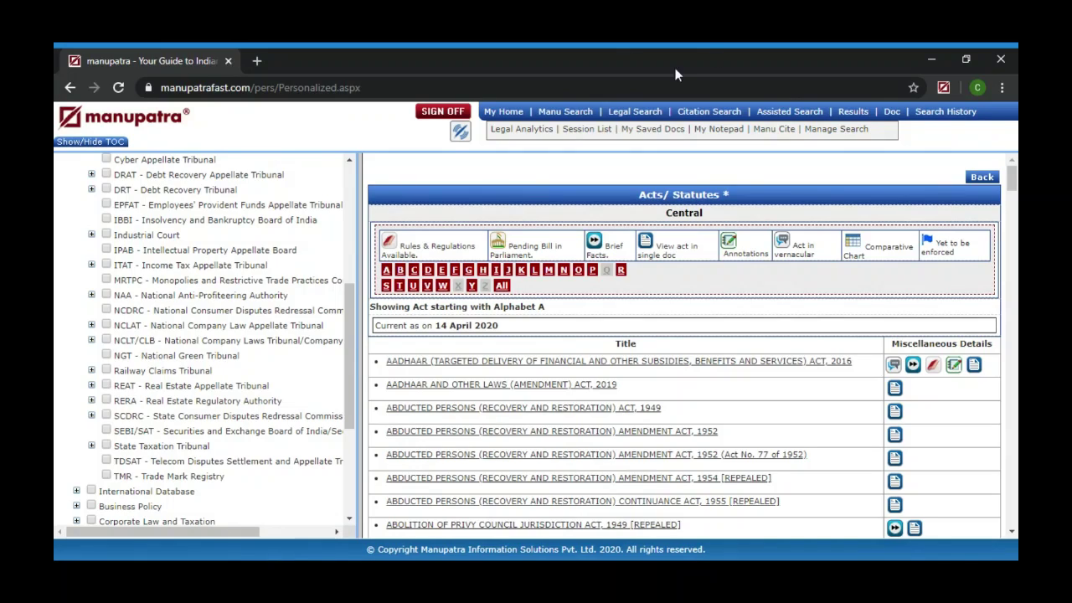
pyautogui.click(635, 111)
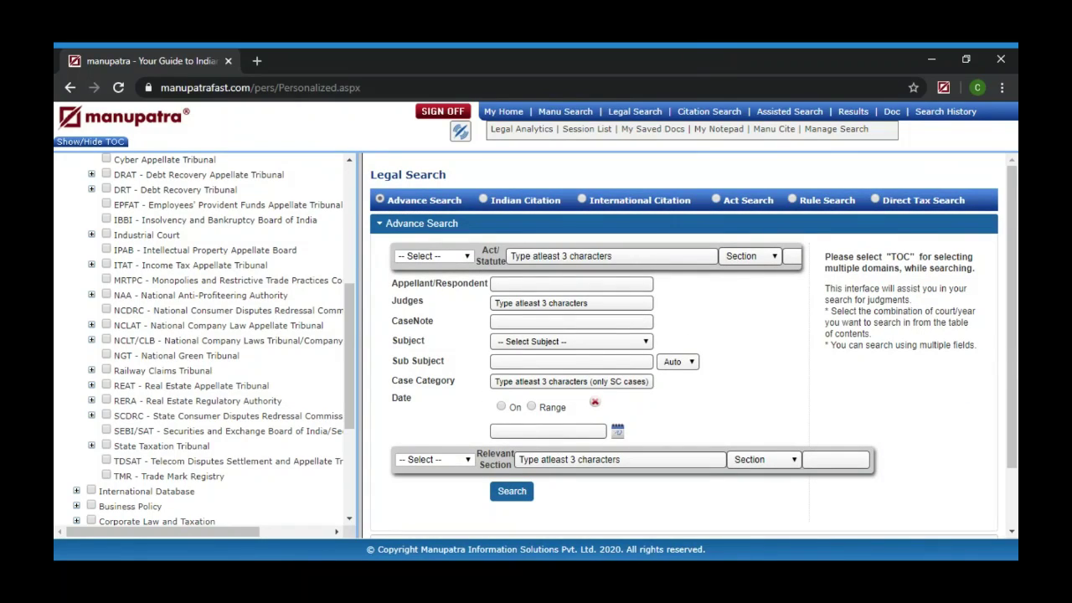
pyautogui.click(612, 256)
pyautogui.write('co')
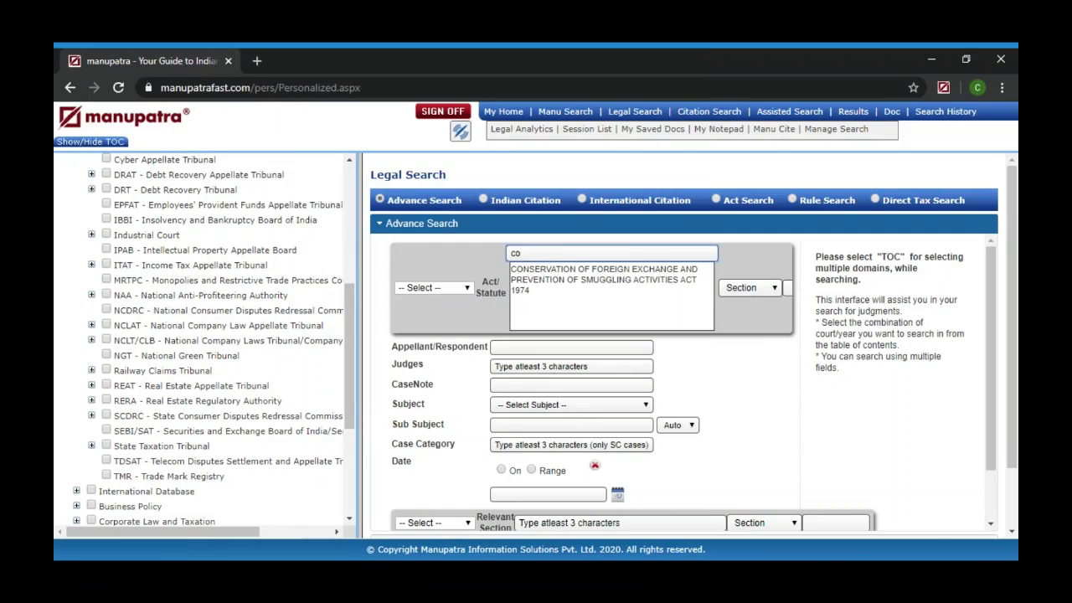
pyautogui.click(107, 326)
# Set the Act/Statute of the Advance Search to Companies Act 2013
pyautogui.write('mpanies ')
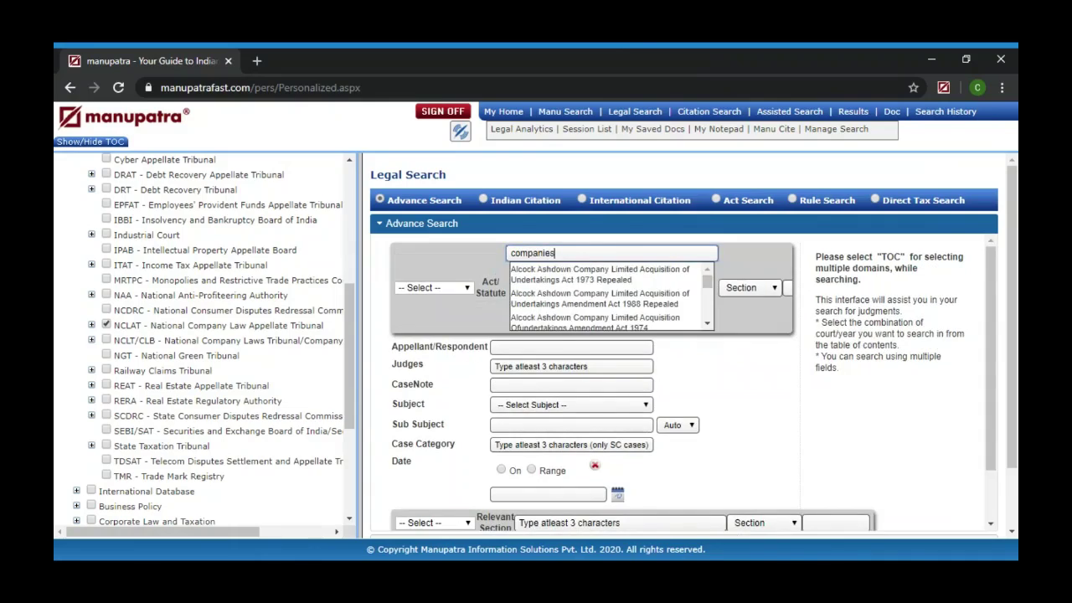
pyautogui.write('act ')
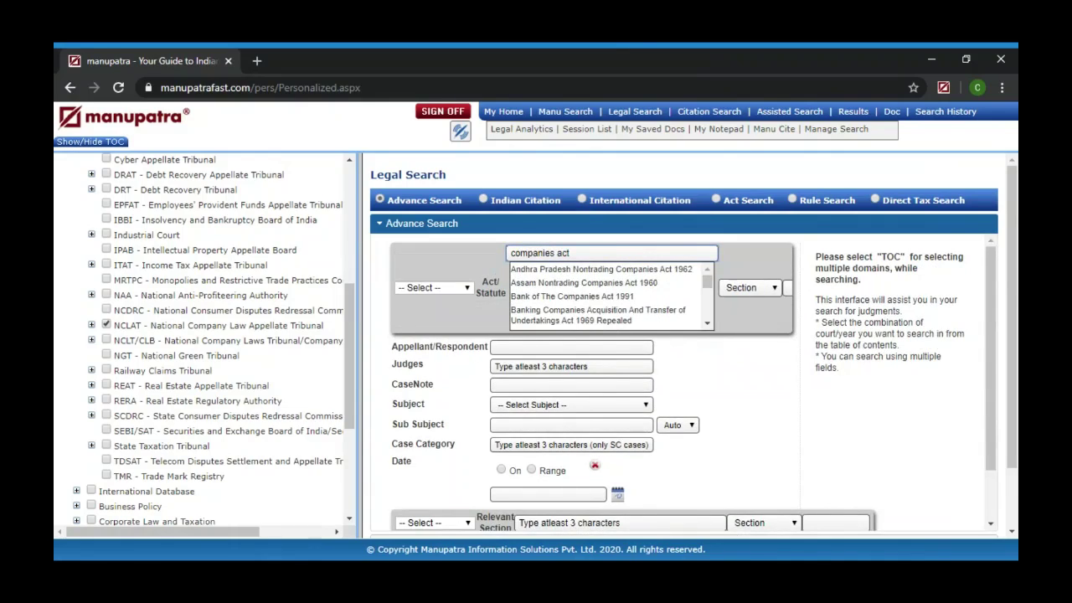
pyautogui.write('201')
pyautogui.write('3')
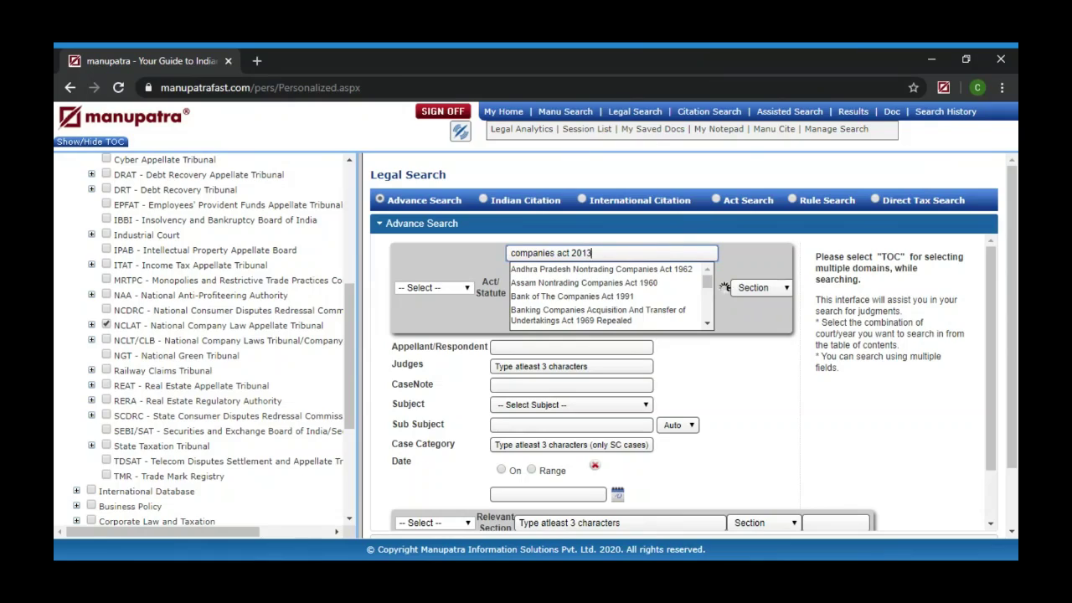
pyautogui.click(568, 279)
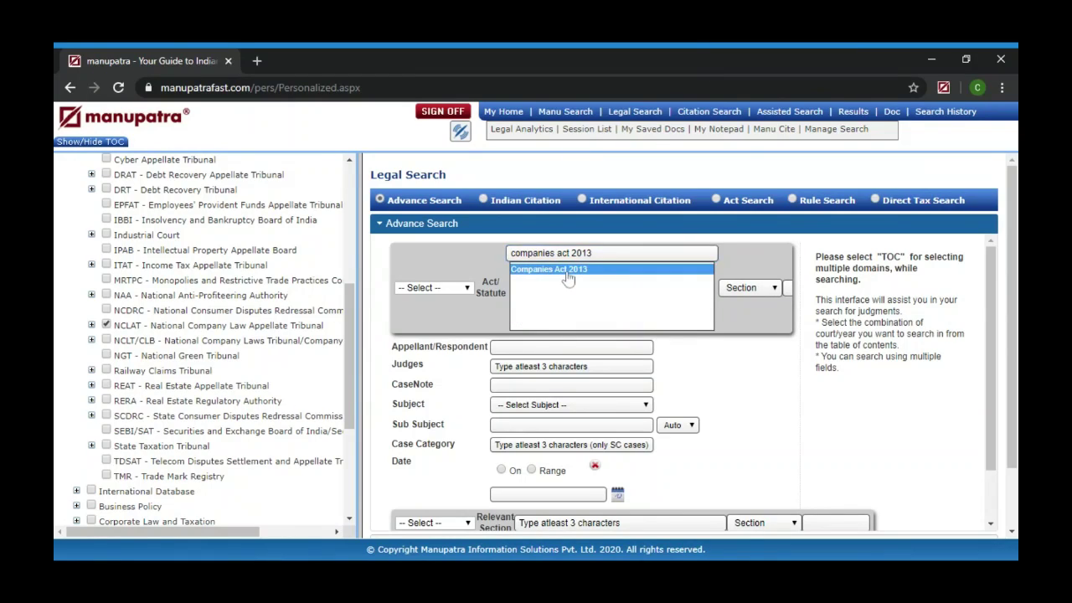